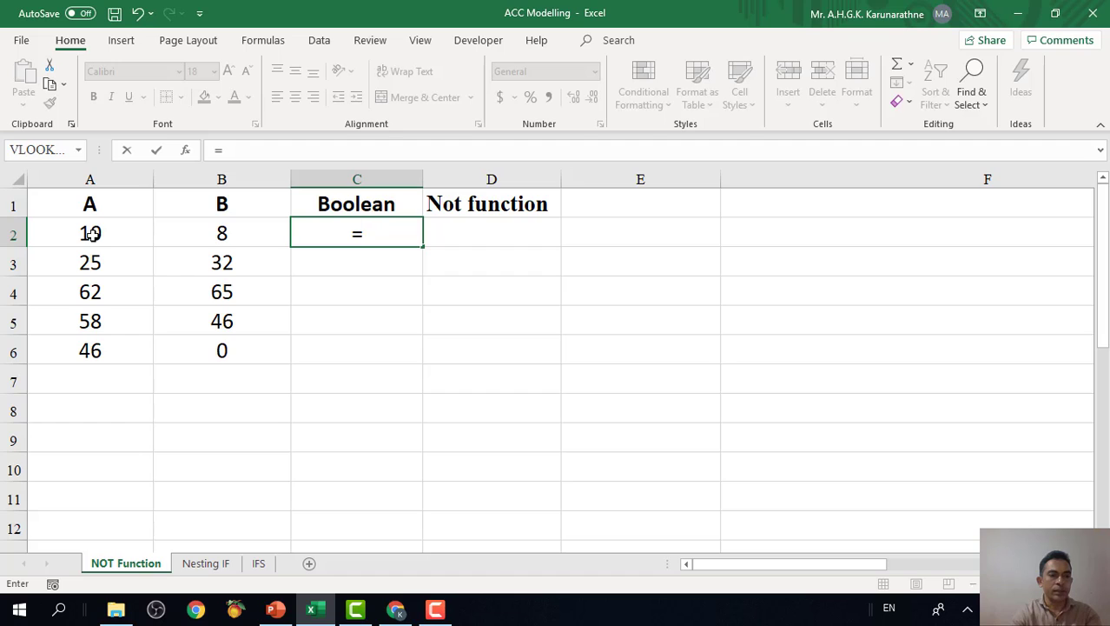
Complete the formula in C2 as =A2>B2 to test whether A is greater than B.
{"action": "left_click", "coordinate": [93, 233]}
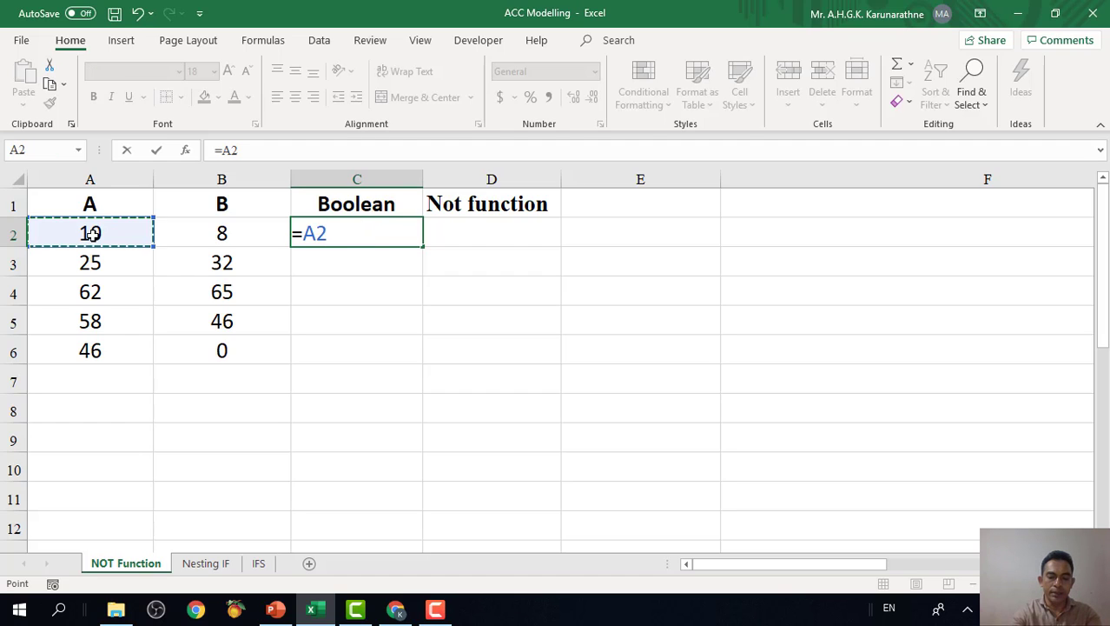
{"action": "type", "text": ">"}
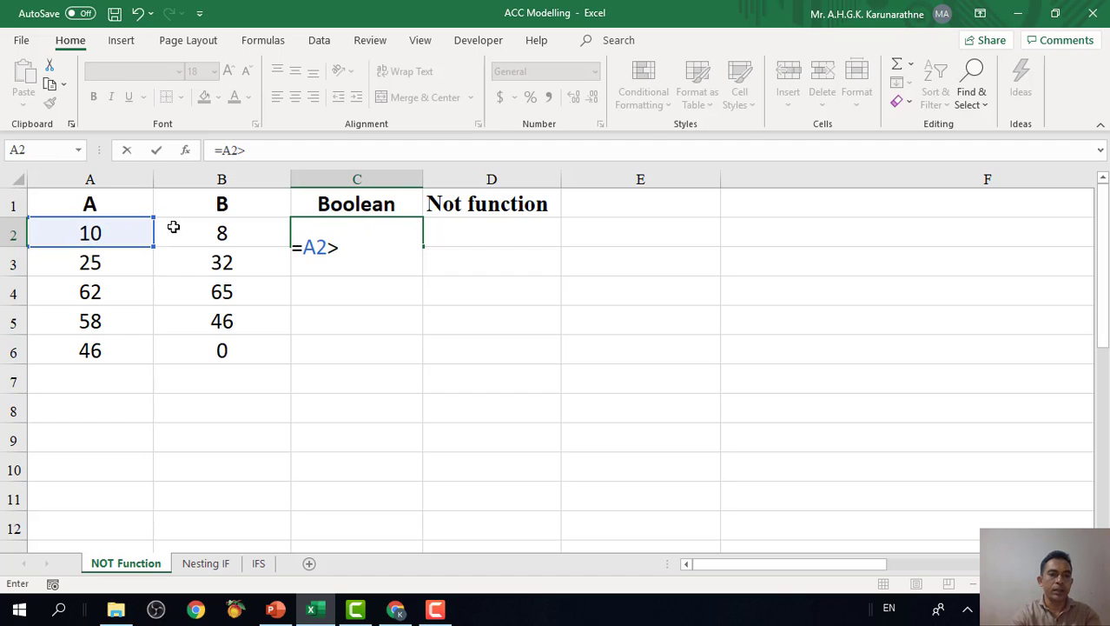
{"action": "left_click", "coordinate": [222, 230]}
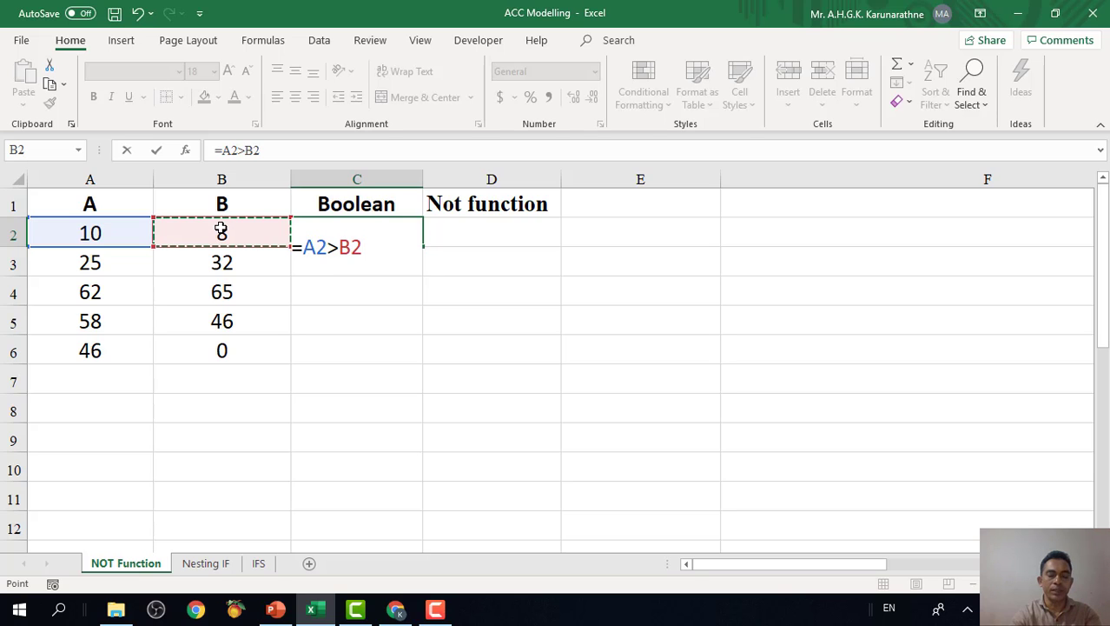
{"action": "key", "text": "Return"}
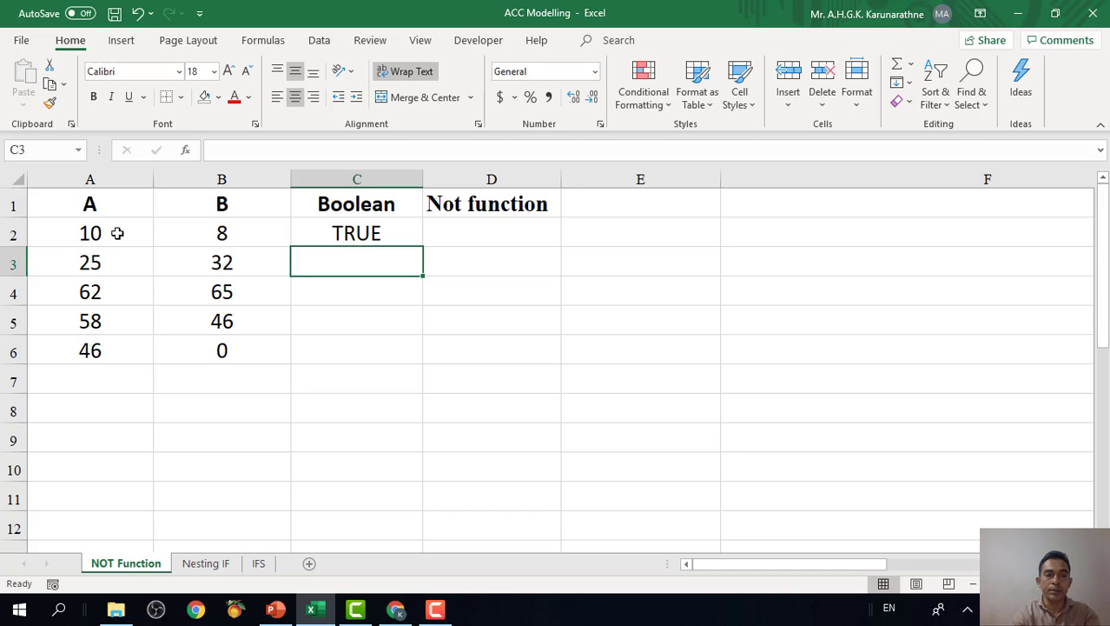
{"action": "left_click", "coordinate": [213, 235]}
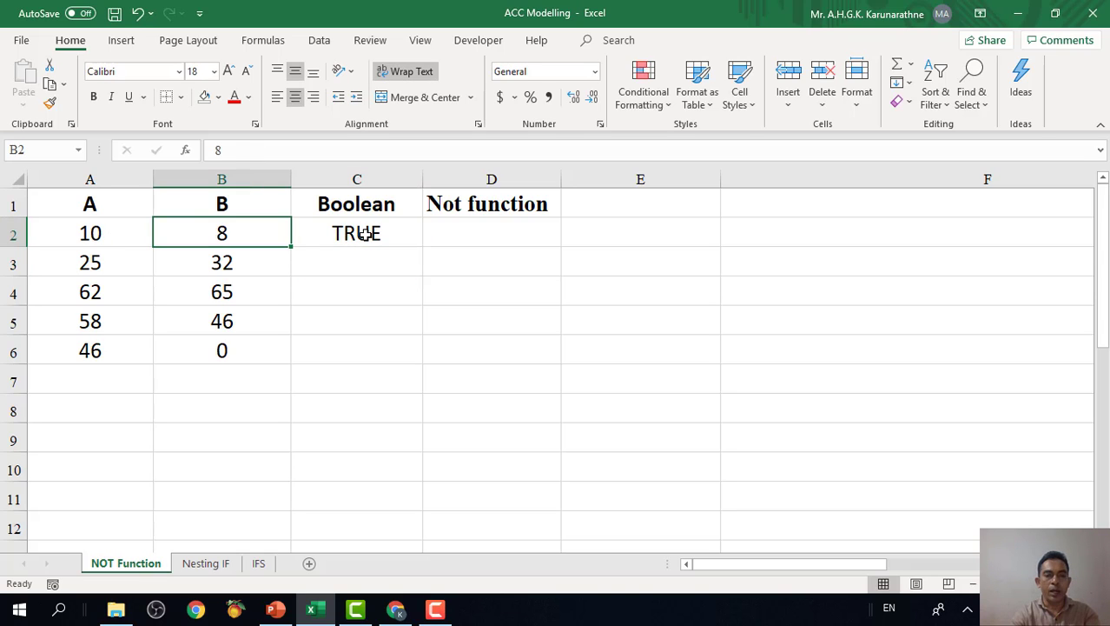
Copy the greater-than formula from C2 down through C6.
{"action": "left_click", "coordinate": [361, 232]}
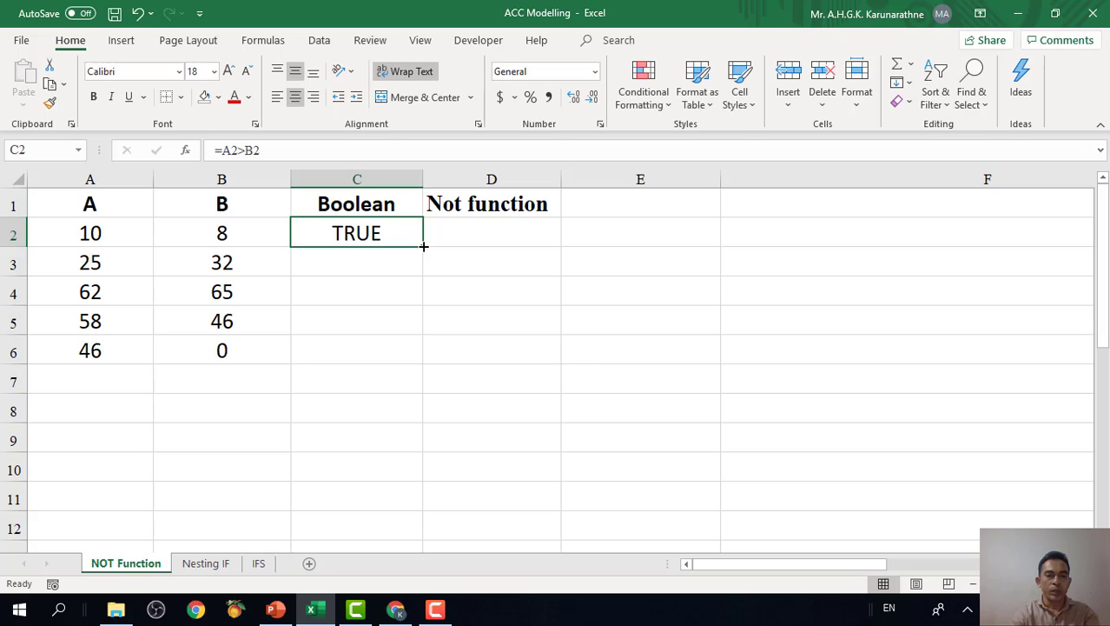
{"action": "left_click_drag", "start_coordinate": [423, 246], "coordinate": [425, 351]}
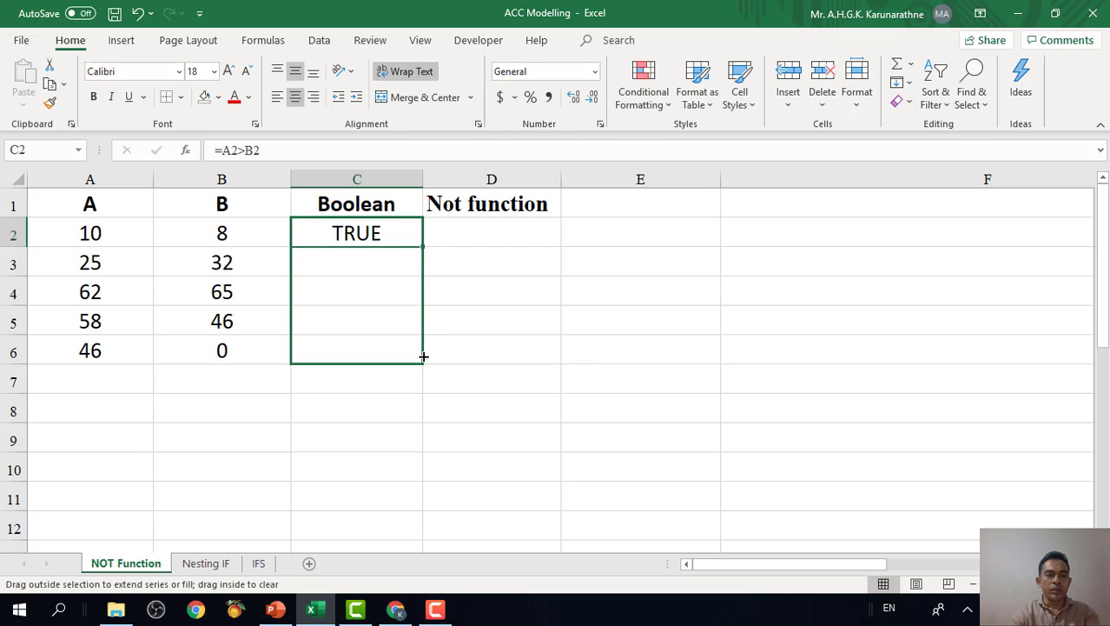
{"action": "left_click_drag", "start_coordinate": [423, 355], "coordinate": [424, 358]}
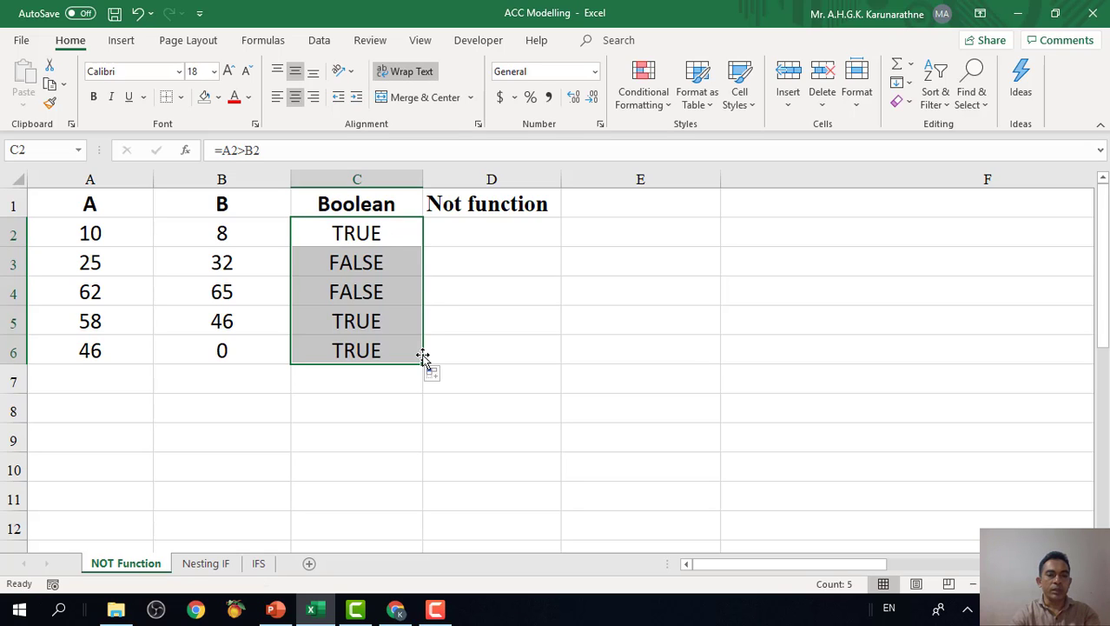
{"action": "left_click", "coordinate": [374, 236]}
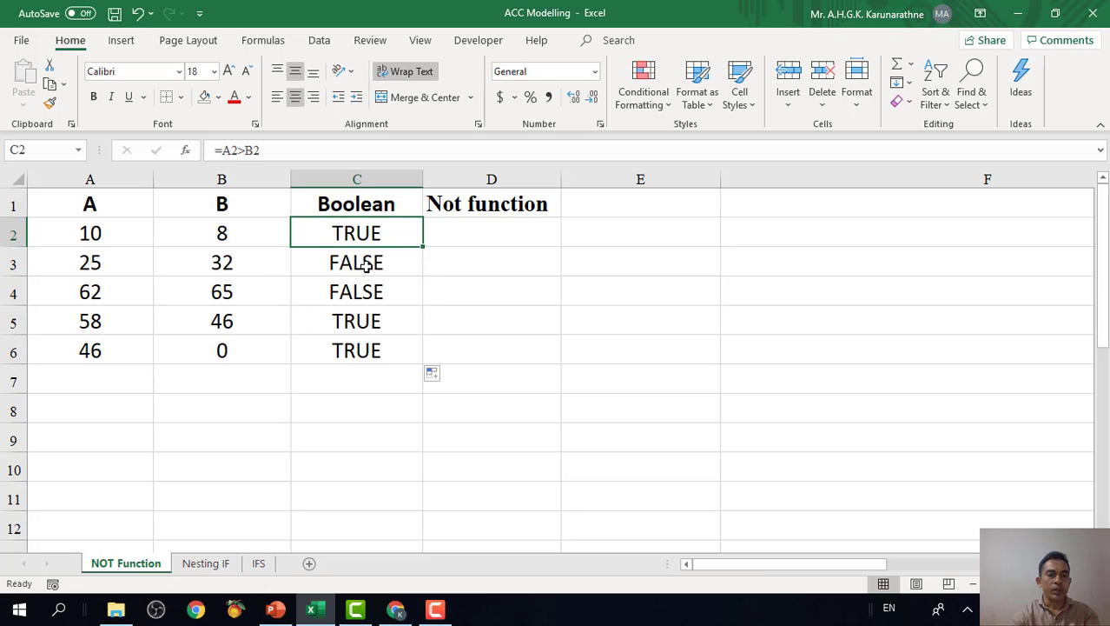
{"action": "left_click", "coordinate": [102, 326]}
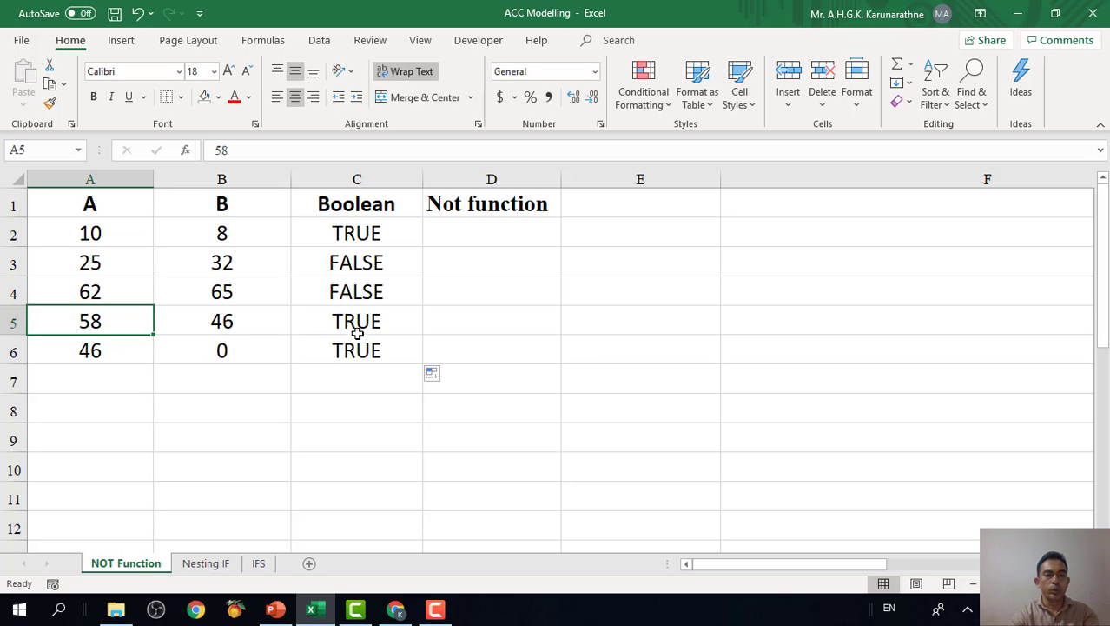
Enter the formula =NOT(A2>B2) in D2, under the Not function heading.
{"action": "left_click", "coordinate": [480, 233]}
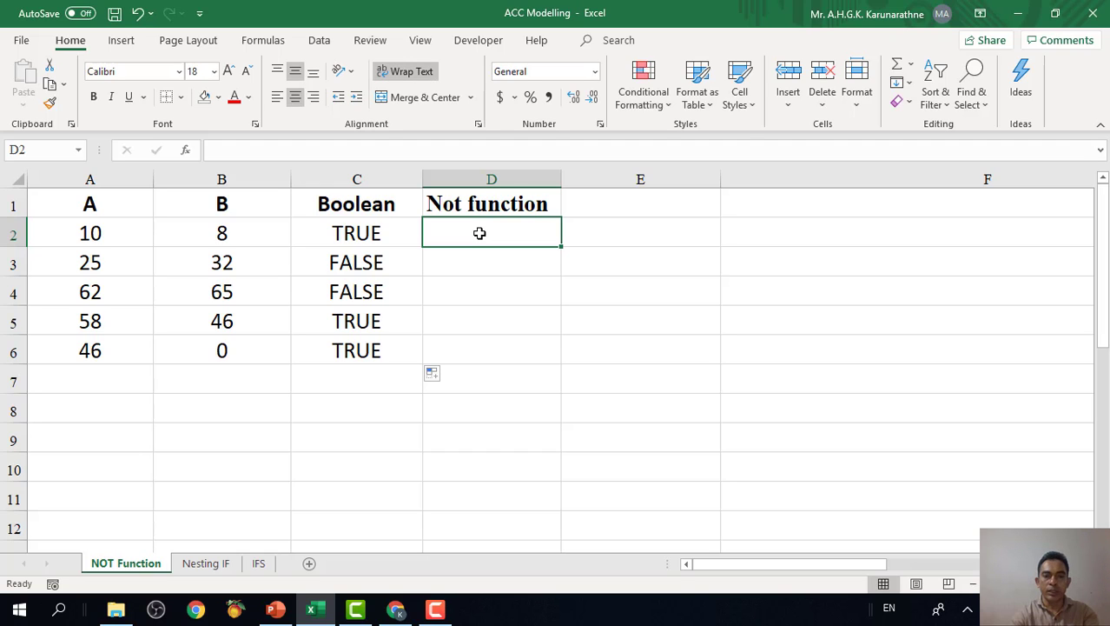
{"action": "type", "text": "="}
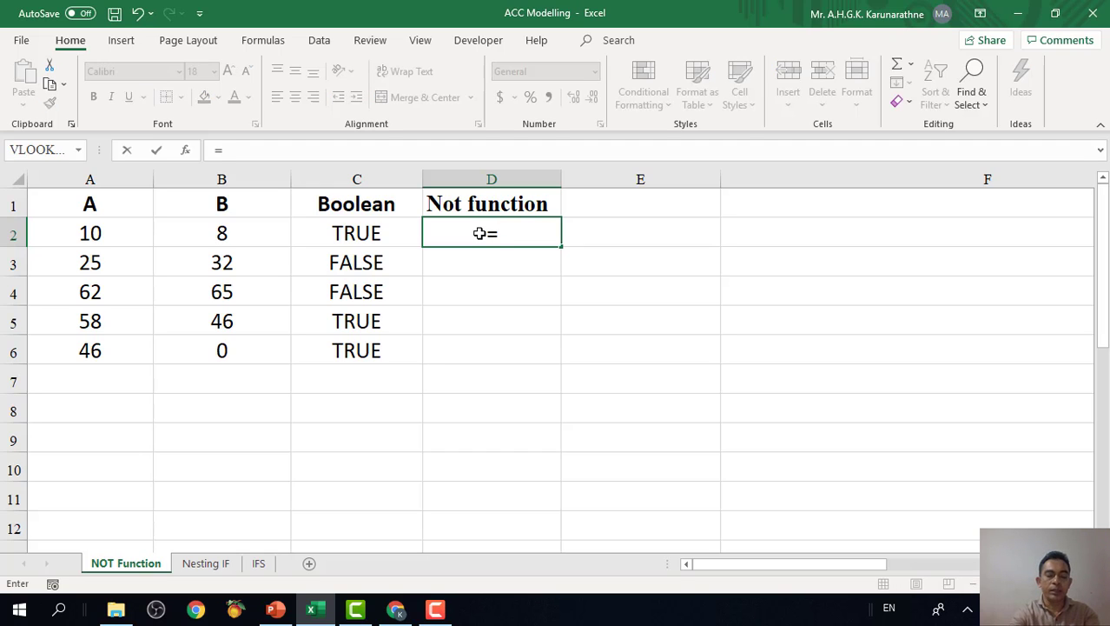
{"action": "type", "text": "N"}
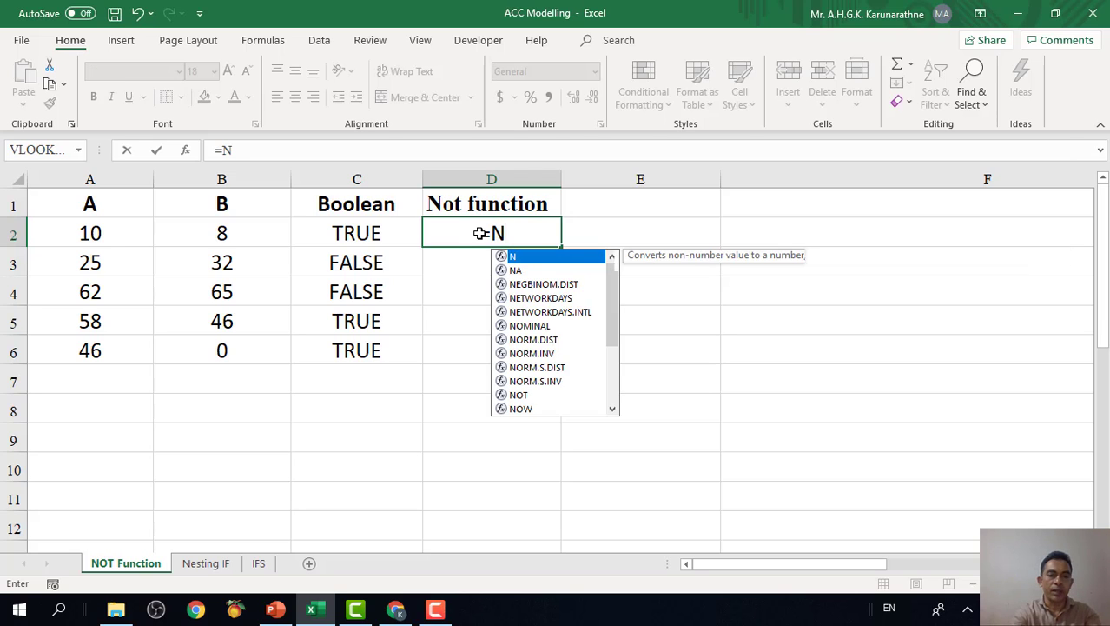
{"action": "type", "text": "OT("}
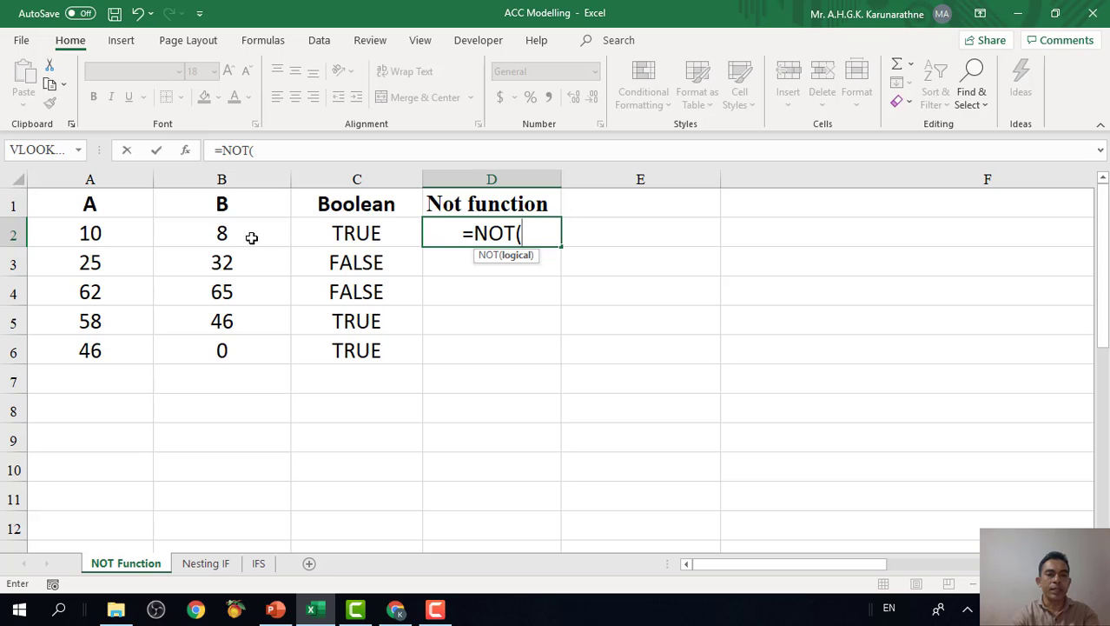
{"action": "left_click", "coordinate": [119, 229]}
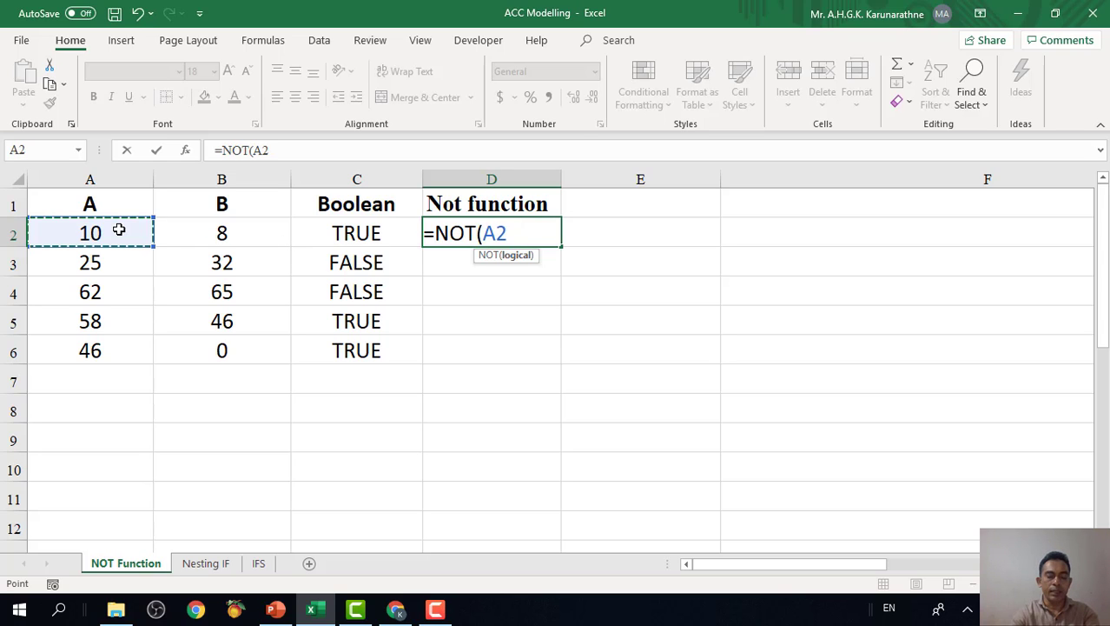
{"action": "type", "text": ">"}
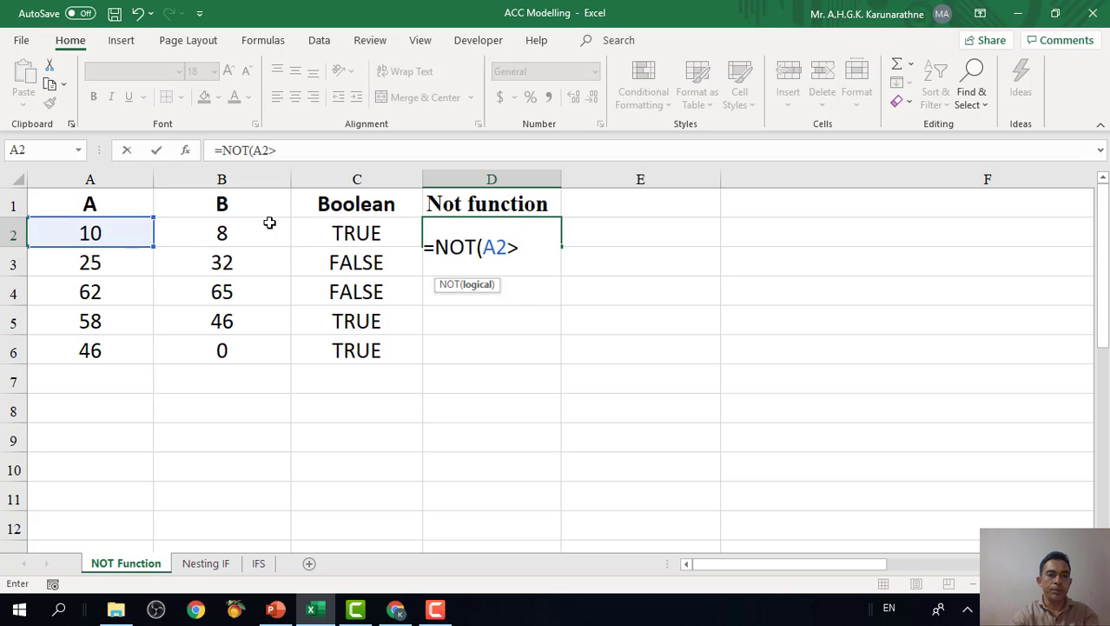
{"action": "left_click", "coordinate": [235, 233]}
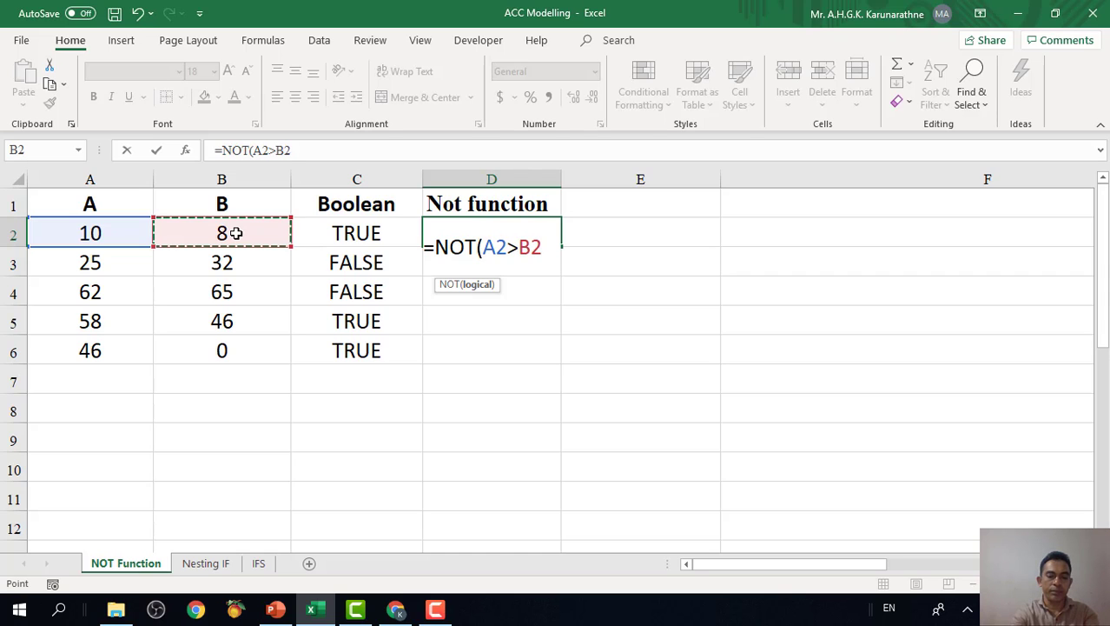
{"action": "type", "text": ")"}
{"action": "key", "text": "Return"}
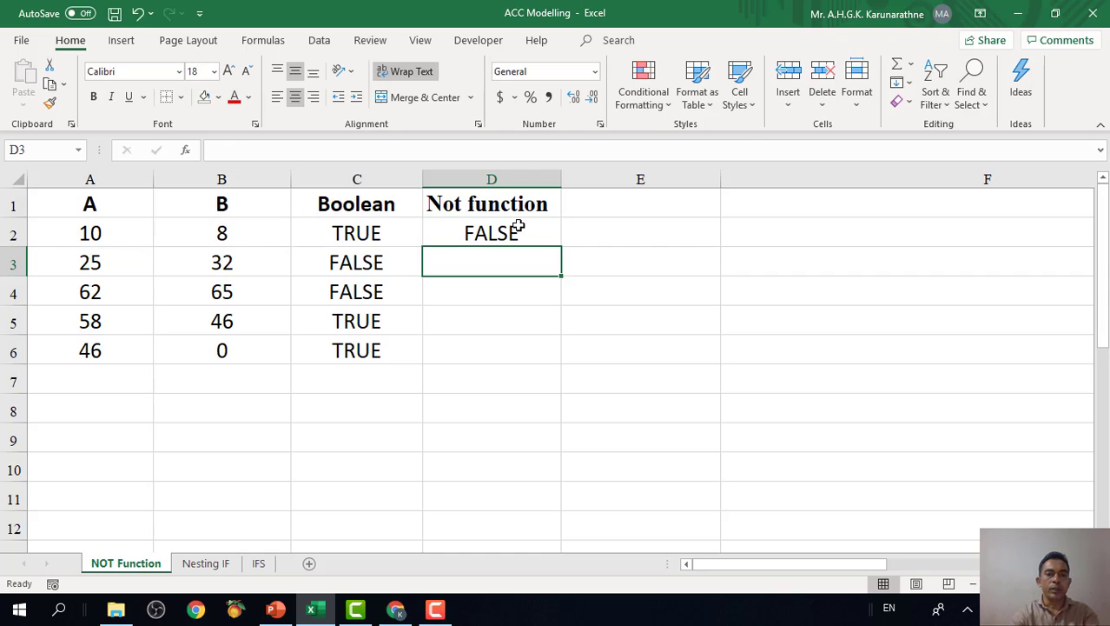
Copy the NOT formula from D2 down through D6 and compare its results with the Boolean column.
{"action": "left_click", "coordinate": [511, 233]}
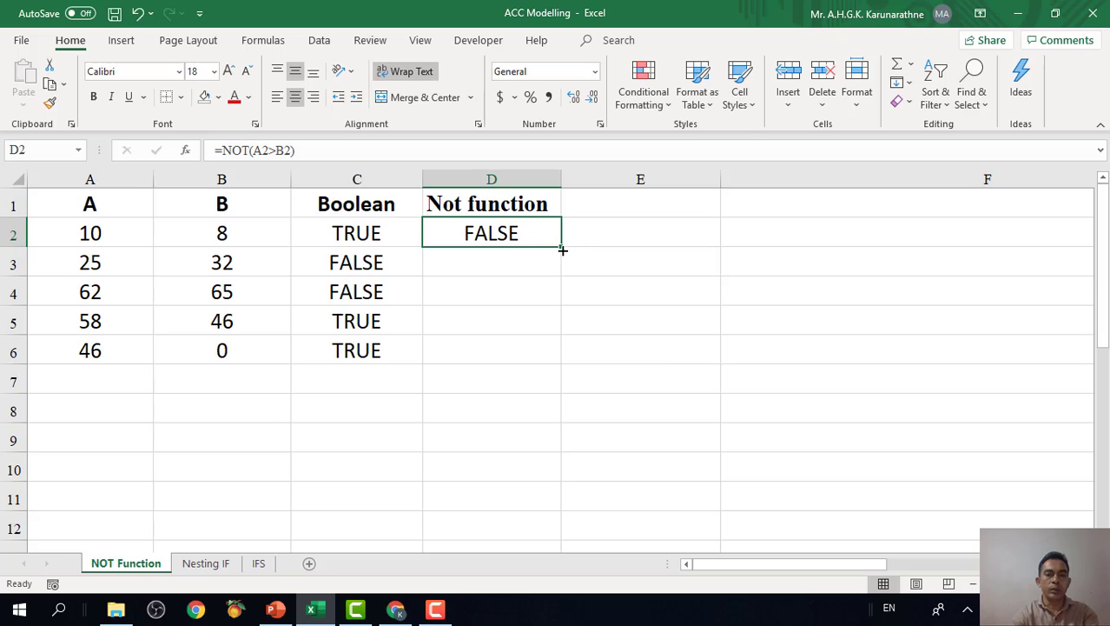
{"action": "left_click_drag", "start_coordinate": [561, 248], "coordinate": [551, 356]}
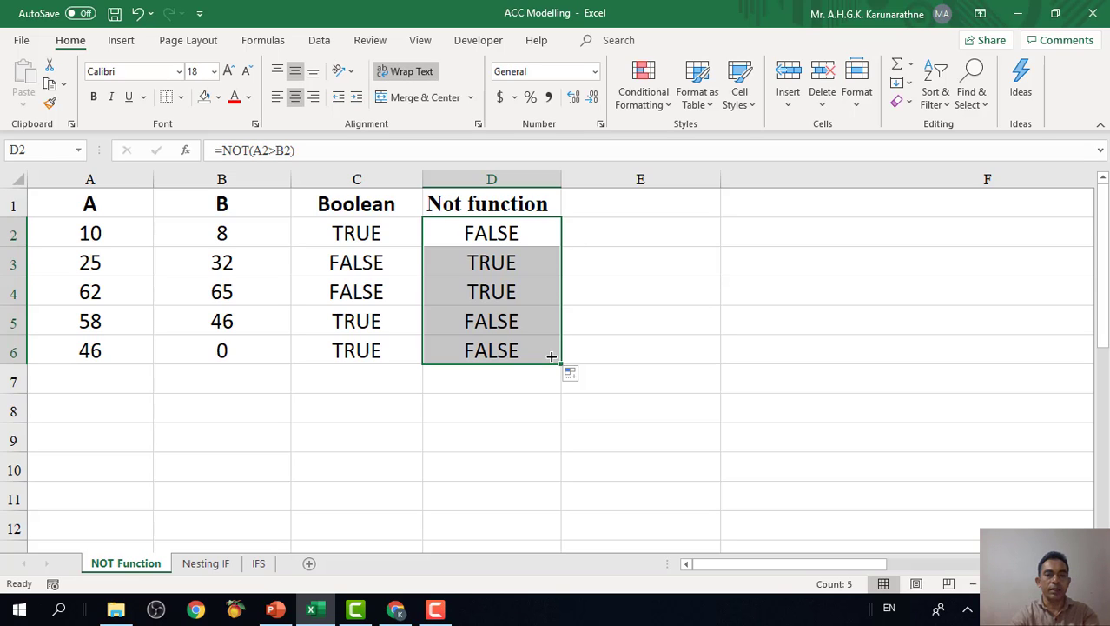
{"action": "left_click", "coordinate": [378, 235]}
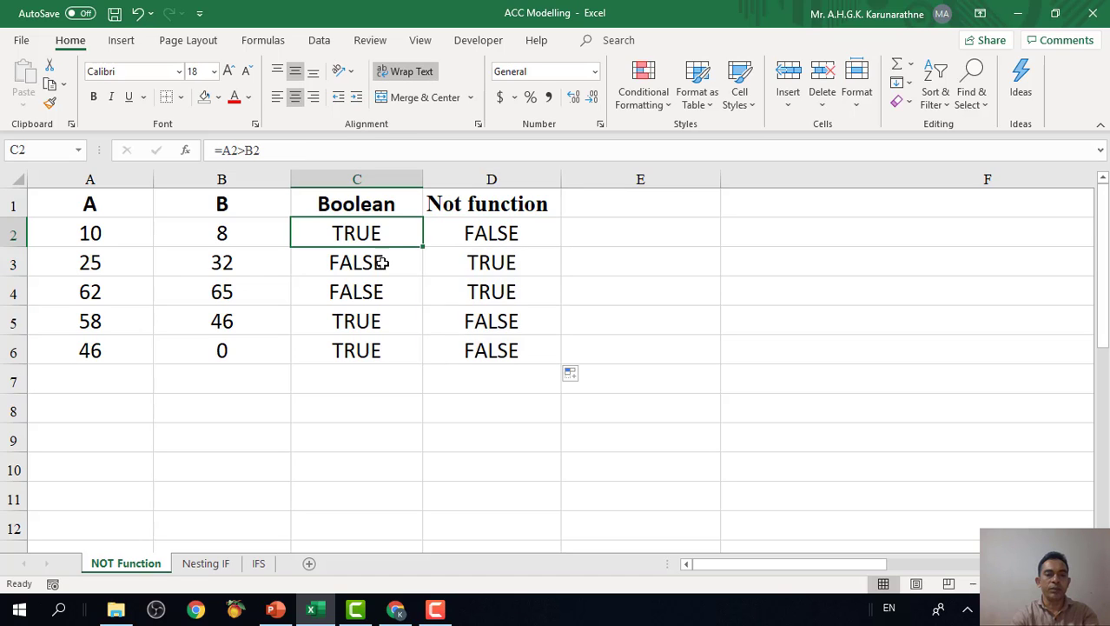
{"action": "left_click", "coordinate": [374, 329]}
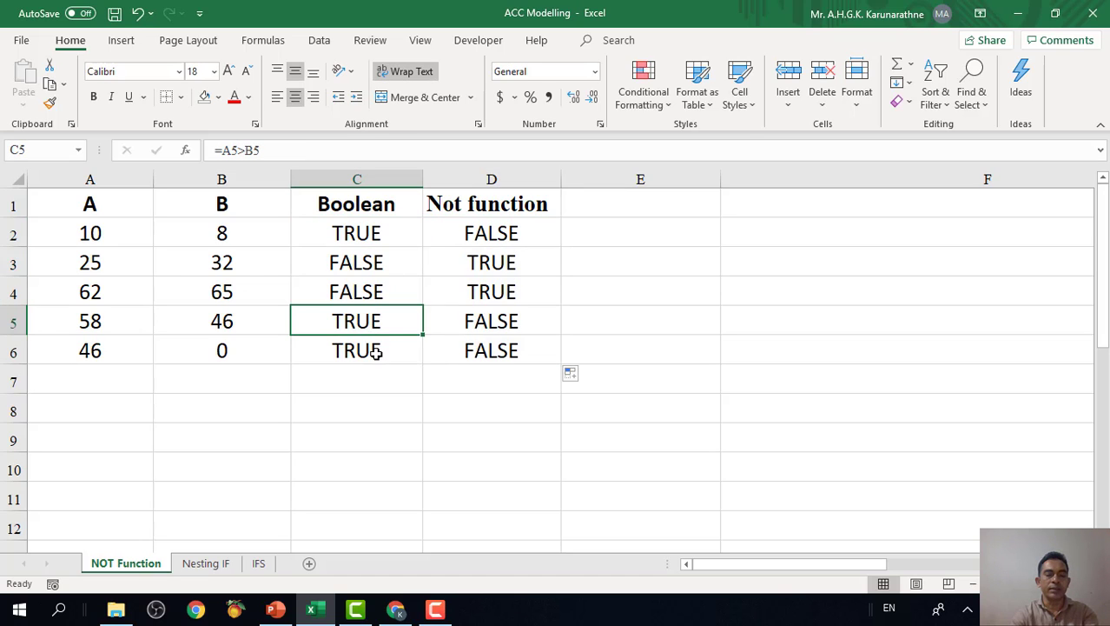
{"action": "left_click", "coordinate": [377, 352]}
{"action": "left_click", "coordinate": [370, 263]}
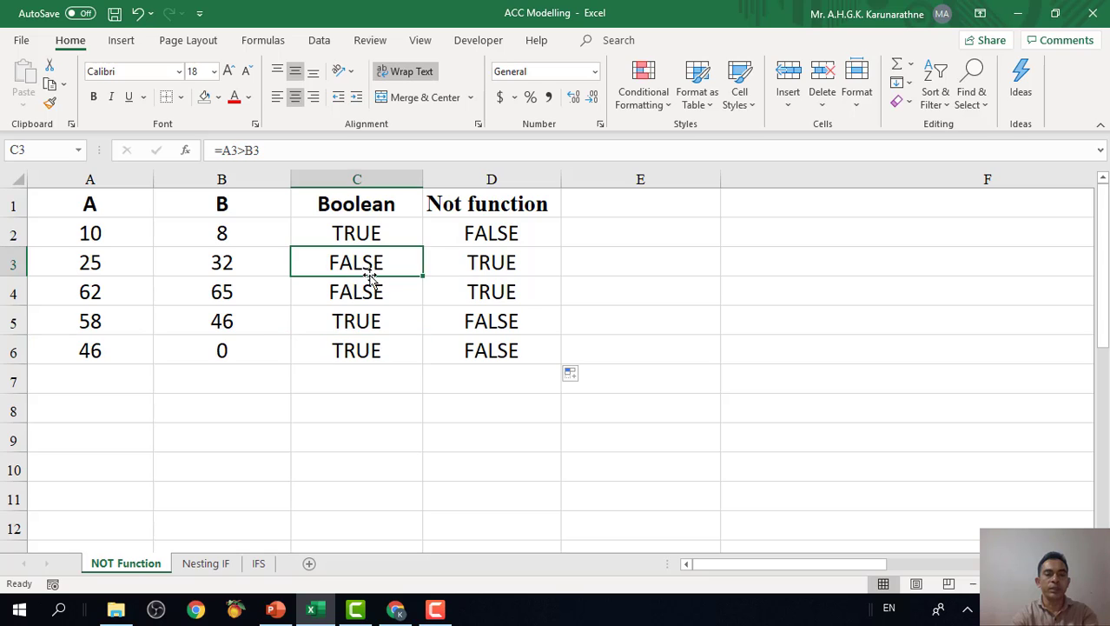
{"action": "left_click", "coordinate": [371, 291]}
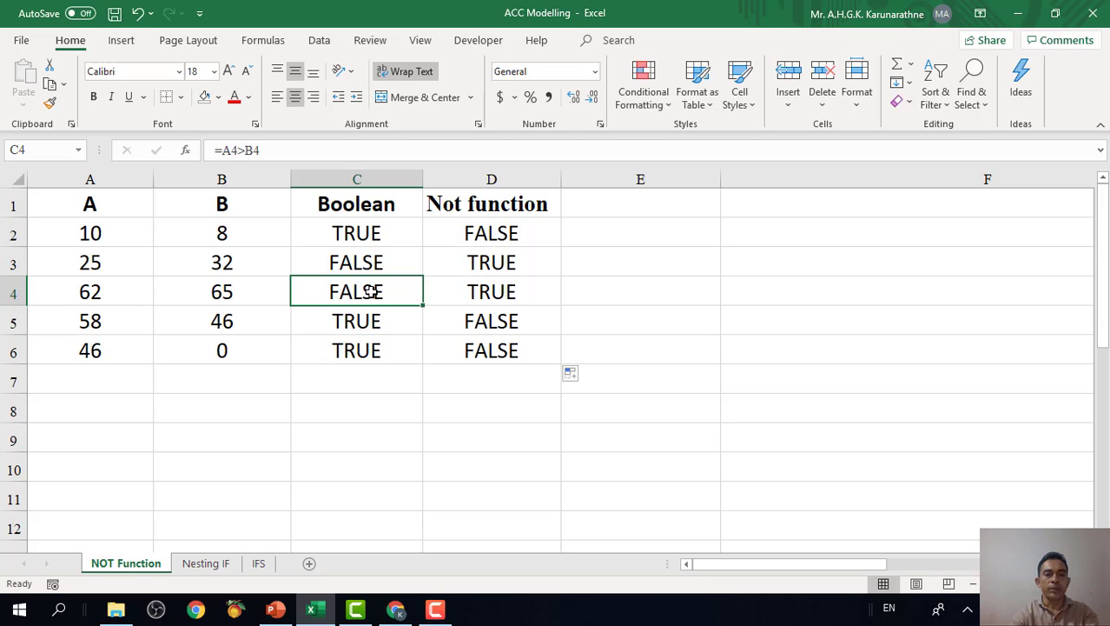
{"action": "left_click", "coordinate": [488, 265]}
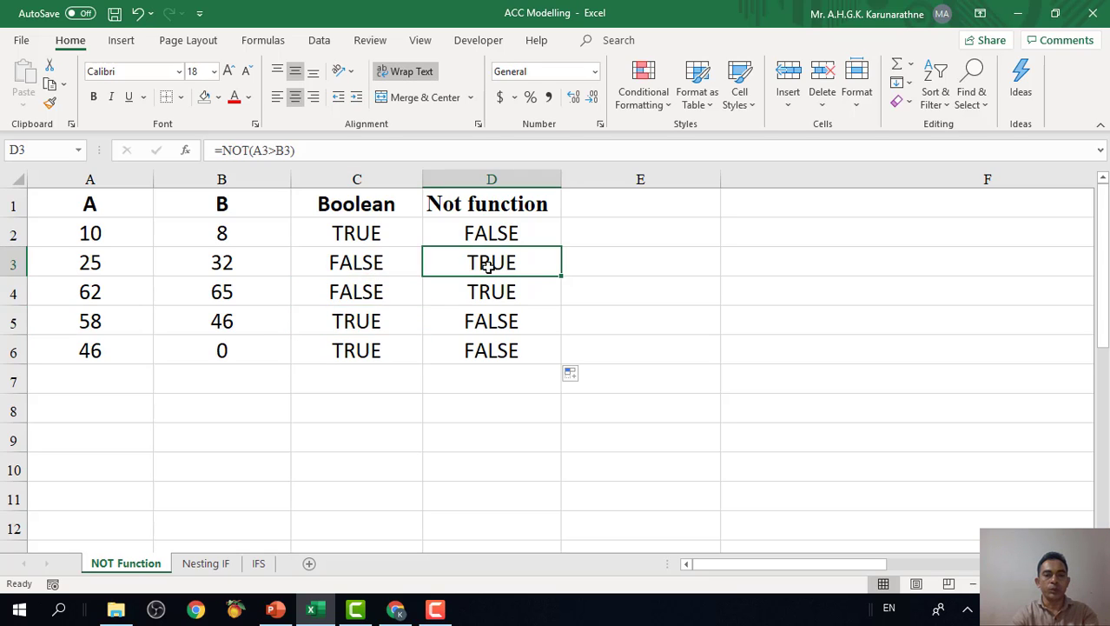
Change the formula in C2 to the equality test =A2=B2.
{"action": "left_click", "coordinate": [358, 232]}
{"action": "double_click", "coordinate": [358, 232]}
{"action": "key", "text": "BackSpace"}
{"action": "key", "text": "BackSpace"}
{"action": "key", "text": "BackSpace"}
{"action": "key", "text": "BackSpace"}
{"action": "key", "text": "BackSpace"}
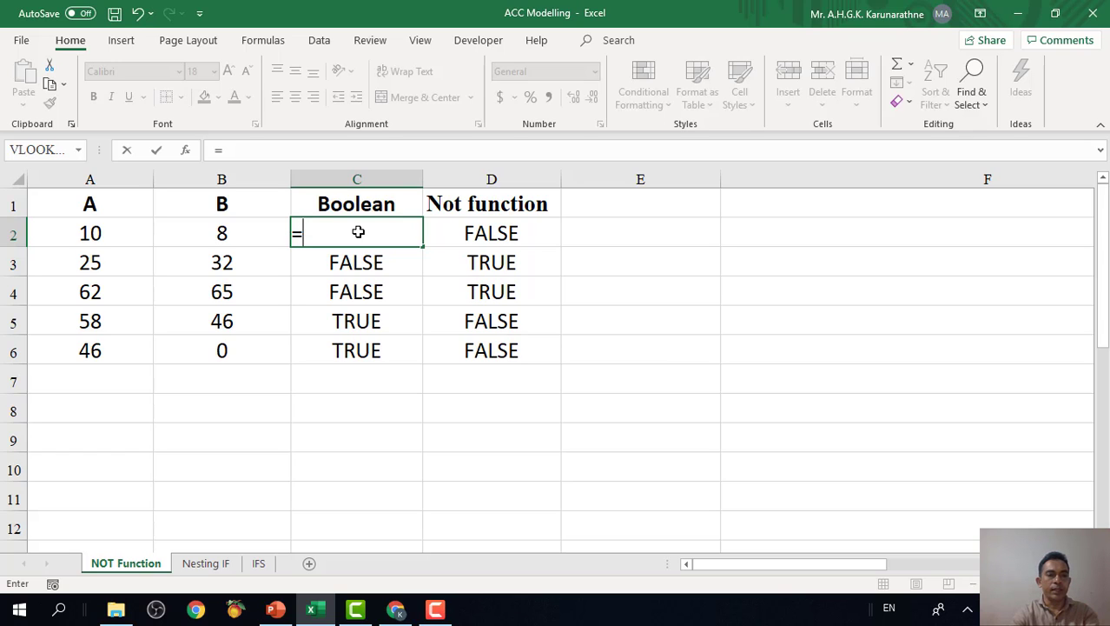
{"action": "left_click", "coordinate": [91, 236]}
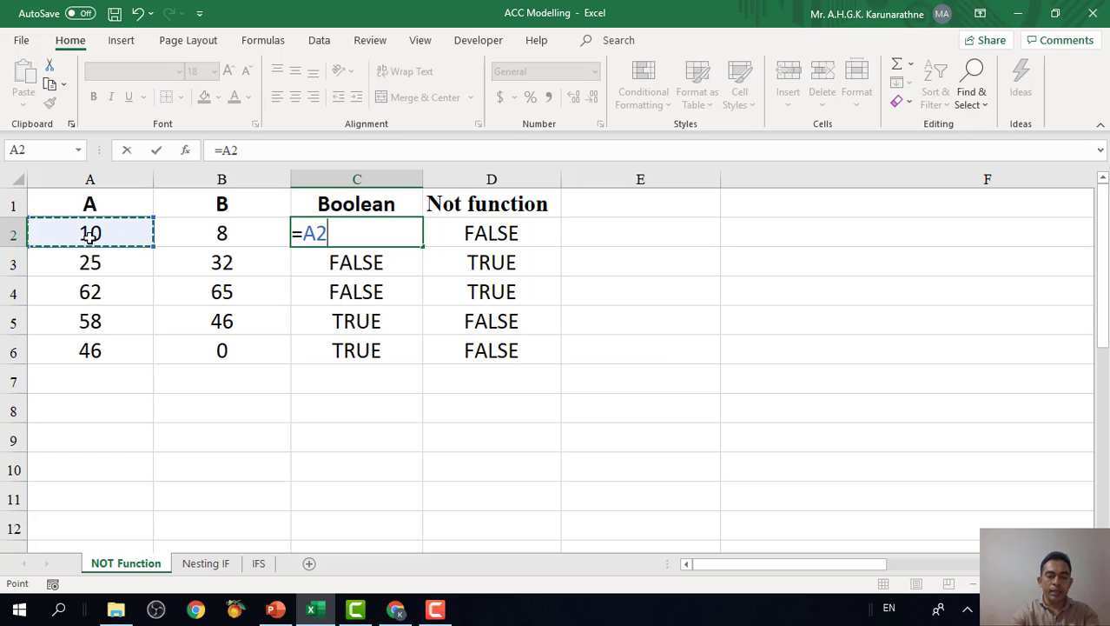
{"action": "type", "text": "="}
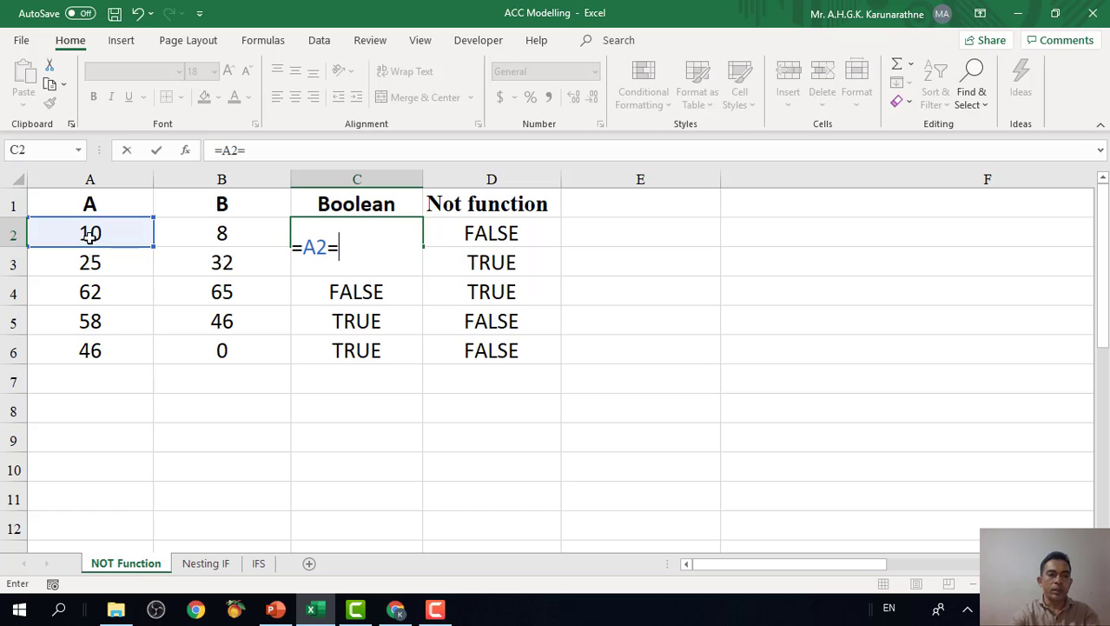
{"action": "left_click", "coordinate": [202, 231]}
{"action": "key", "text": "Return"}
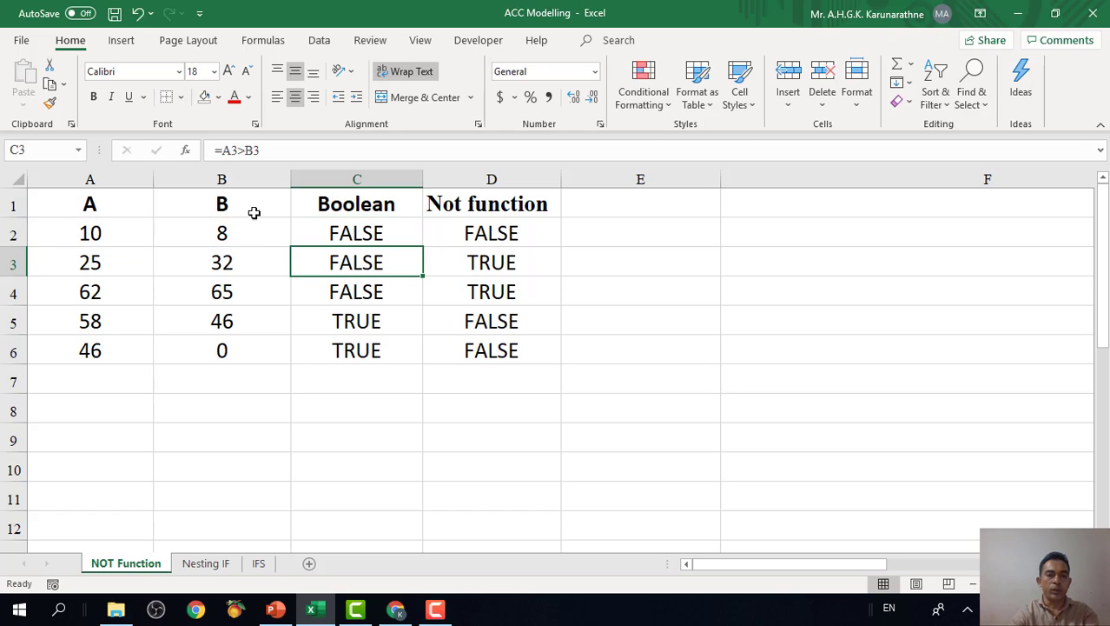
Copy the equality formula from C2 down through C6.
{"action": "left_click", "coordinate": [377, 229]}
{"action": "double_click", "coordinate": [427, 249]}
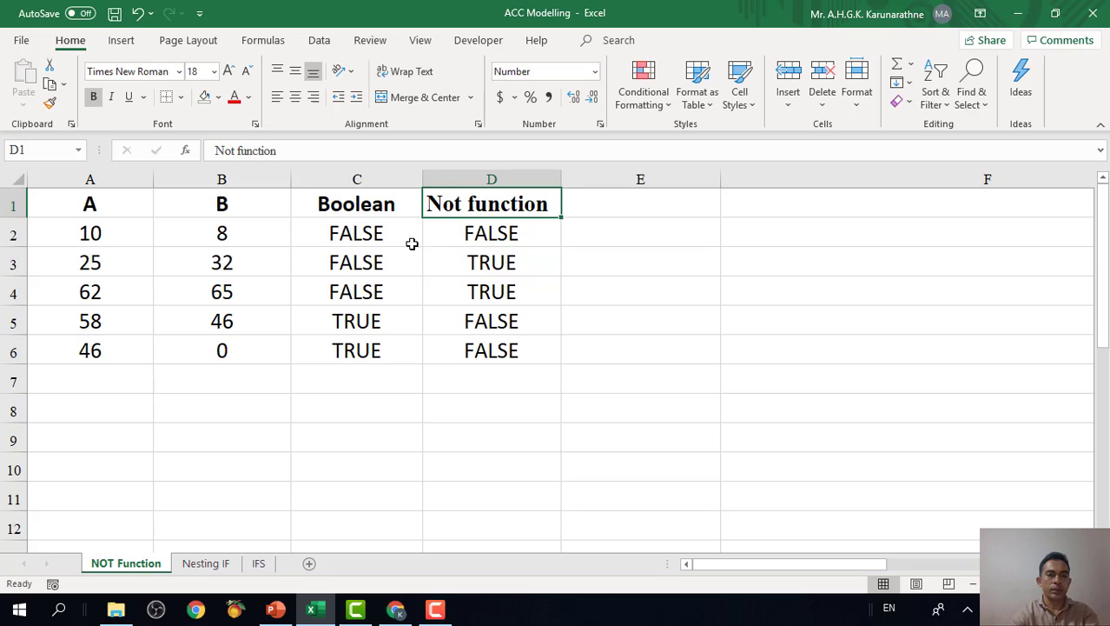
{"action": "left_click", "coordinate": [412, 243]}
{"action": "double_click", "coordinate": [425, 247]}
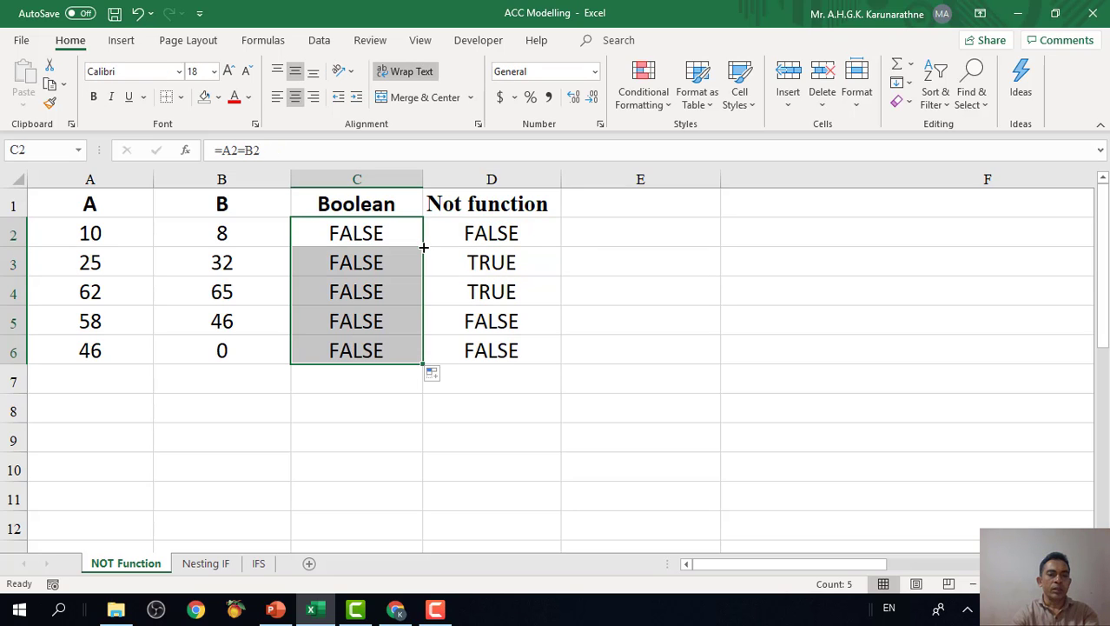
Replace the formula in D2 with =NOT(A2=B2) and copy it down through D6.
{"action": "left_click", "coordinate": [512, 234]}
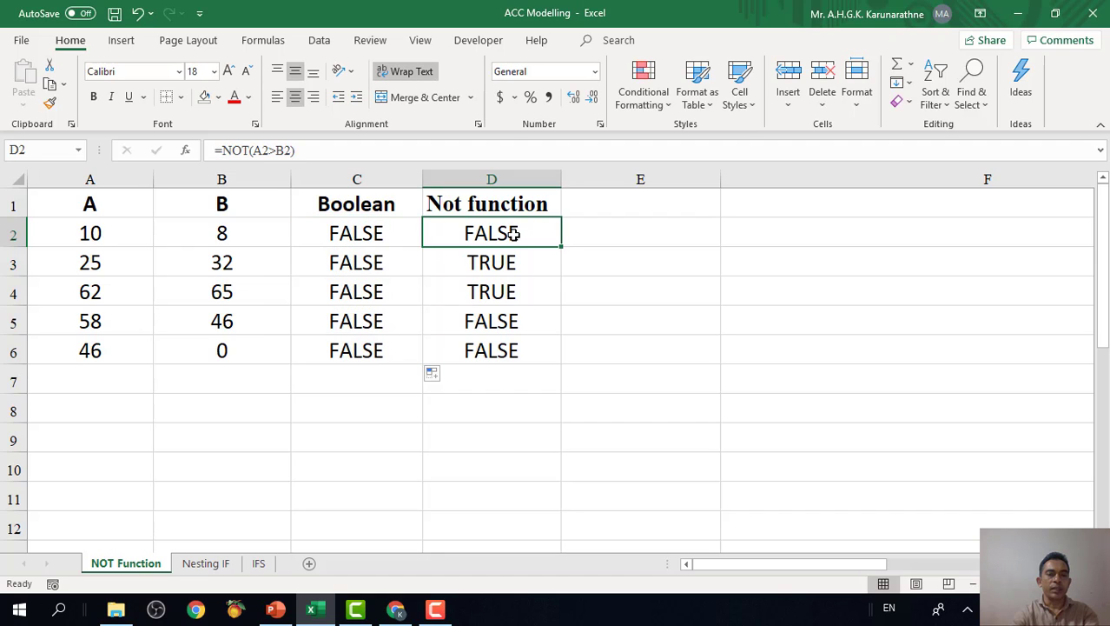
{"action": "type", "text": "="}
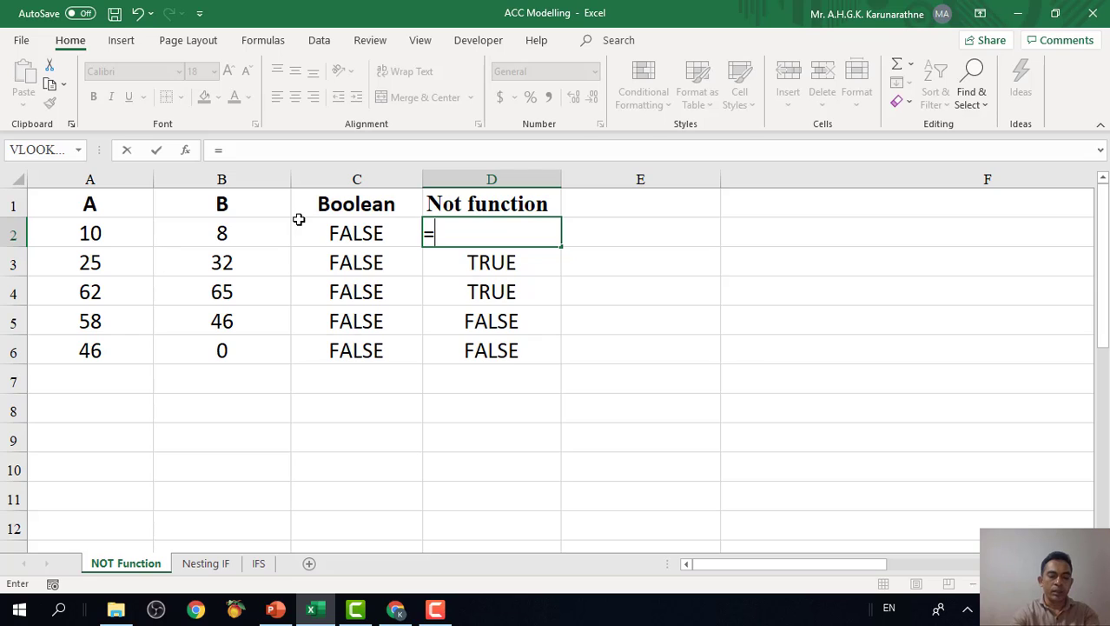
{"action": "type", "text": "not("}
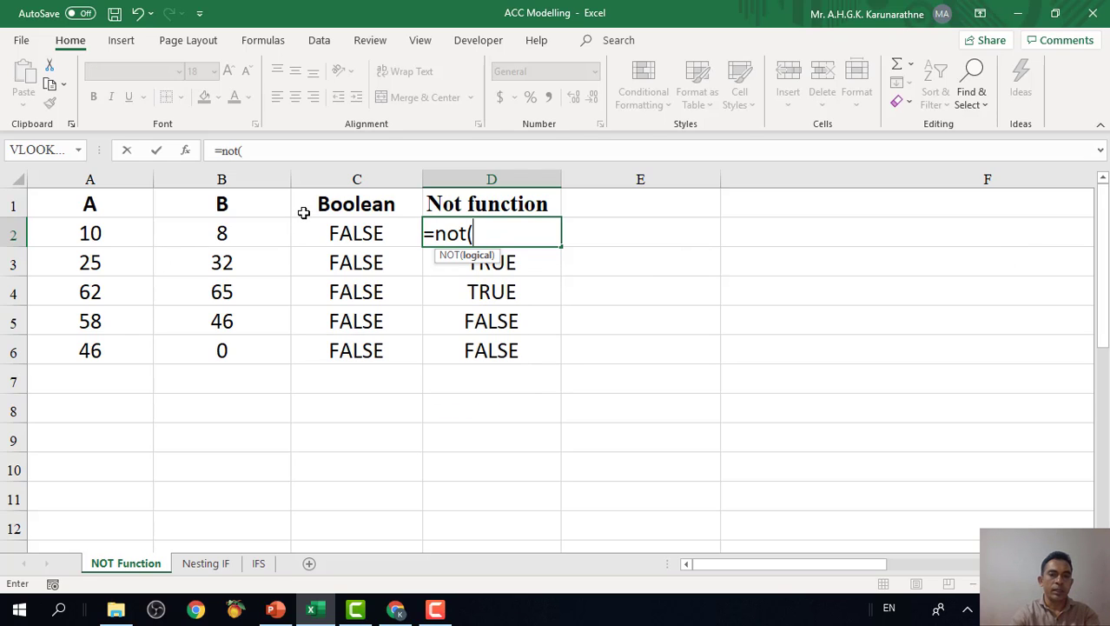
{"action": "left_click", "coordinate": [140, 233]}
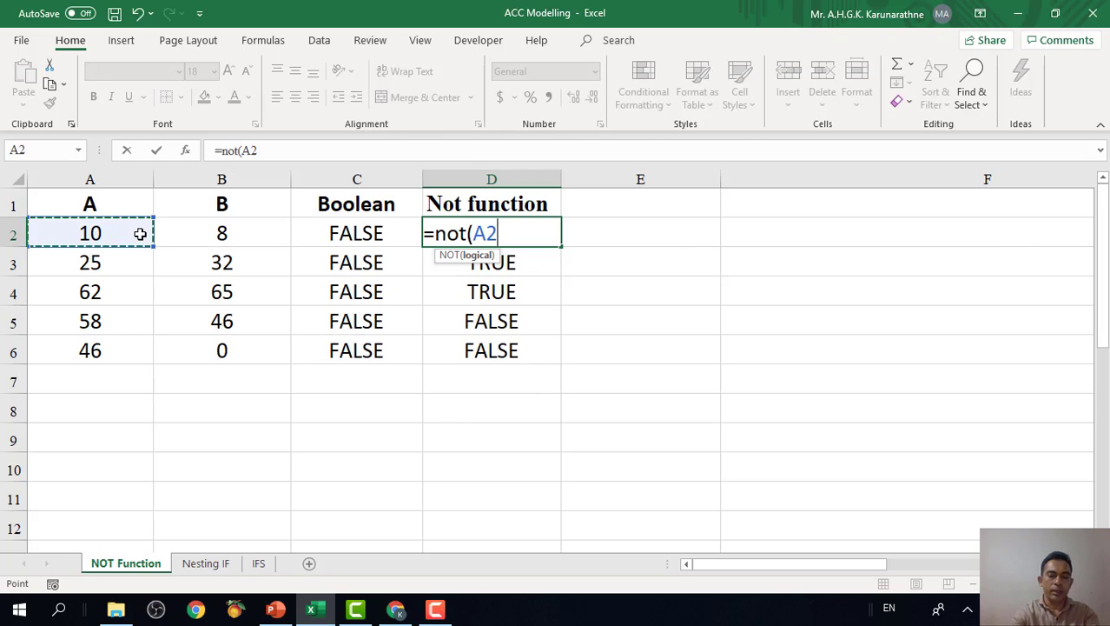
{"action": "type", "text": "="}
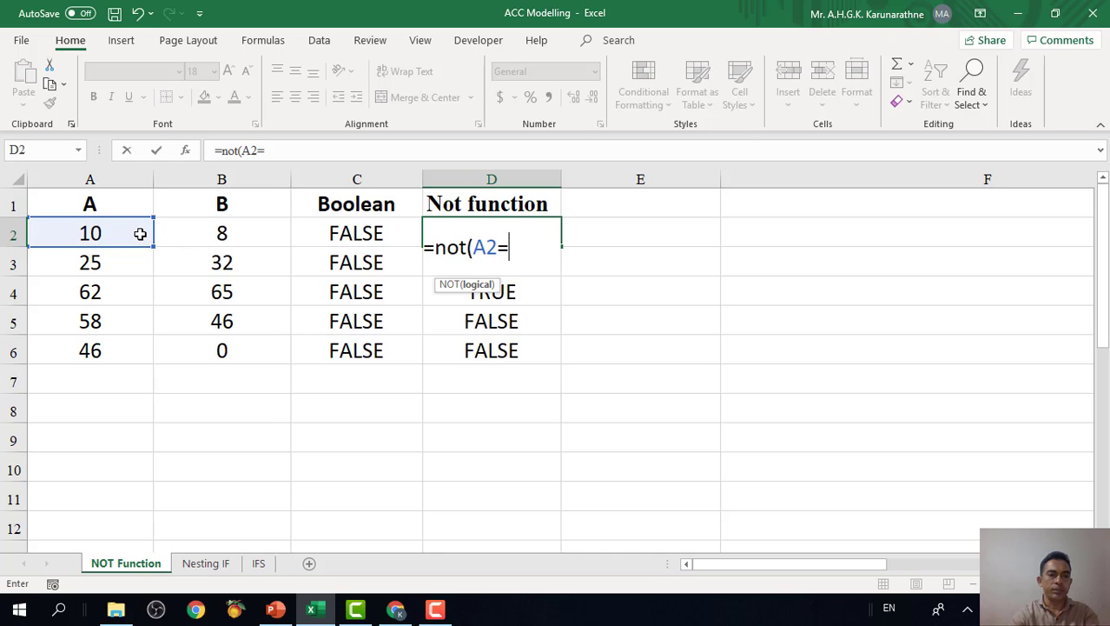
{"action": "left_click", "coordinate": [193, 233]}
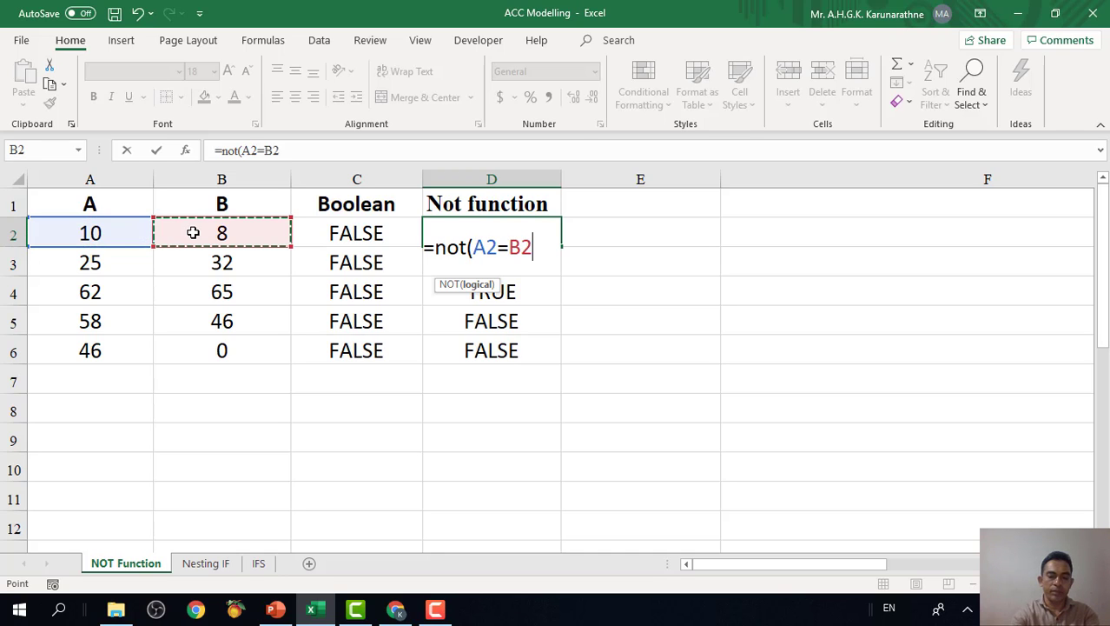
{"action": "type", "text": ")"}
{"action": "key", "text": "Return"}
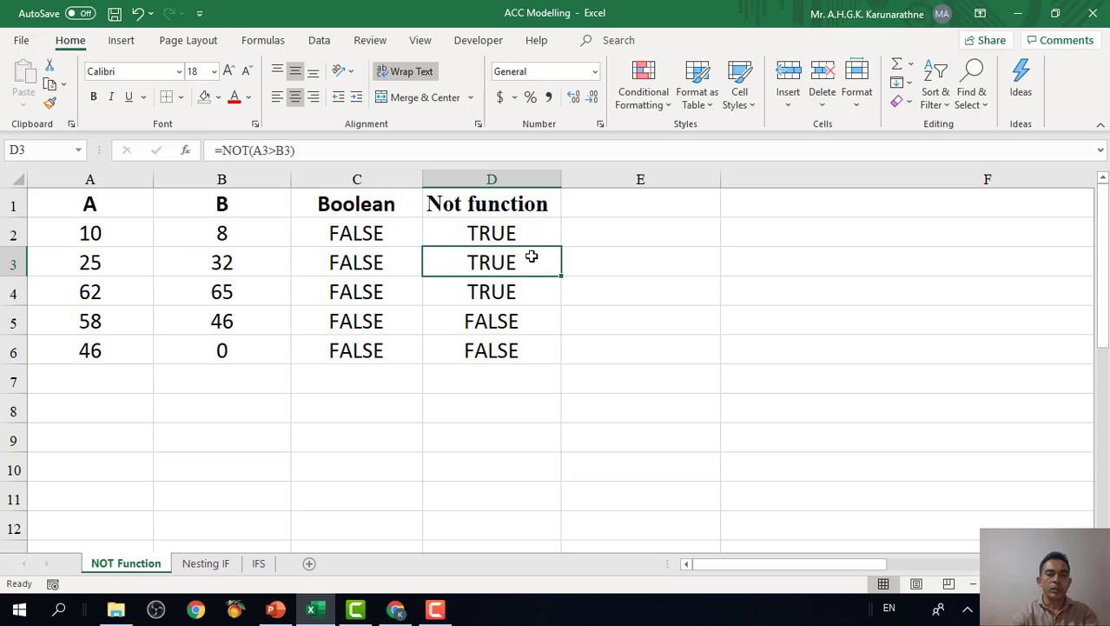
{"action": "left_click", "coordinate": [548, 234]}
{"action": "left_click_drag", "start_coordinate": [561, 246], "coordinate": [561, 360]}
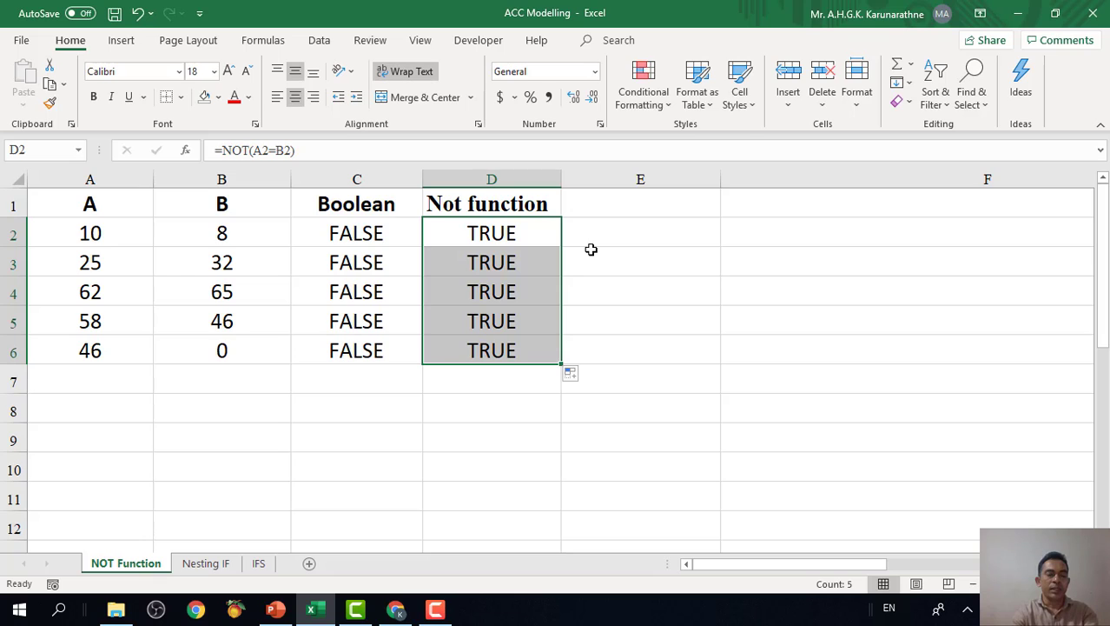
Replace the formula in D2 with =NOT(B2), a single-cell argument, and copy it down through D6.
{"action": "left_click", "coordinate": [539, 234]}
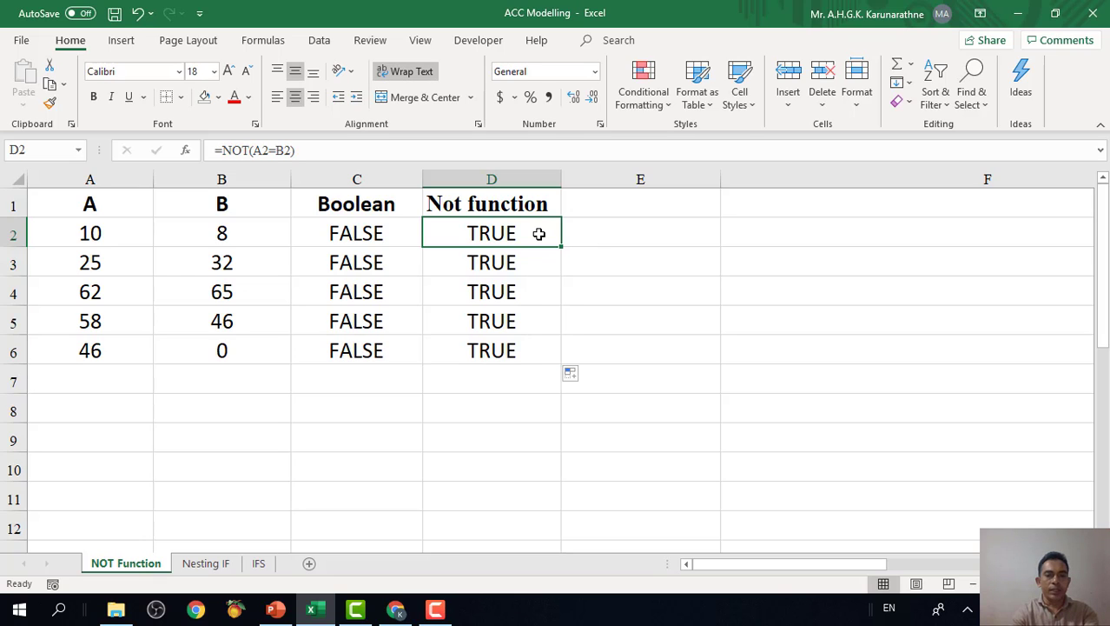
{"action": "double_click", "coordinate": [519, 232]}
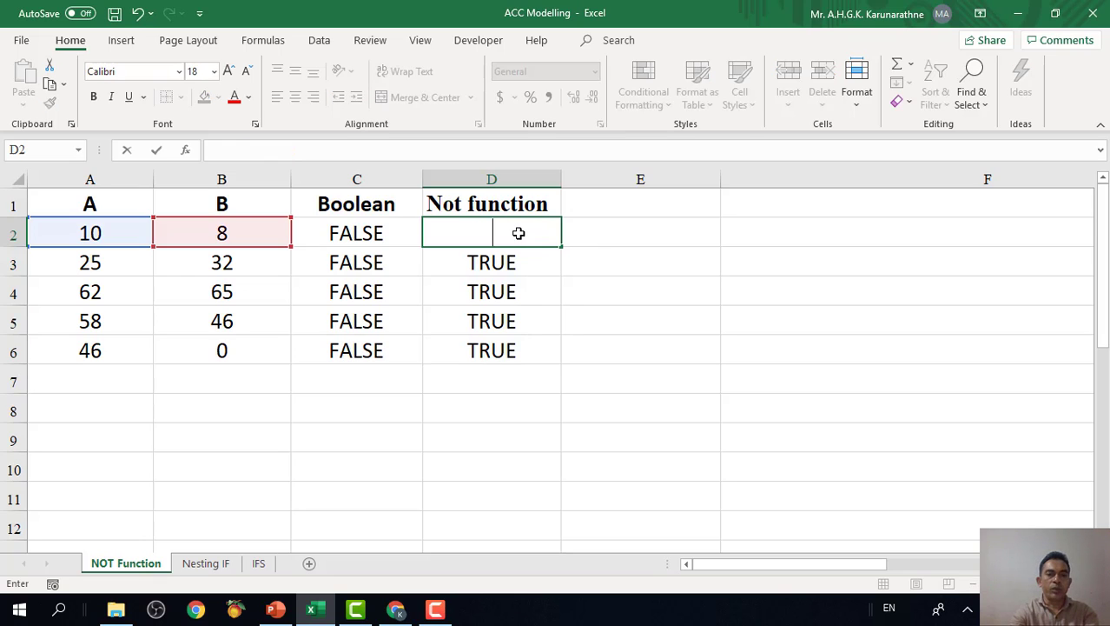
{"action": "type", "text": "-"}
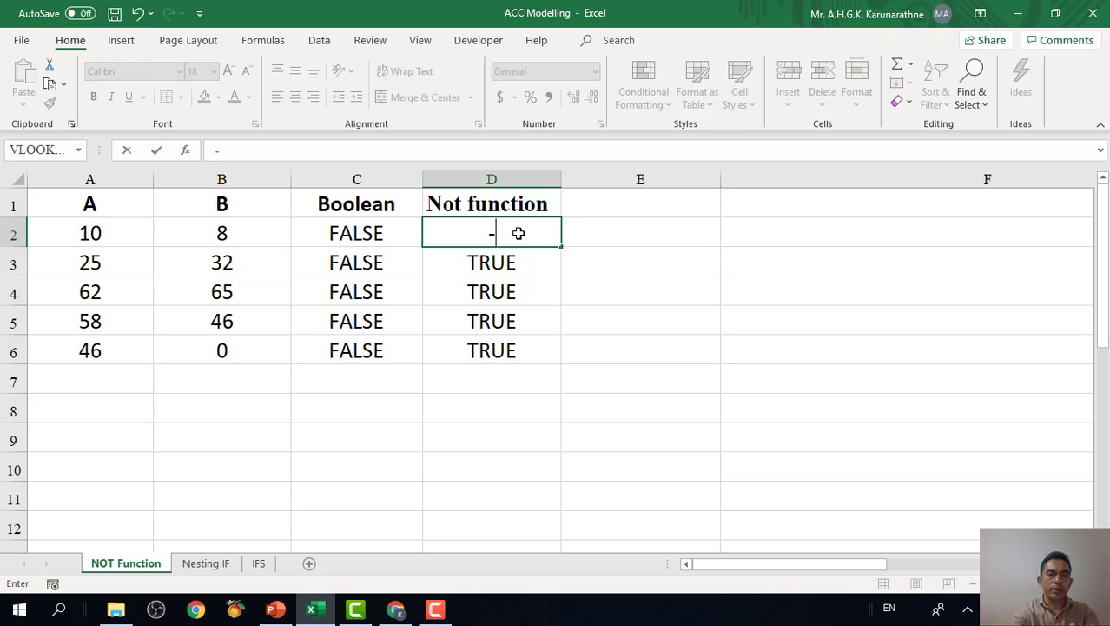
{"action": "key", "text": "BackSpace"}
{"action": "type", "text": "=not()"}
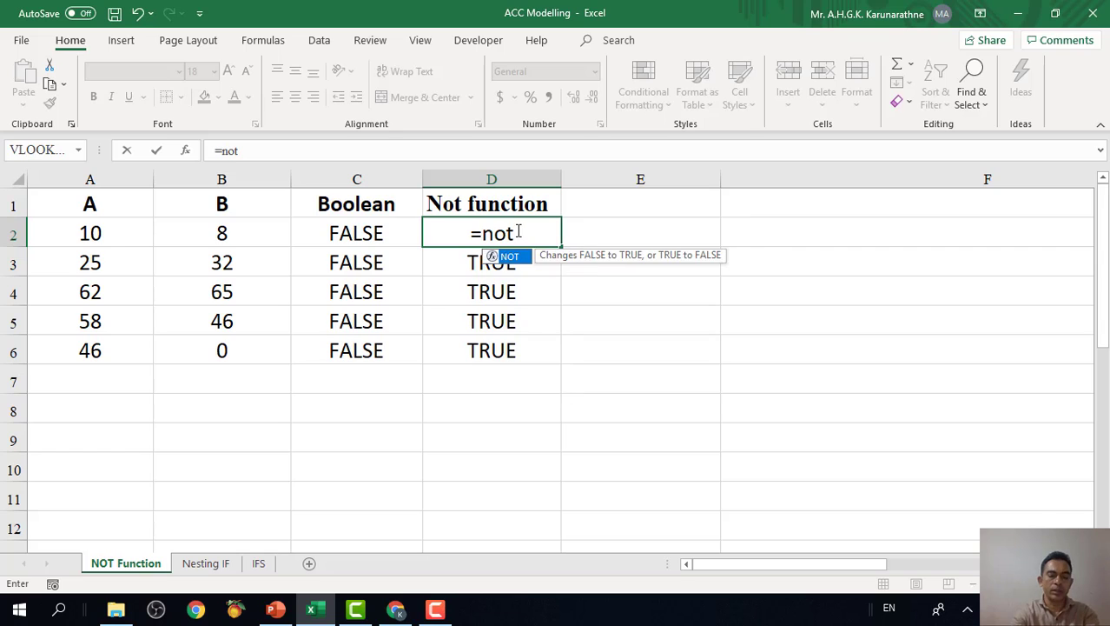
{"action": "left_click", "coordinate": [220, 232]}
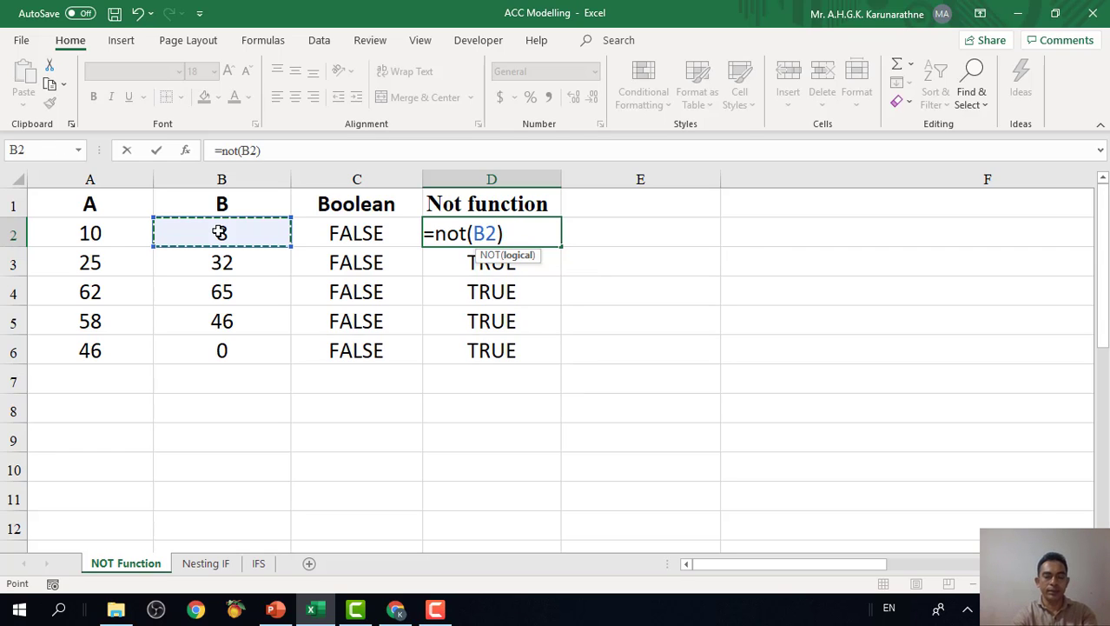
{"action": "key", "text": "Return"}
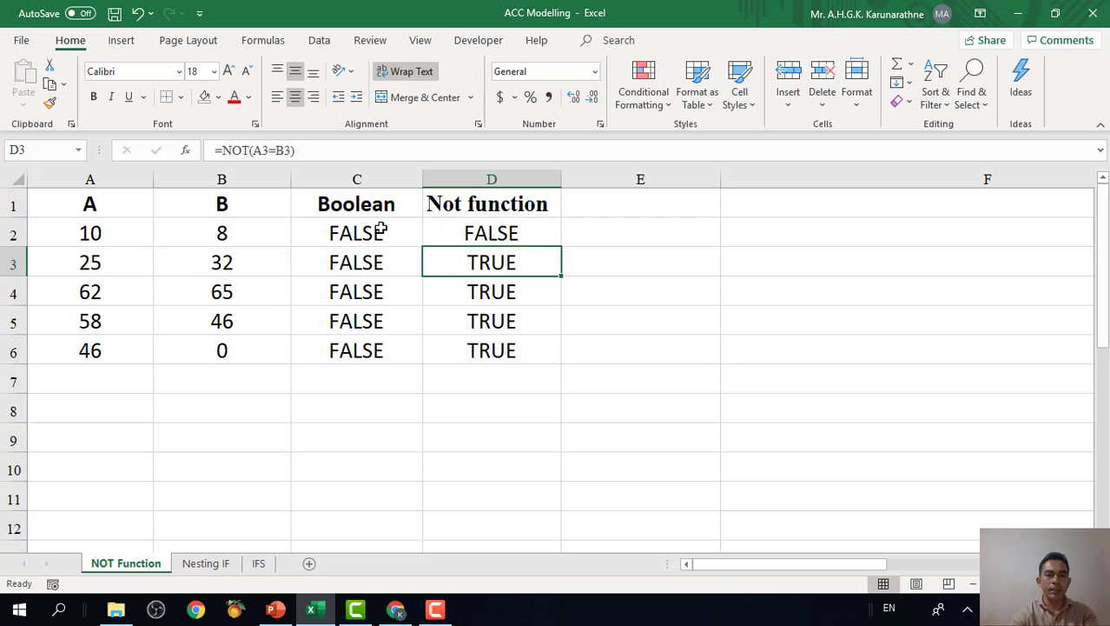
{"action": "left_click", "coordinate": [525, 233]}
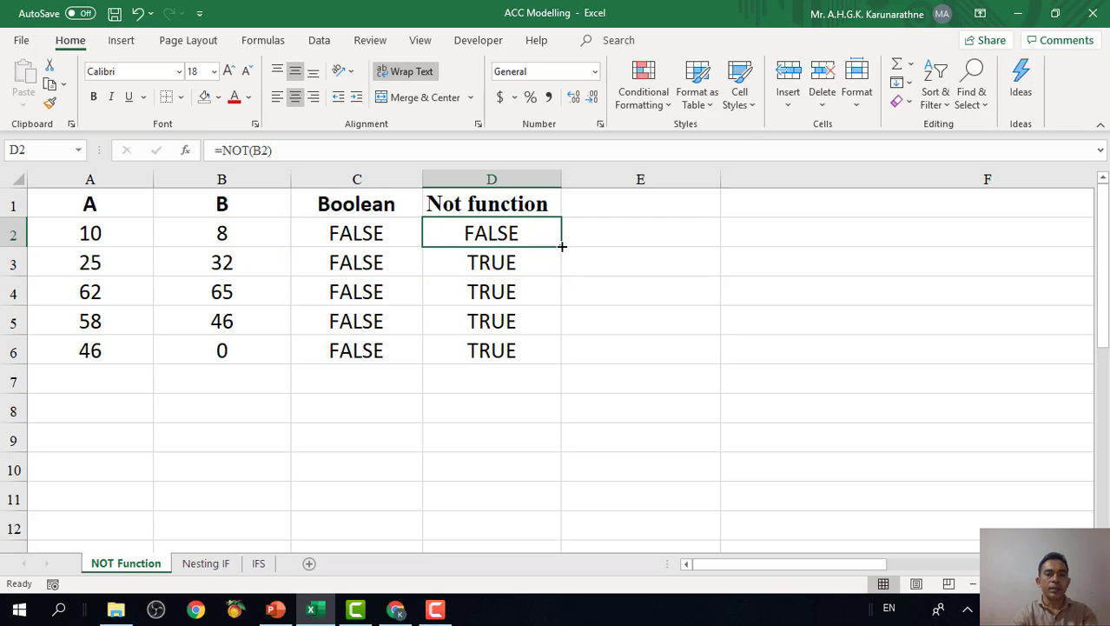
{"action": "left_click_drag", "start_coordinate": [562, 248], "coordinate": [554, 360]}
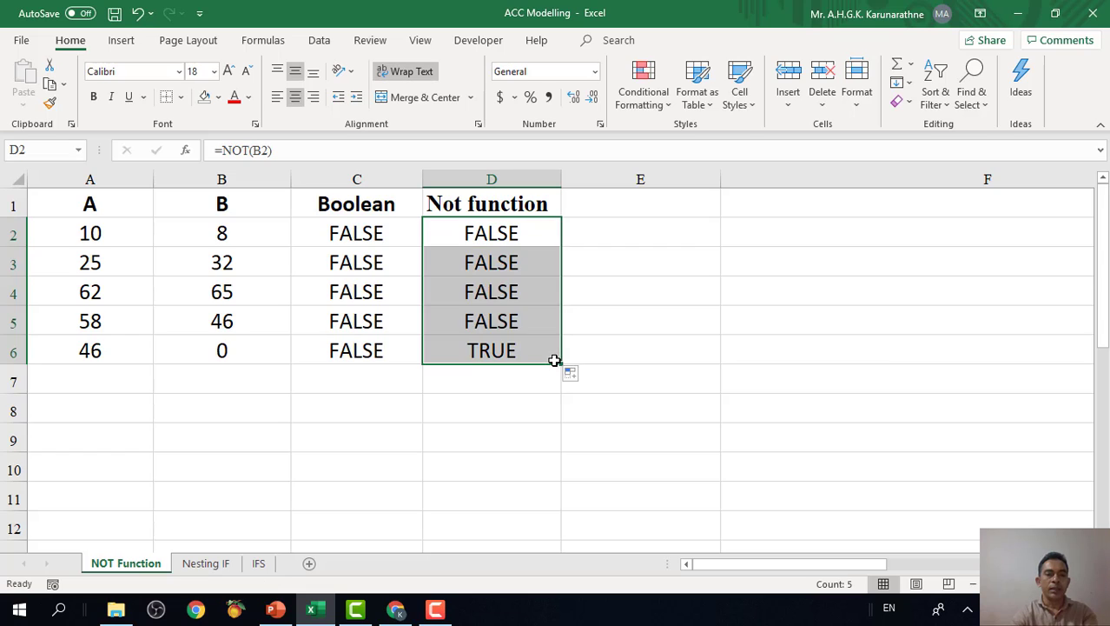
Compare the nonzero and zero values in column B with the matching single-cell NOT results in column D.
{"action": "left_click", "coordinate": [500, 233]}
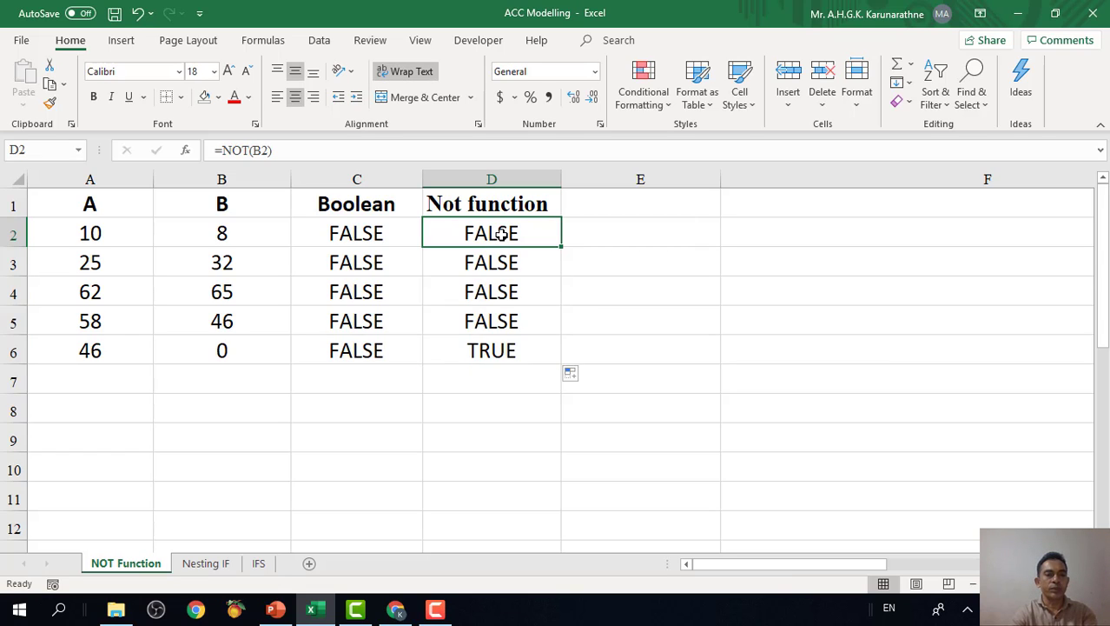
{"action": "left_click", "coordinate": [221, 235]}
{"action": "left_click", "coordinate": [222, 265]}
{"action": "left_click", "coordinate": [224, 292]}
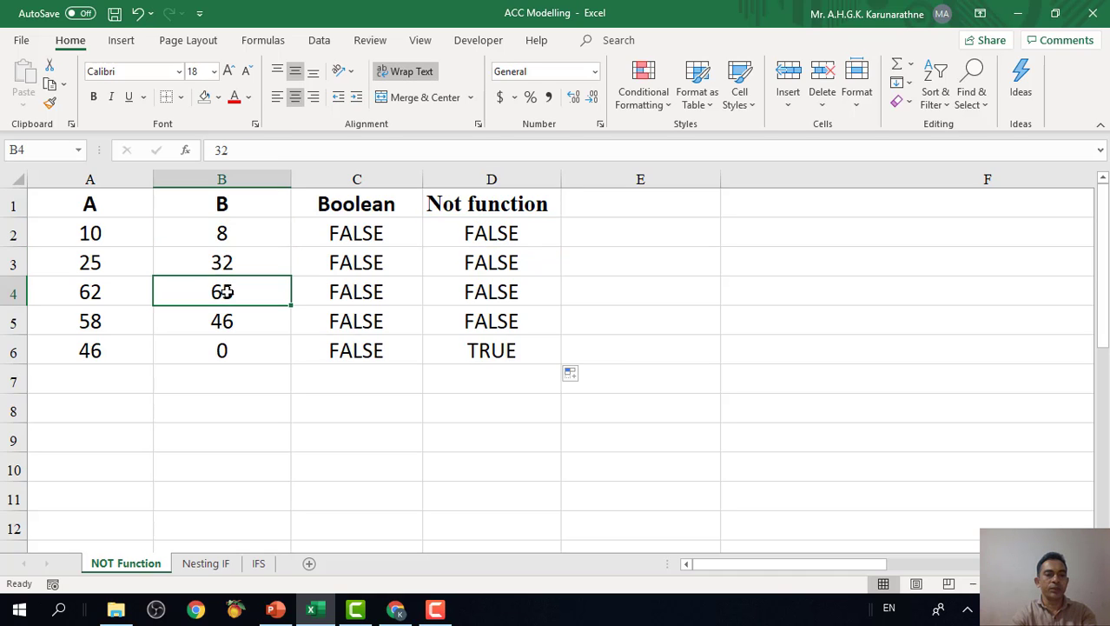
{"action": "left_click", "coordinate": [224, 314]}
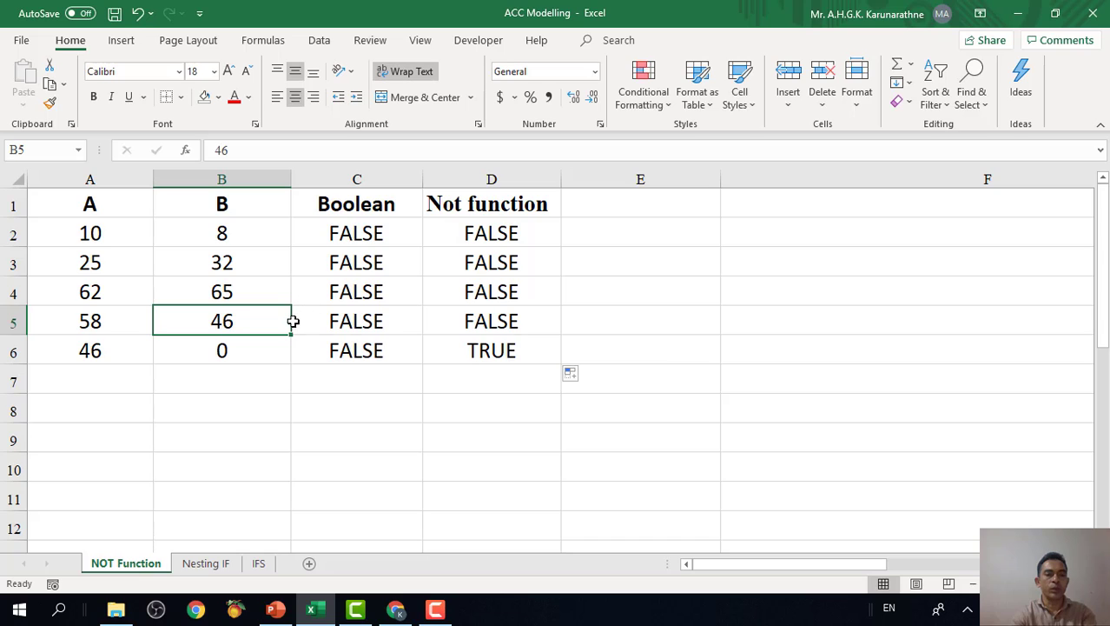
{"action": "left_click", "coordinate": [229, 351]}
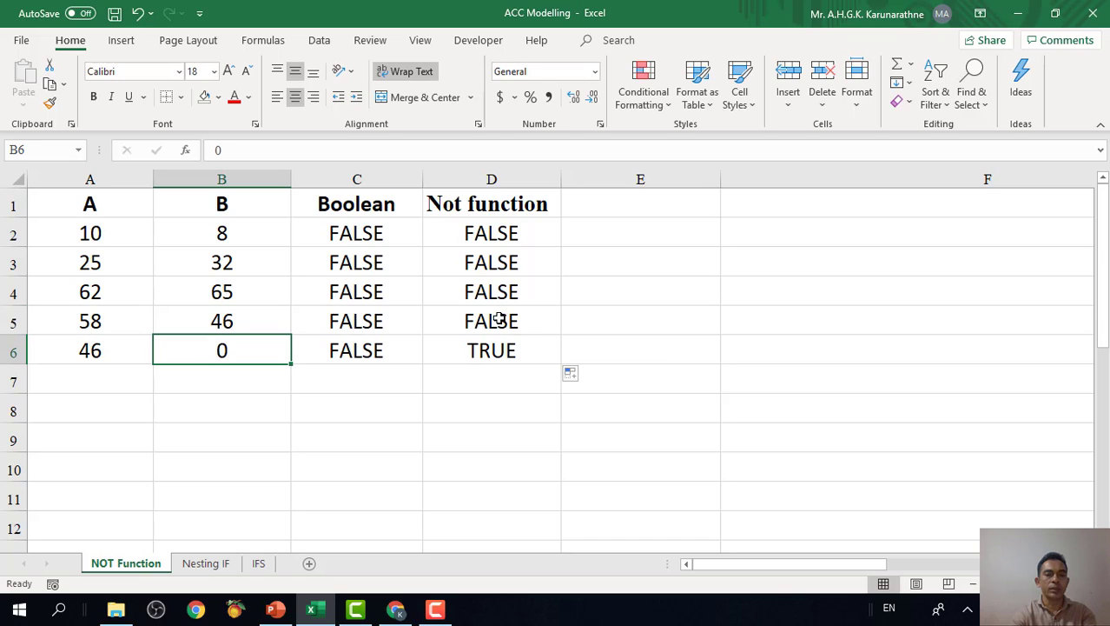
{"action": "left_click", "coordinate": [500, 237]}
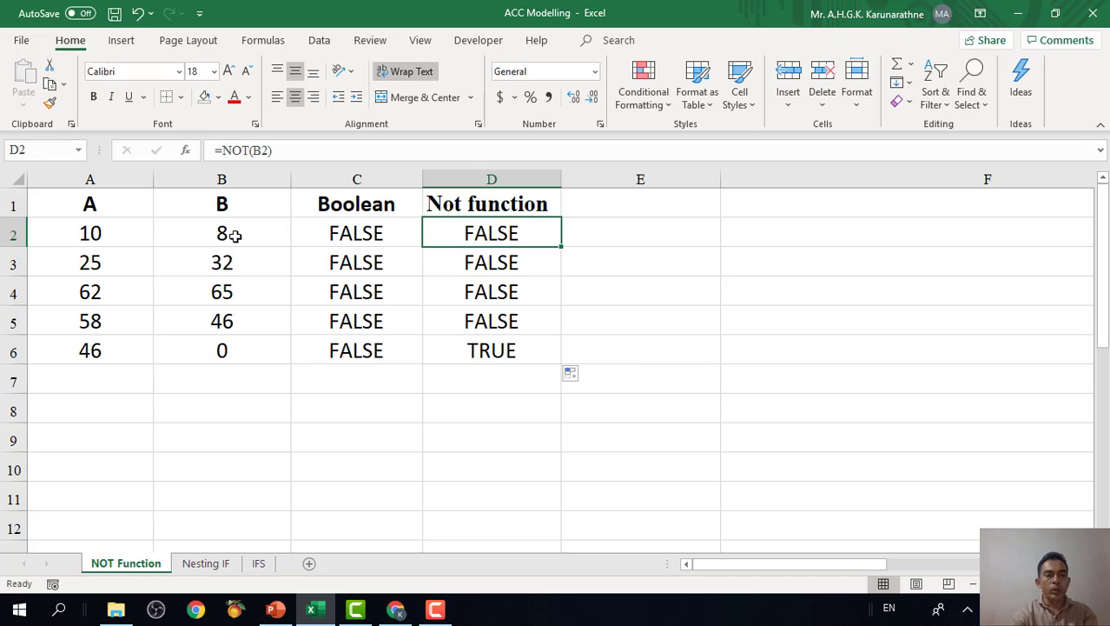
{"action": "left_click_drag", "start_coordinate": [237, 237], "coordinate": [231, 320]}
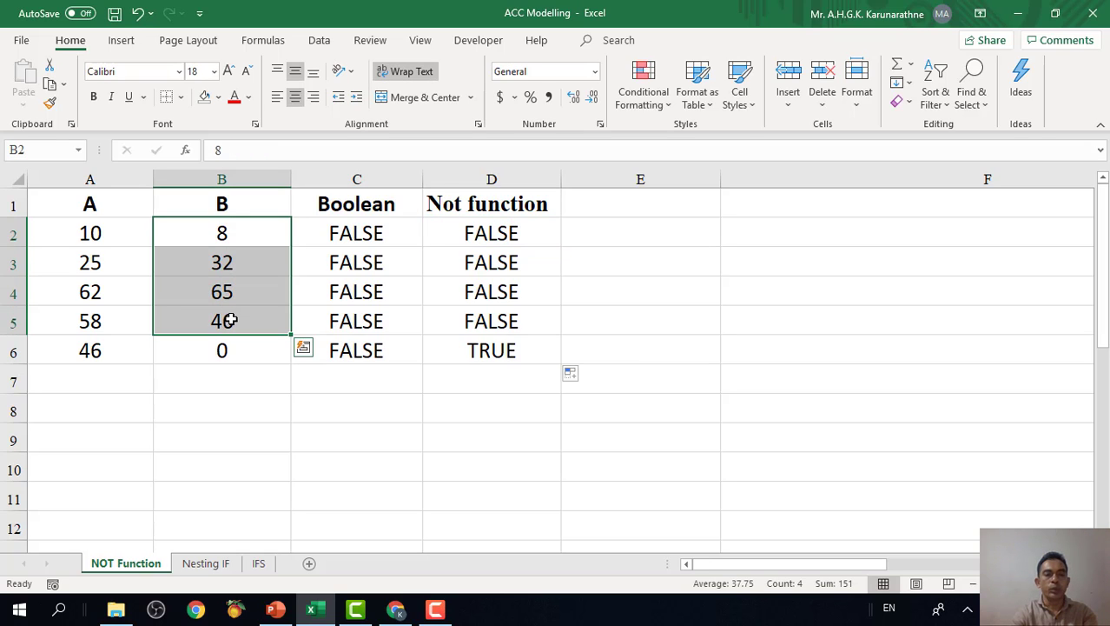
{"action": "left_click", "coordinate": [493, 233]}
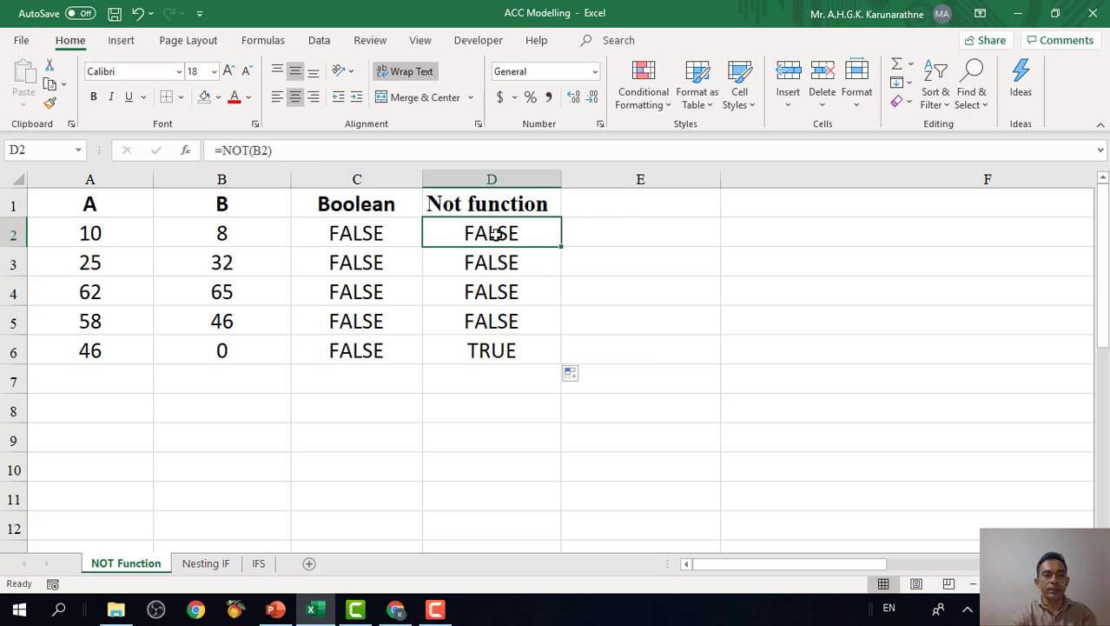
{"action": "left_click", "coordinate": [231, 348]}
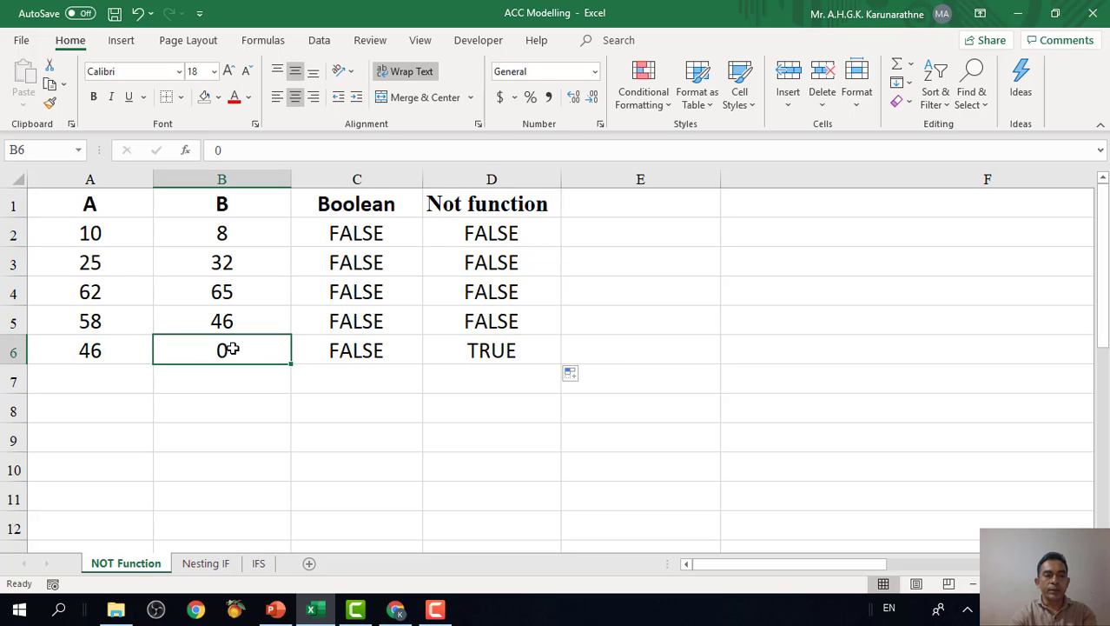
{"action": "left_click", "coordinate": [488, 346]}
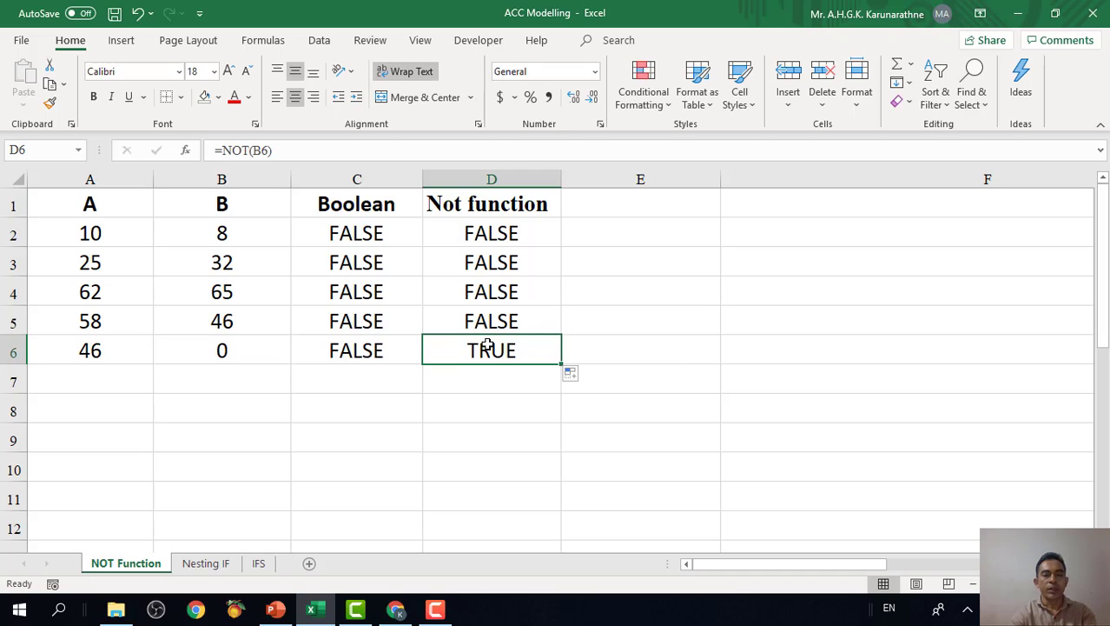
{"action": "left_click", "coordinate": [519, 233]}
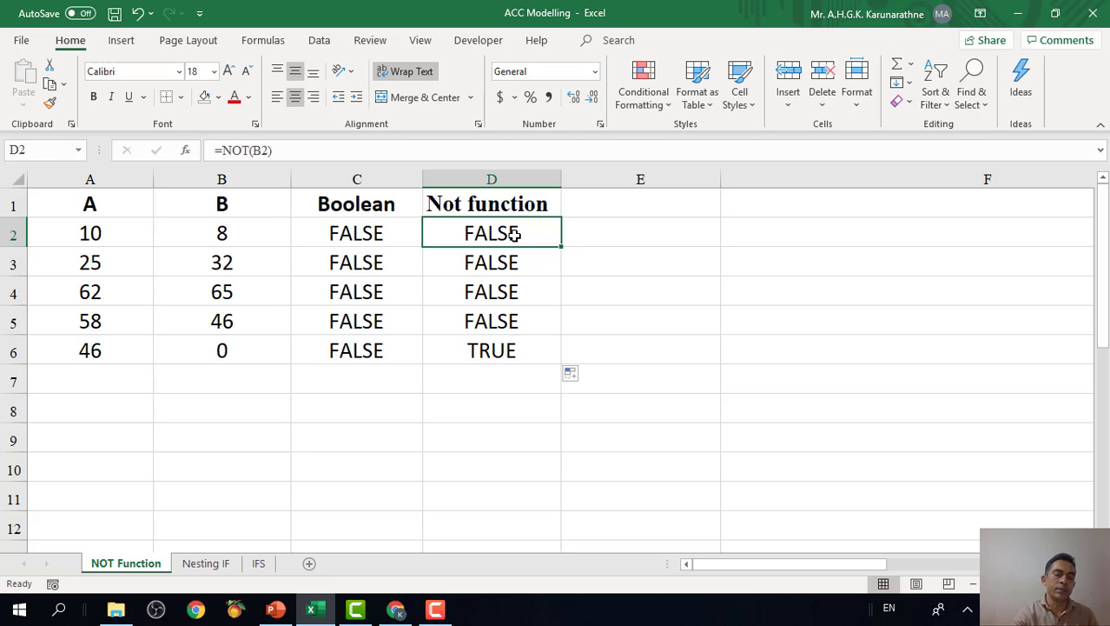
{"action": "left_click", "coordinate": [543, 272]}
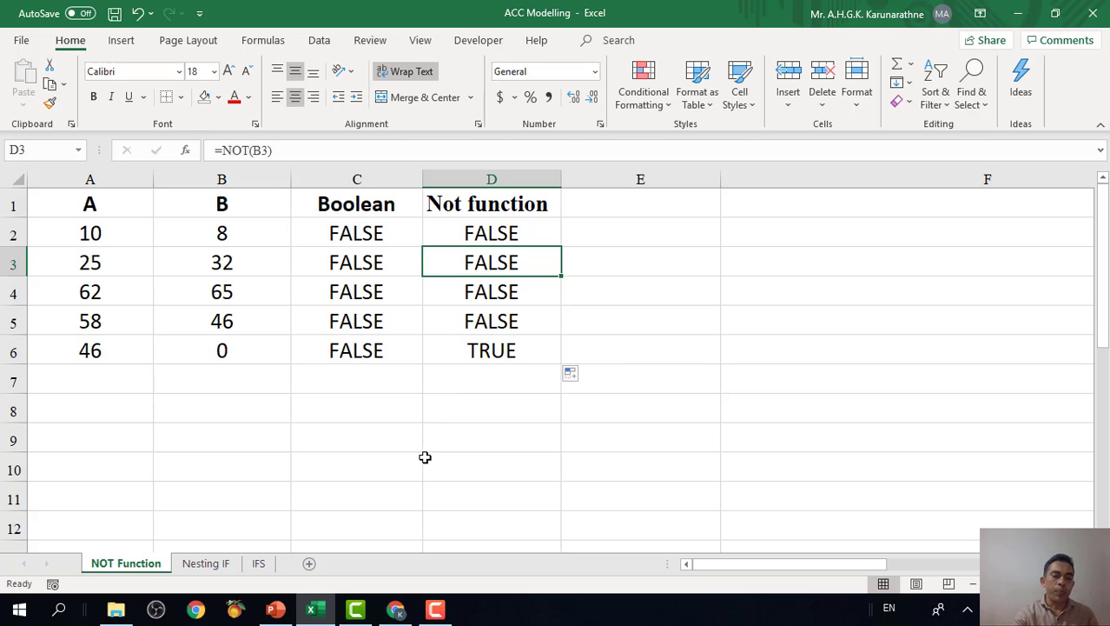
Switch to the PowerPoint presentation Spreadsheet Decision Logic Session Two at the "NOT" Function slide.
{"action": "left_click", "coordinate": [439, 608]}
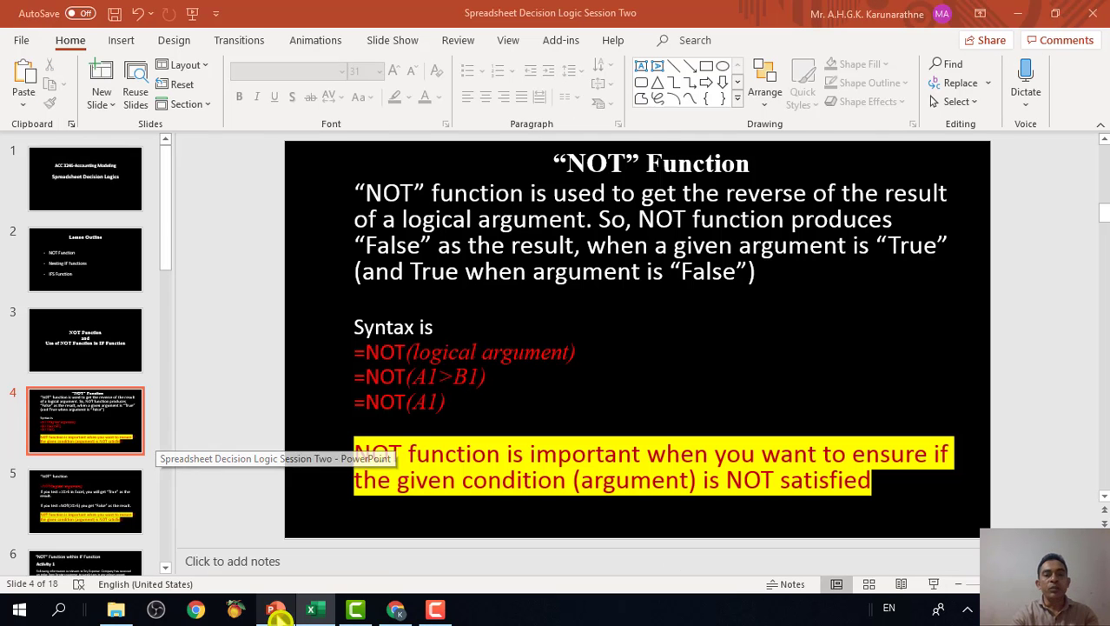
{"action": "left_click", "coordinate": [383, 478]}
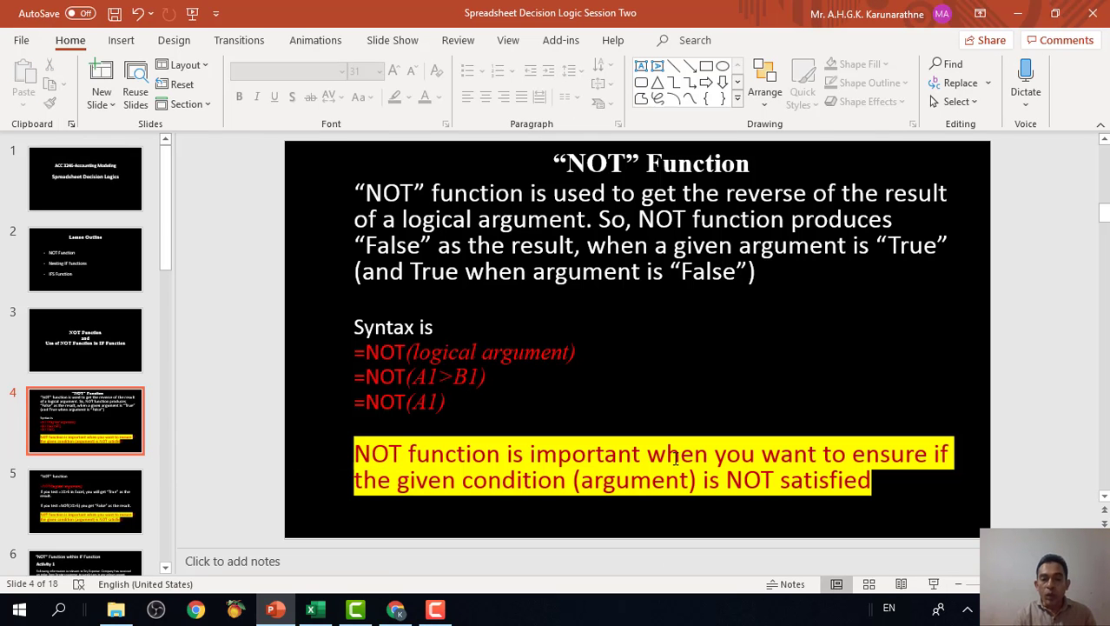
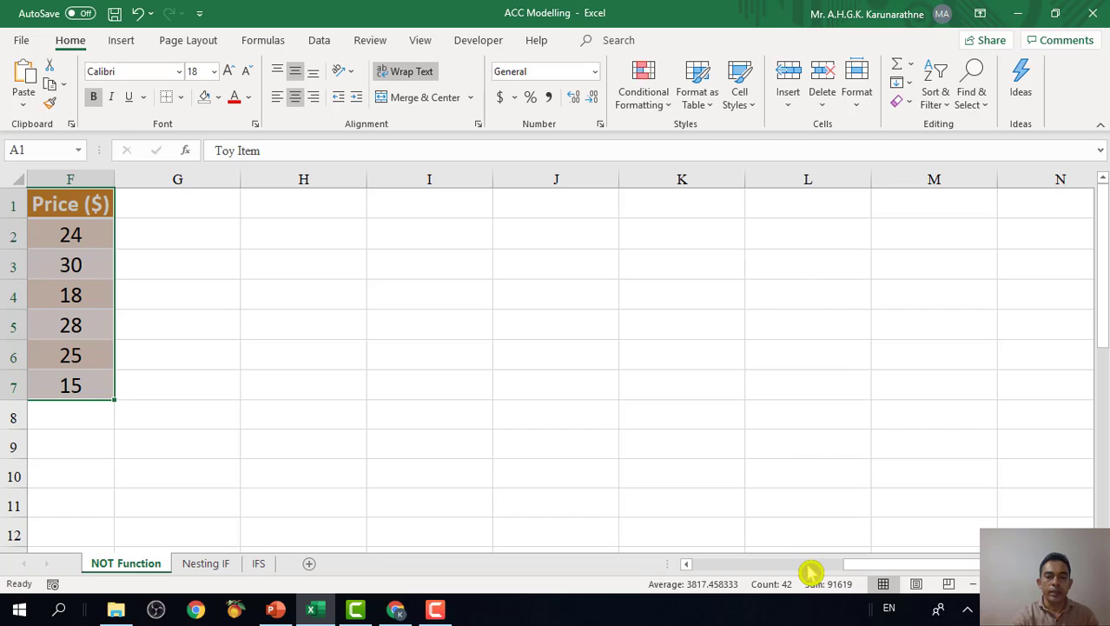
Examine the toy table, focusing on the black and green entries in the Colour column and the empty column G.
{"action": "left_click", "coordinate": [808, 564]}
{"action": "left_click", "coordinate": [919, 324]}
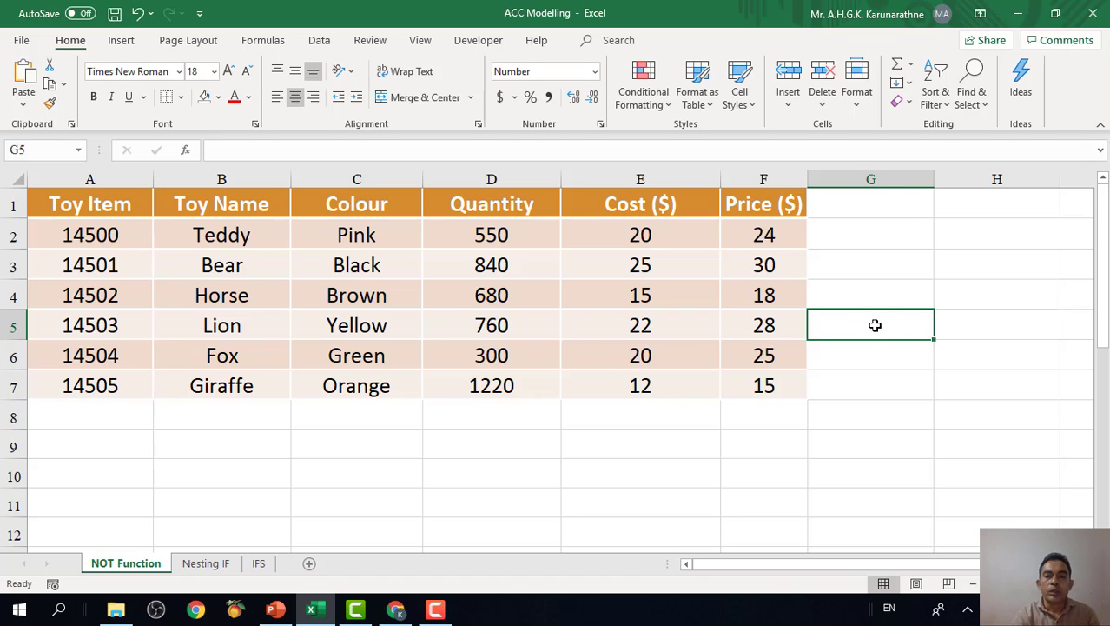
{"action": "left_click", "coordinate": [865, 301]}
{"action": "left_click", "coordinate": [854, 208]}
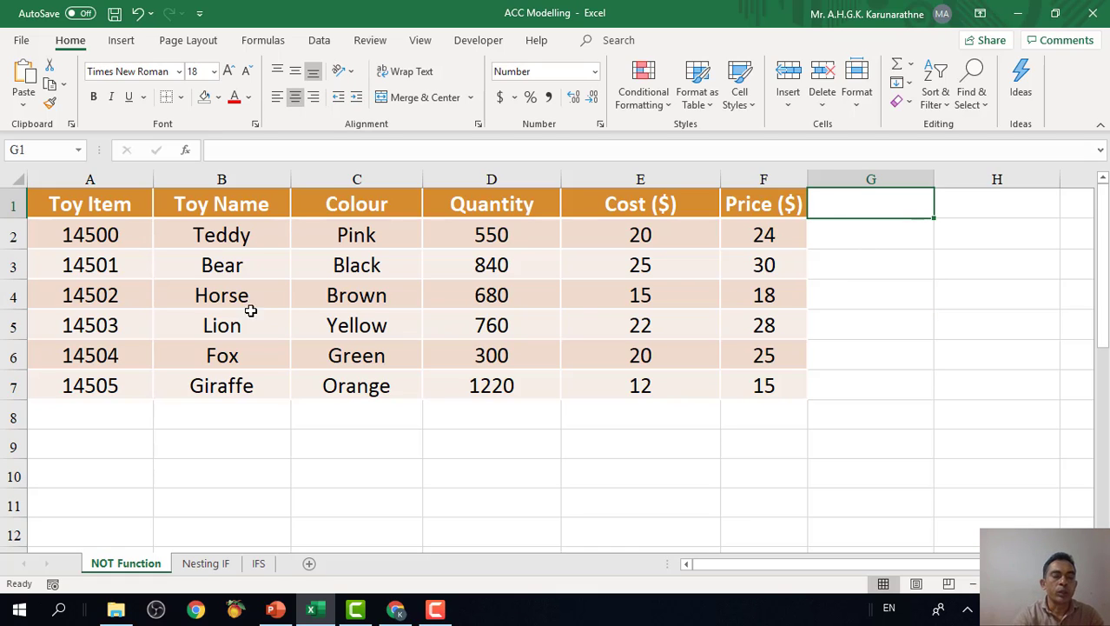
{"action": "left_click", "coordinate": [852, 254]}
{"action": "left_click", "coordinate": [847, 241]}
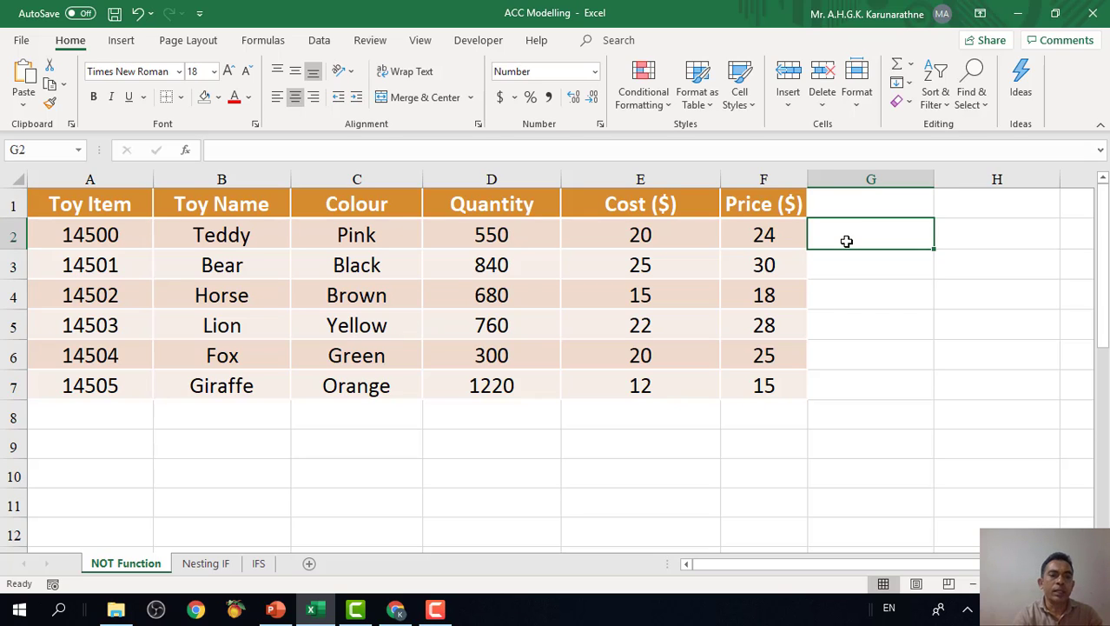
{"action": "left_click", "coordinate": [367, 268]}
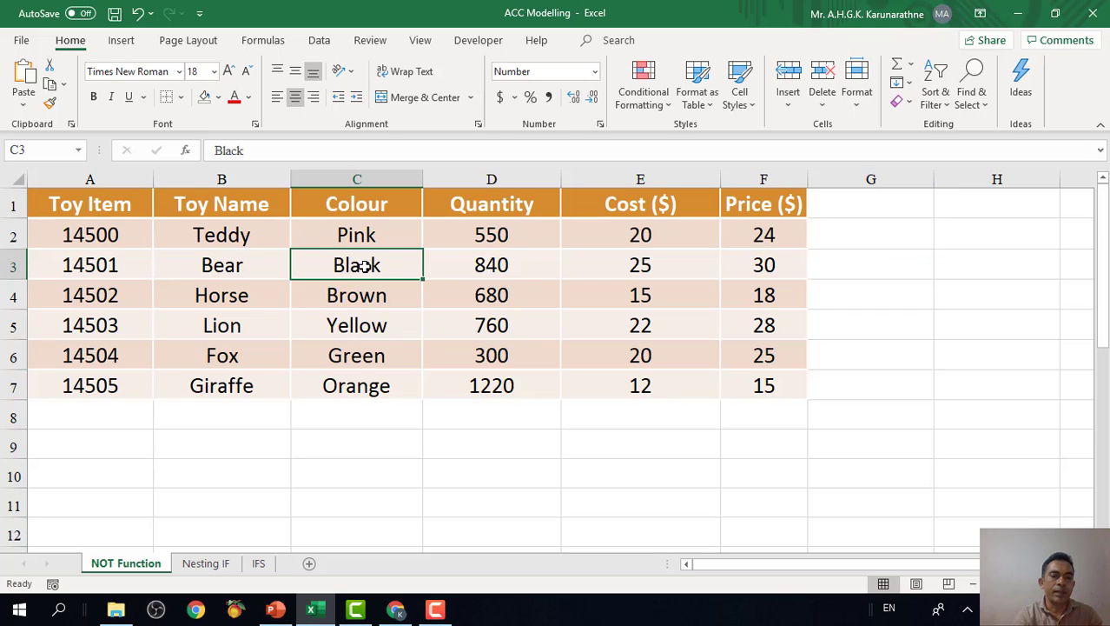
{"action": "left_click", "coordinate": [363, 354]}
{"action": "left_click", "coordinate": [848, 264]}
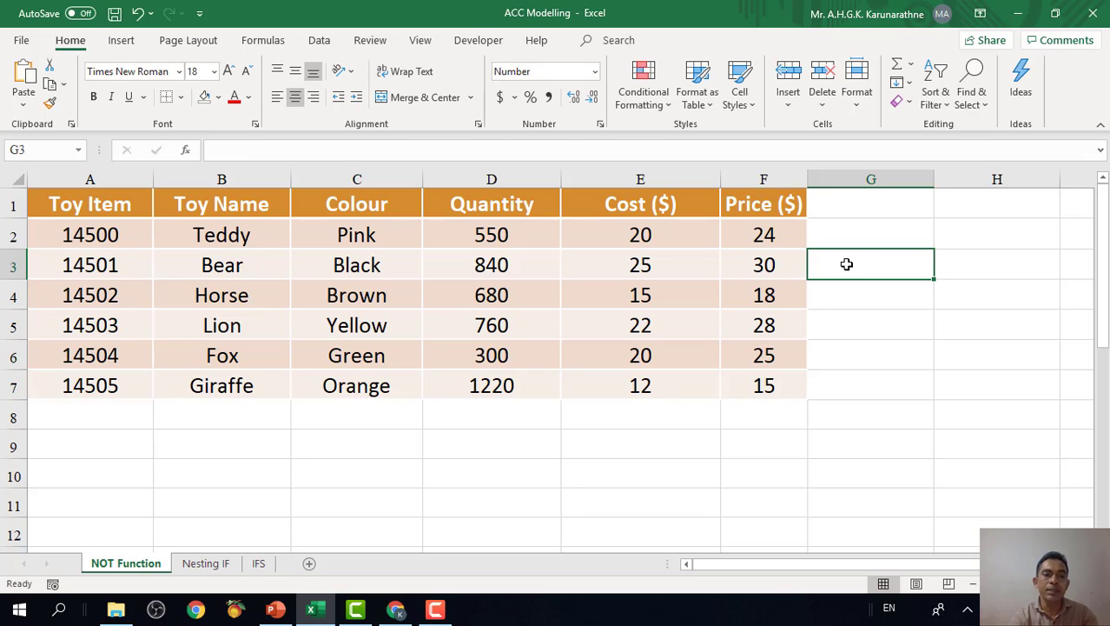
Enter =OR(C2="Black",C2="Green") in G2 and copy the formula down through G7.
{"action": "left_click", "coordinate": [841, 228]}
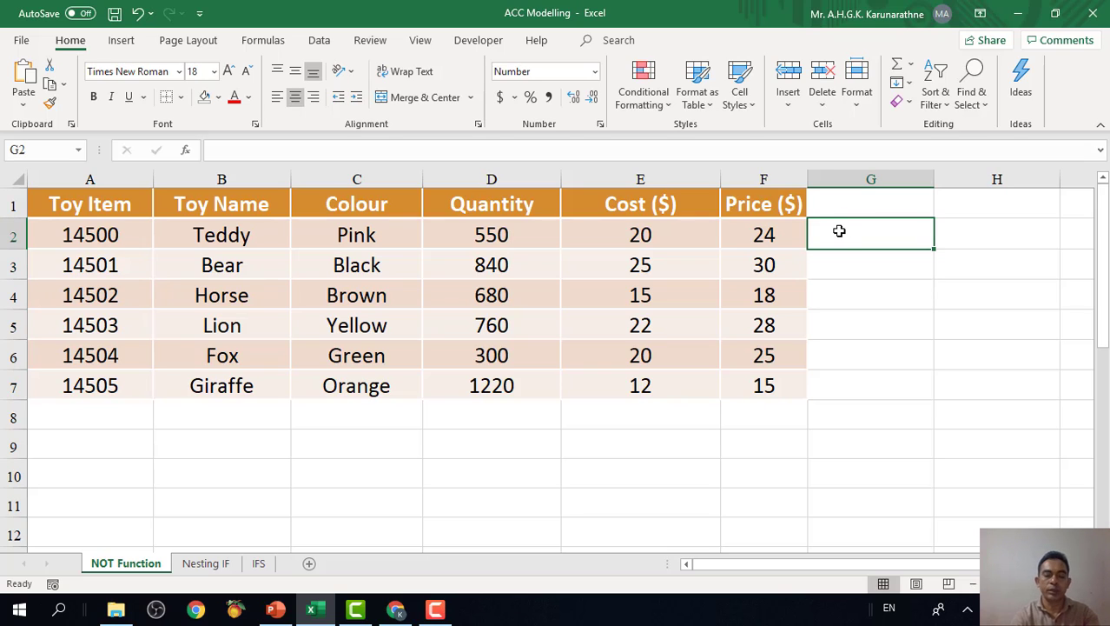
{"action": "type", "text": "="}
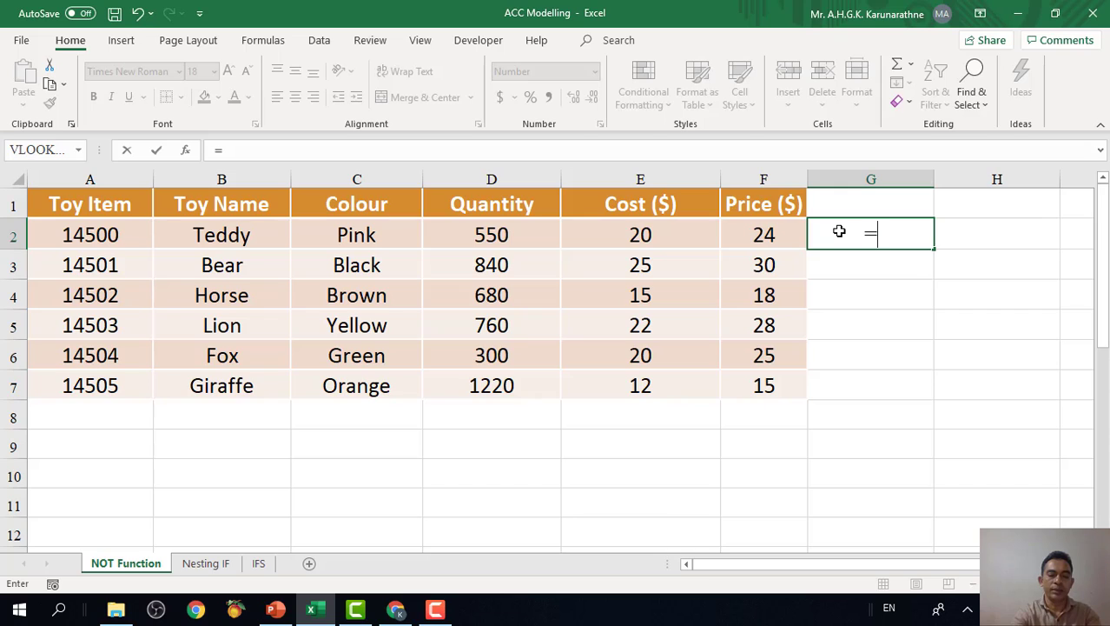
{"action": "type", "text": "or("}
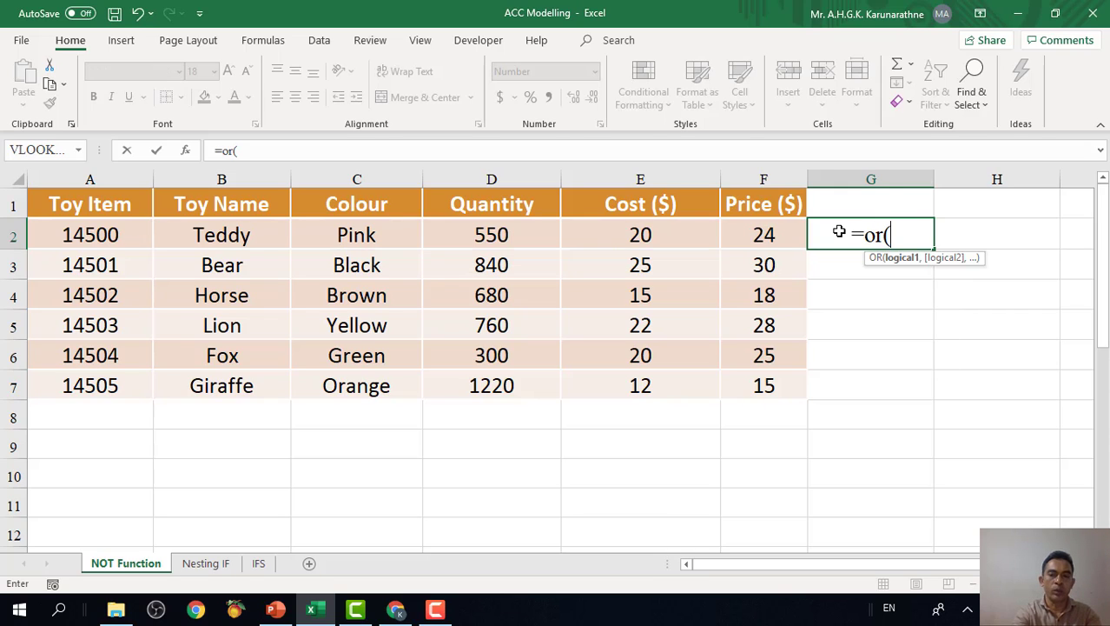
{"action": "left_click", "coordinate": [357, 235]}
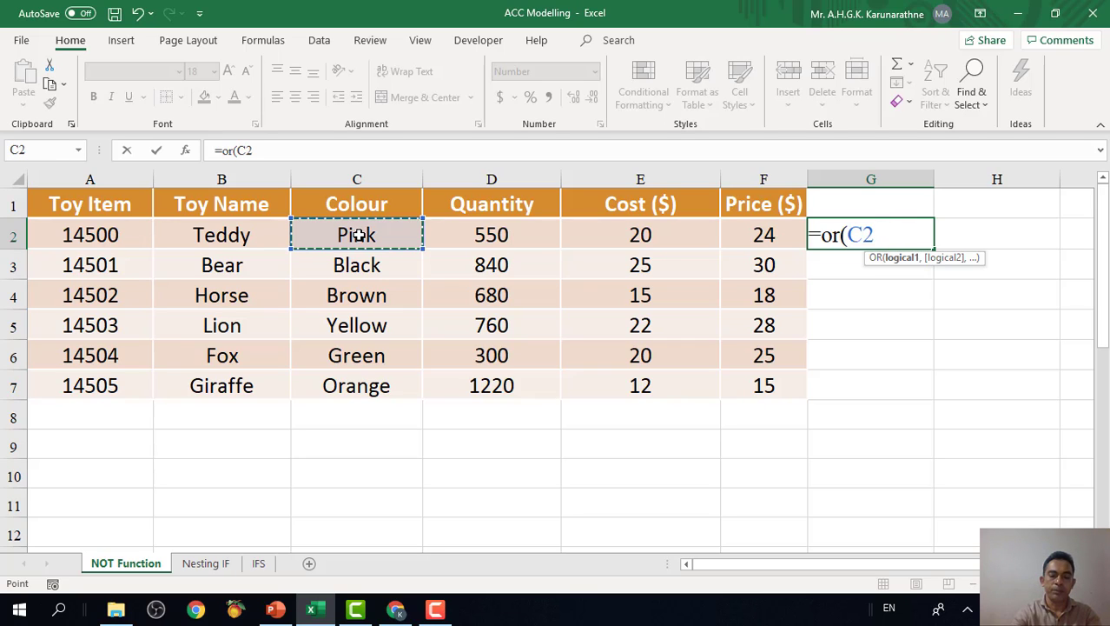
{"action": "type", "text": "+"}
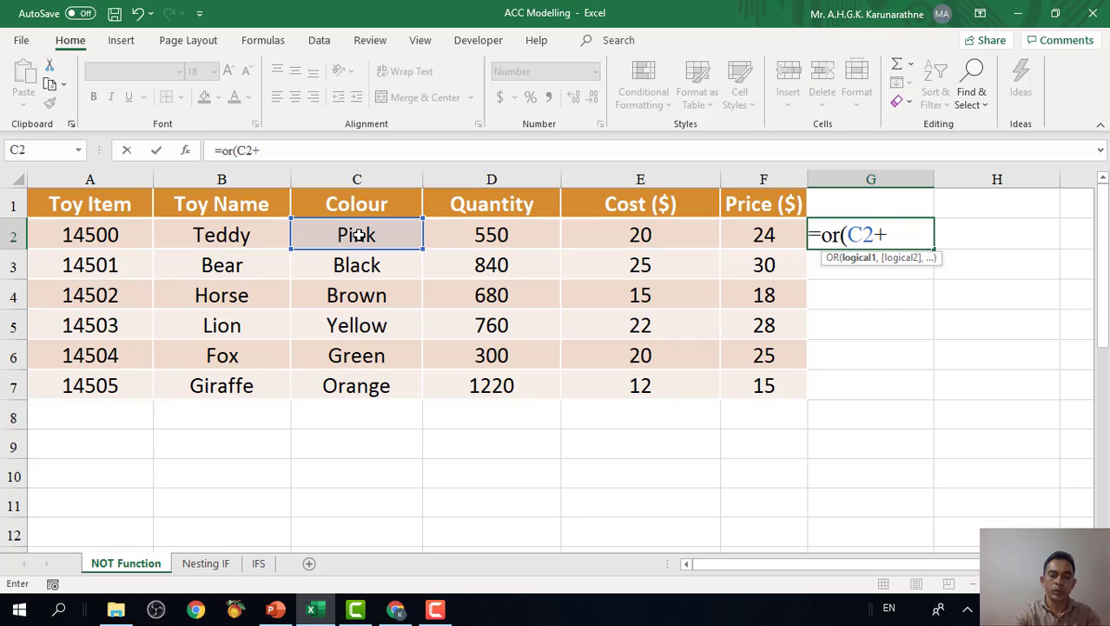
{"action": "key", "text": "BackSpace"}
{"action": "type", "text": "=\"Black"}
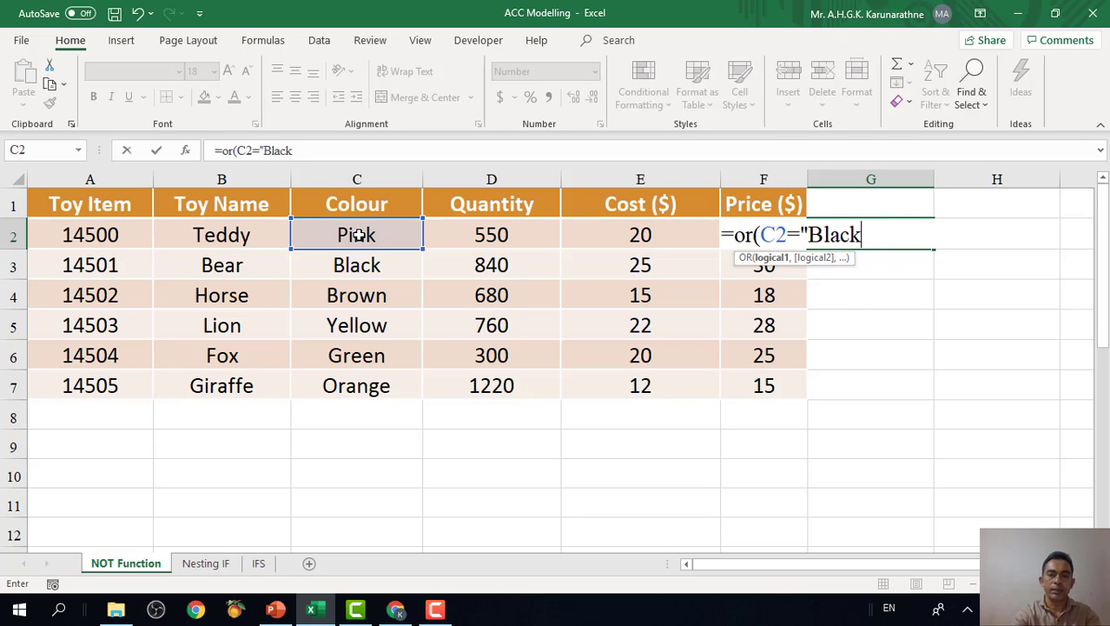
{"action": "type", "text": "\""}
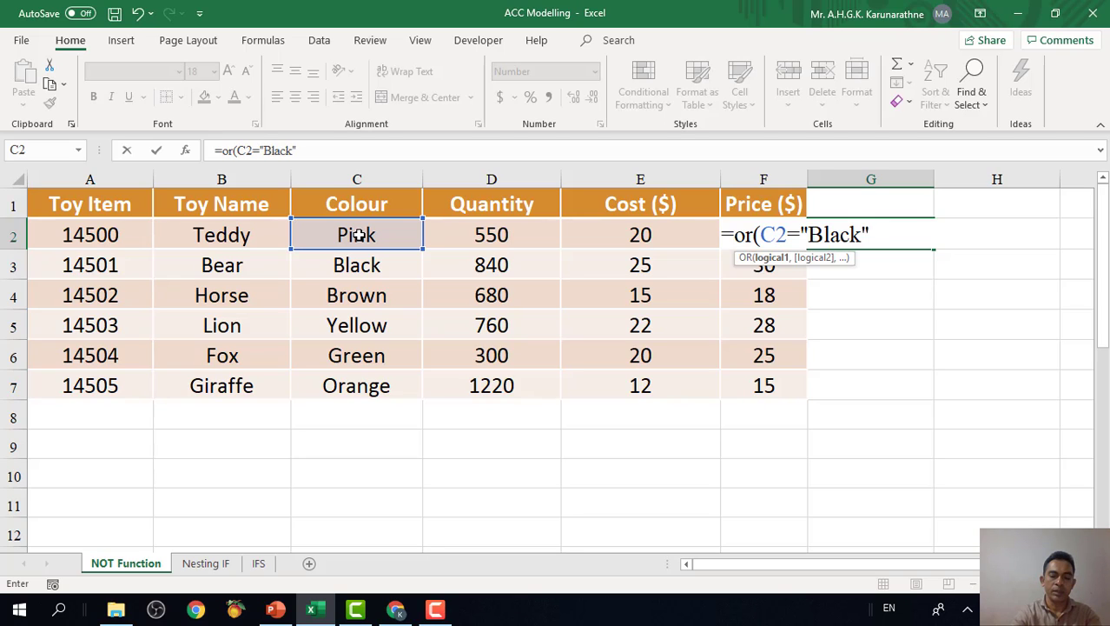
{"action": "type", "text": ","}
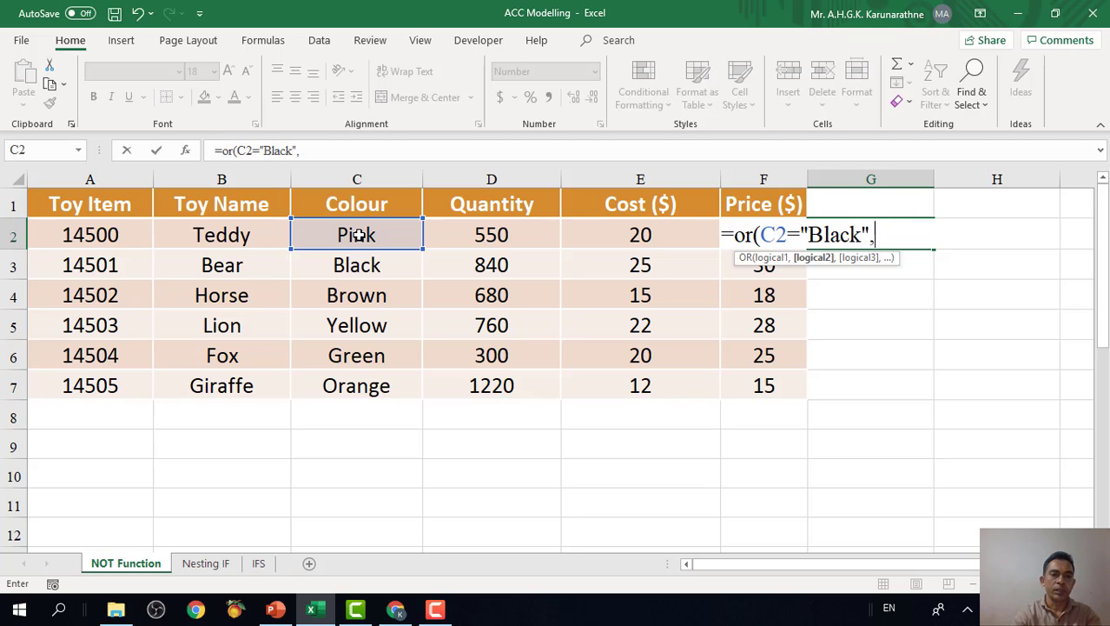
{"action": "left_click", "coordinate": [357, 234]}
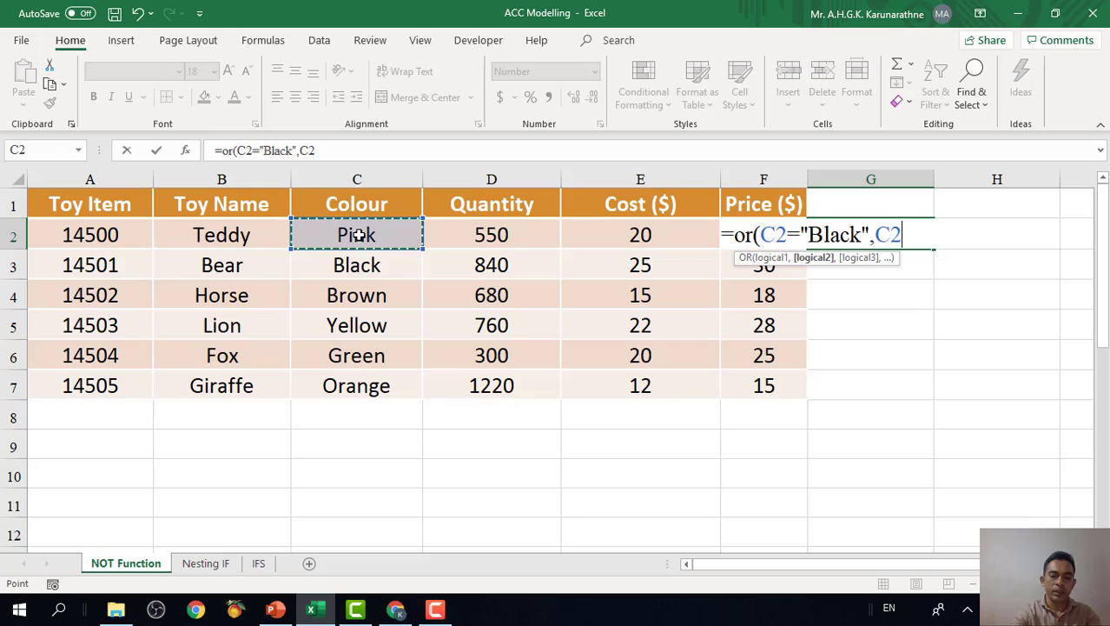
{"action": "type", "text": "="}
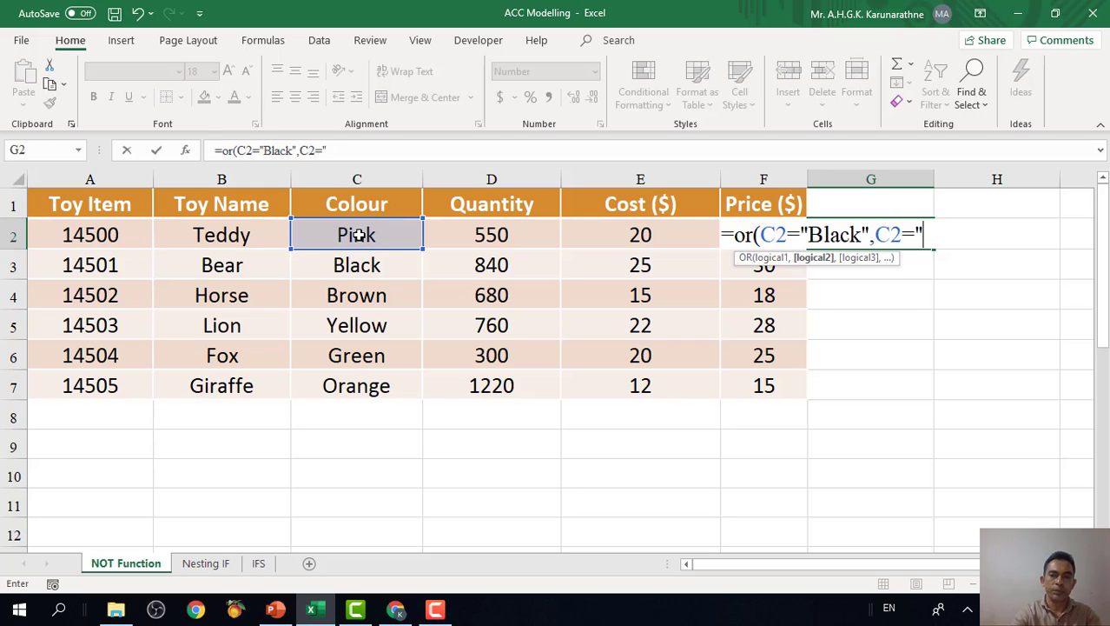
{"action": "type", "text": "\"Green"}
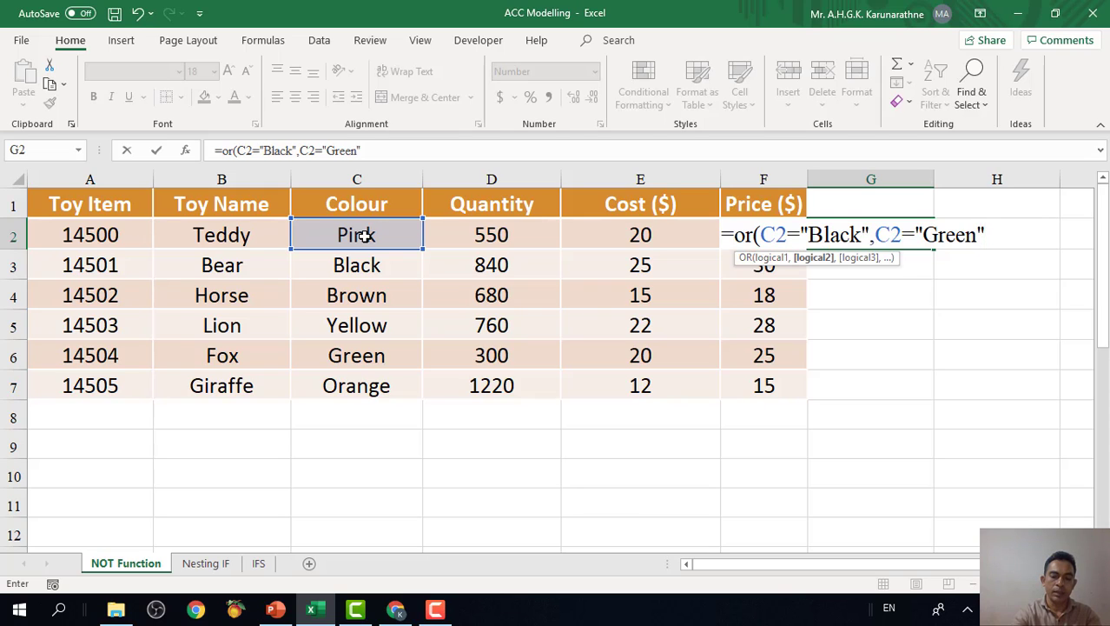
{"action": "type", "text": "\")"}
{"action": "key", "text": "Return"}
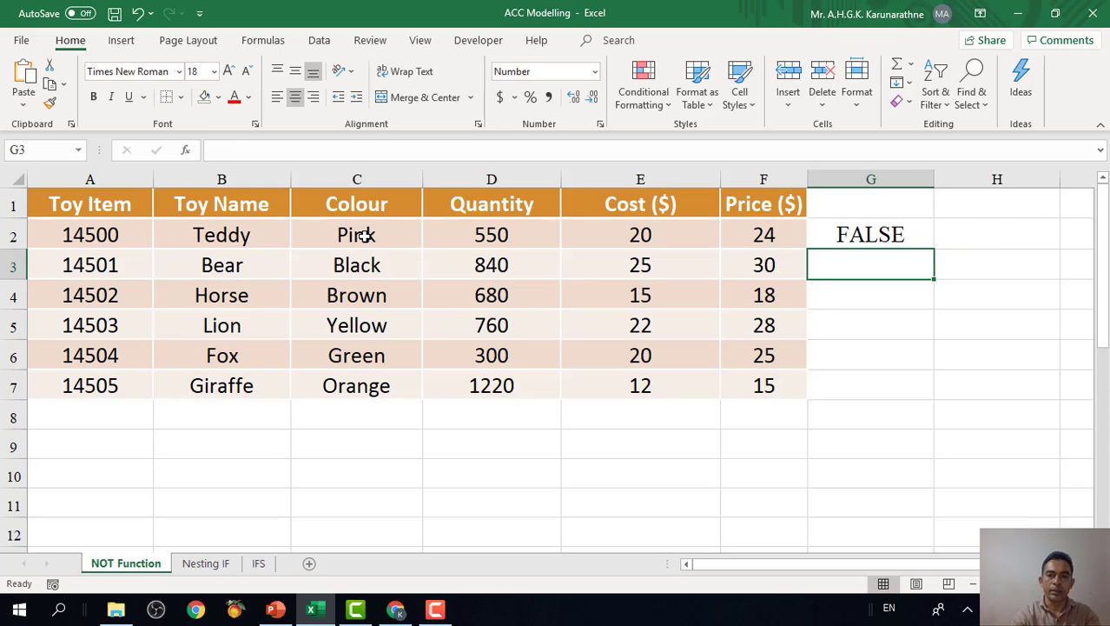
{"action": "left_click", "coordinate": [872, 236]}
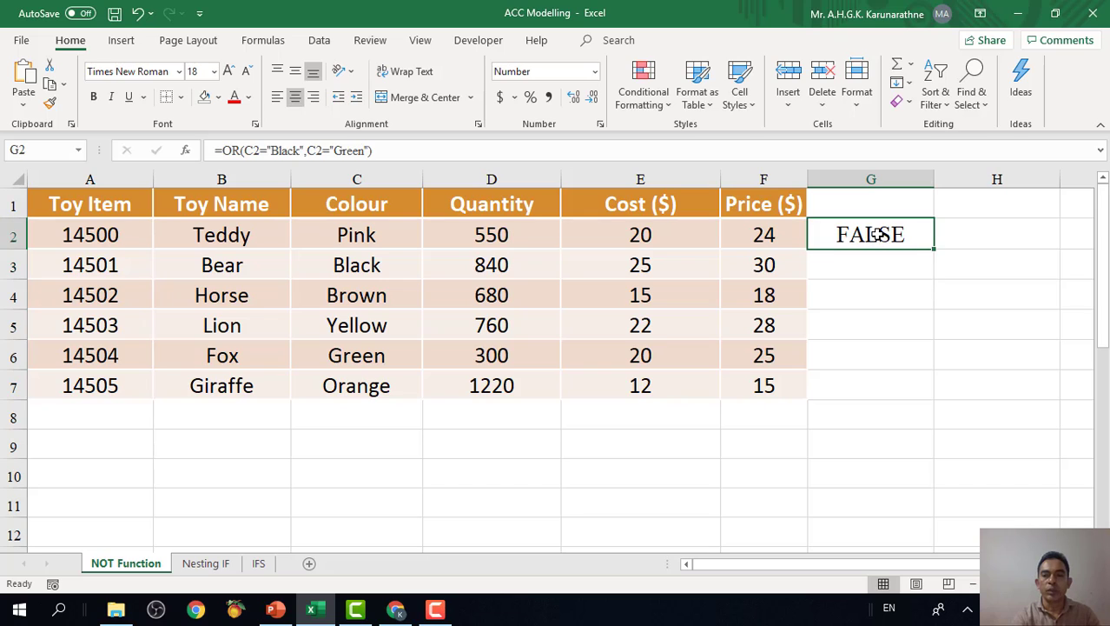
{"action": "left_click_drag", "start_coordinate": [934, 250], "coordinate": [941, 395]}
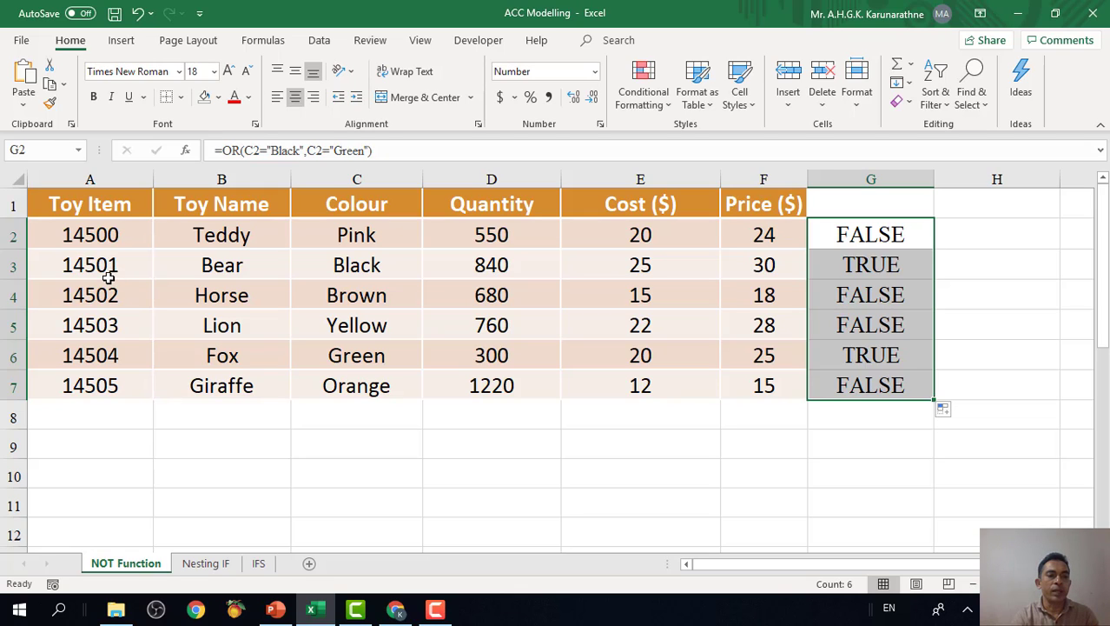
Compare the colours of the Bear and Fox rows with their OR results in column G.
{"action": "left_click", "coordinate": [373, 268]}
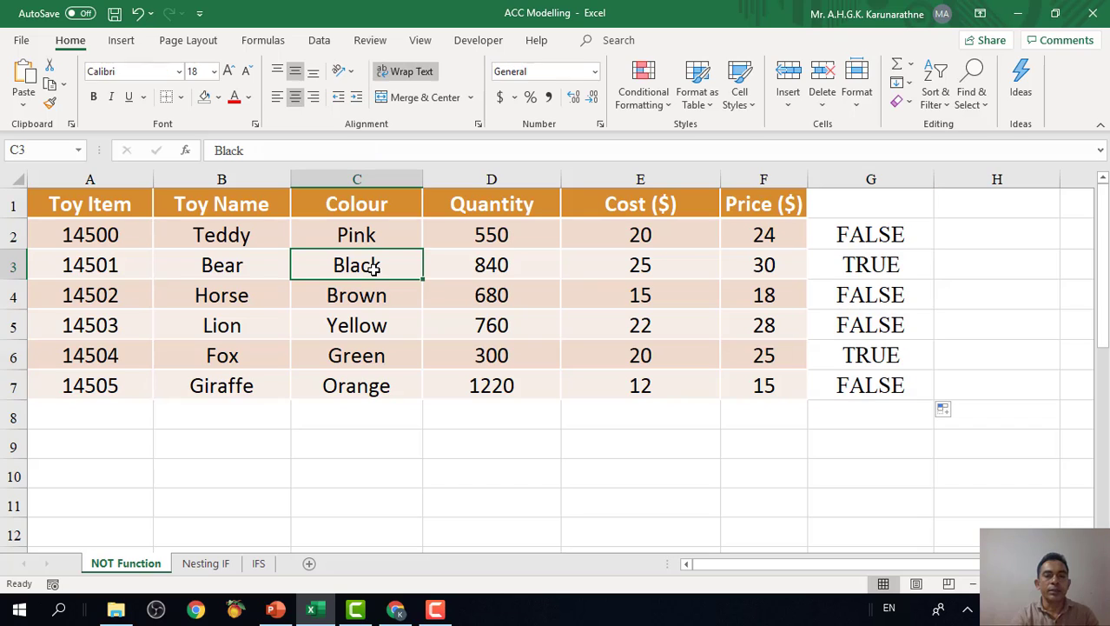
{"action": "left_click", "coordinate": [866, 266]}
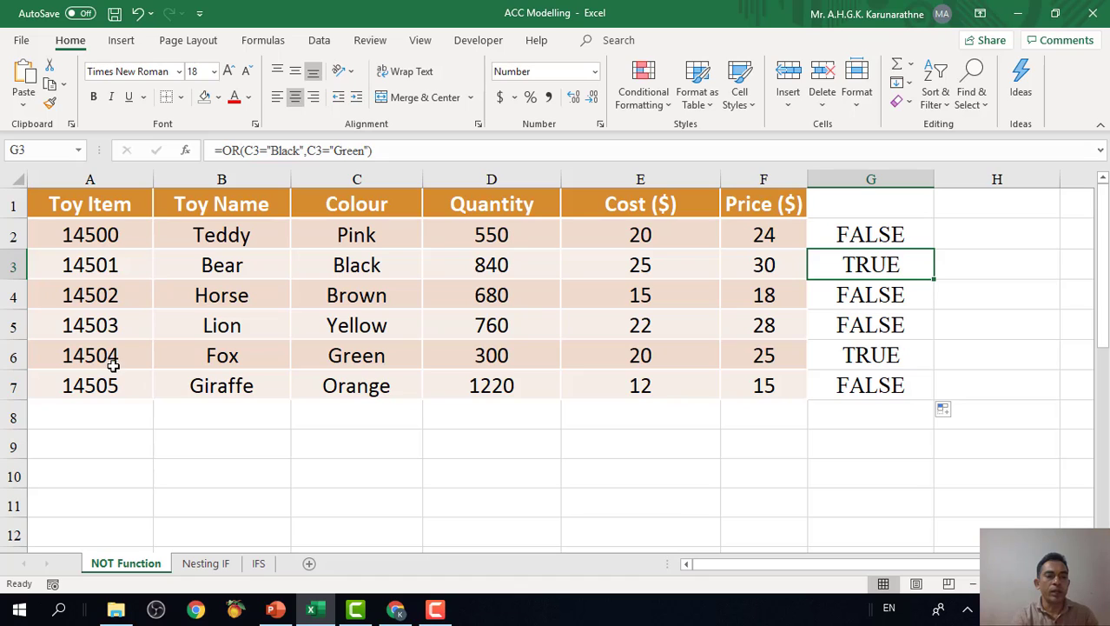
{"action": "left_click", "coordinate": [225, 358]}
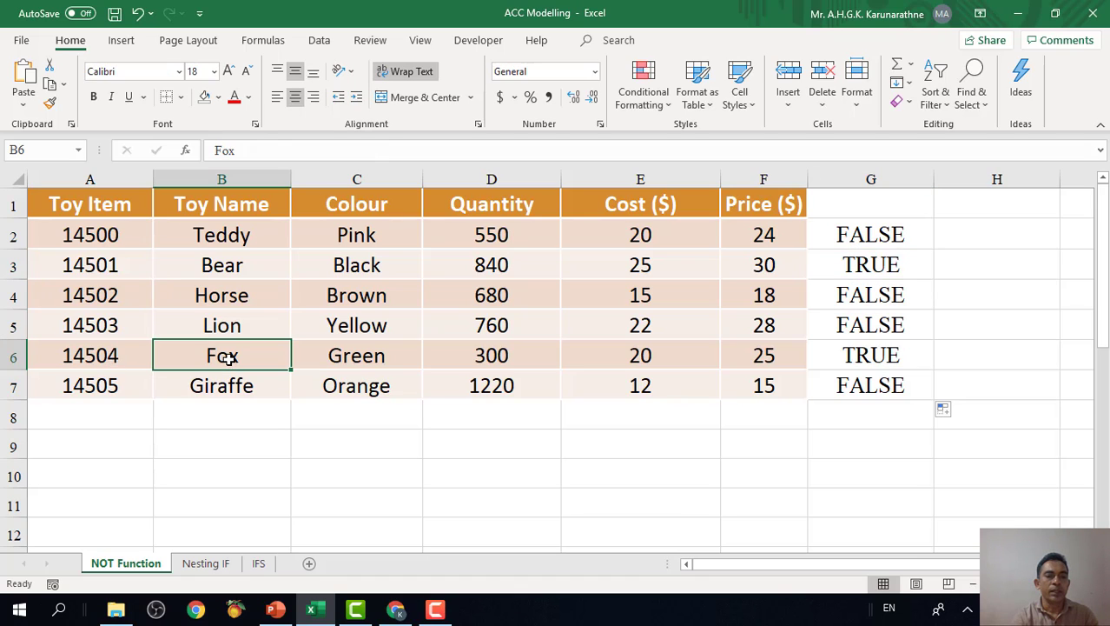
{"action": "left_click", "coordinate": [362, 362]}
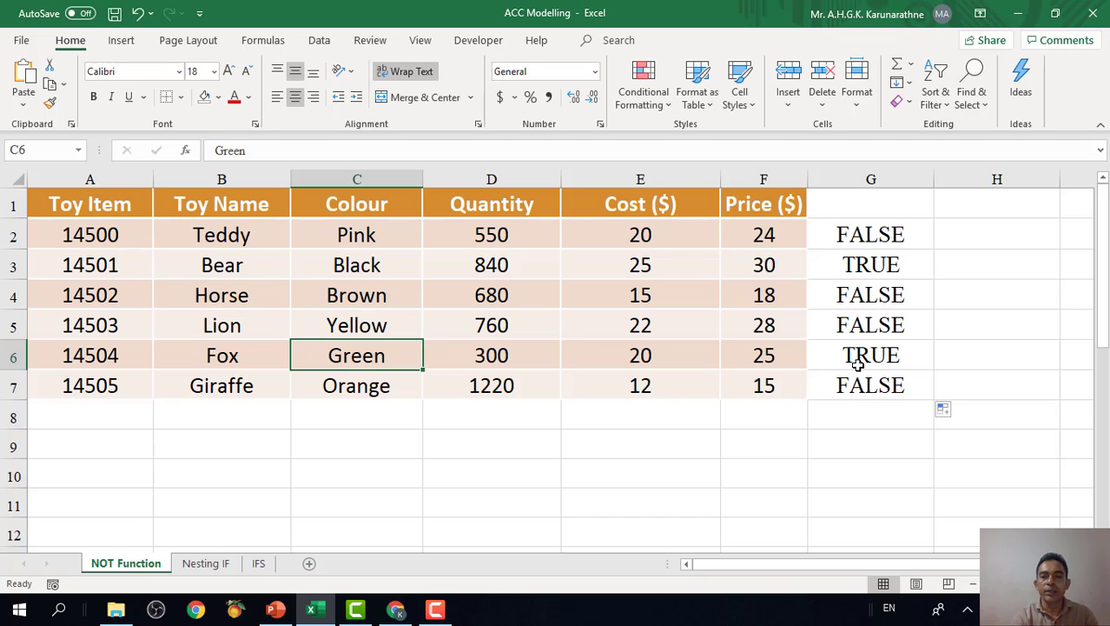
{"action": "left_click", "coordinate": [246, 272]}
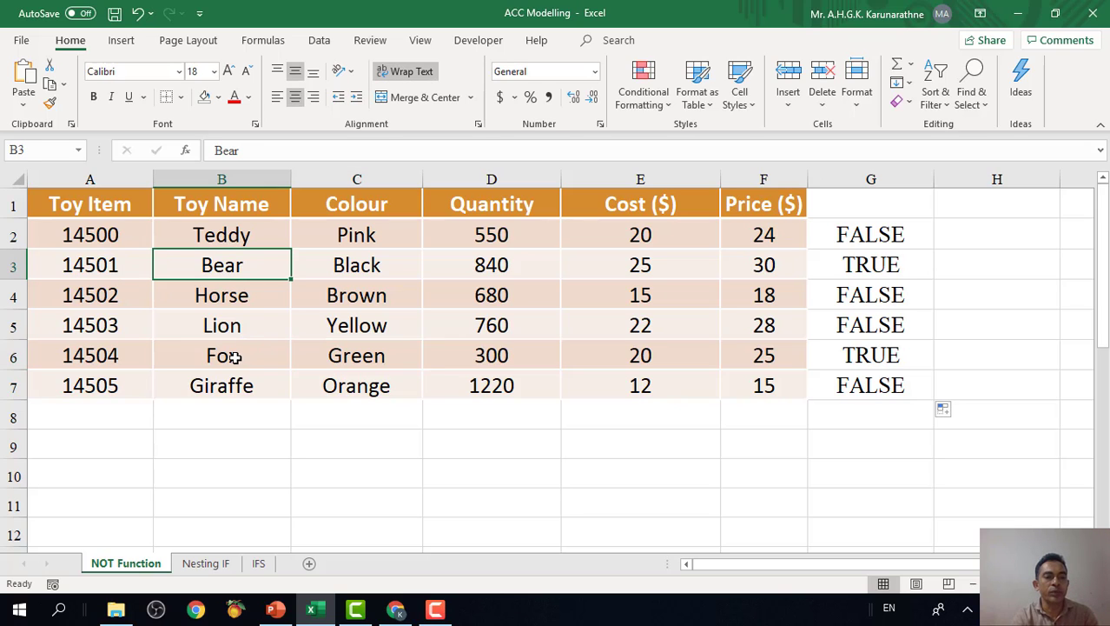
{"action": "left_click", "coordinate": [236, 357]}
{"action": "left_click", "coordinate": [369, 272]}
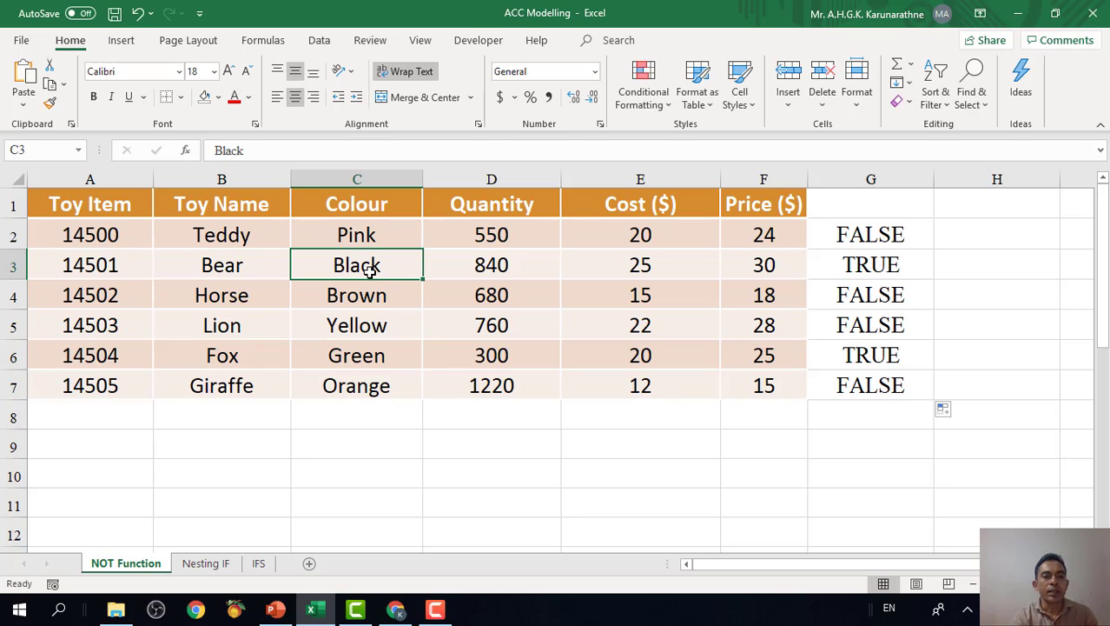
{"action": "left_click", "coordinate": [368, 357]}
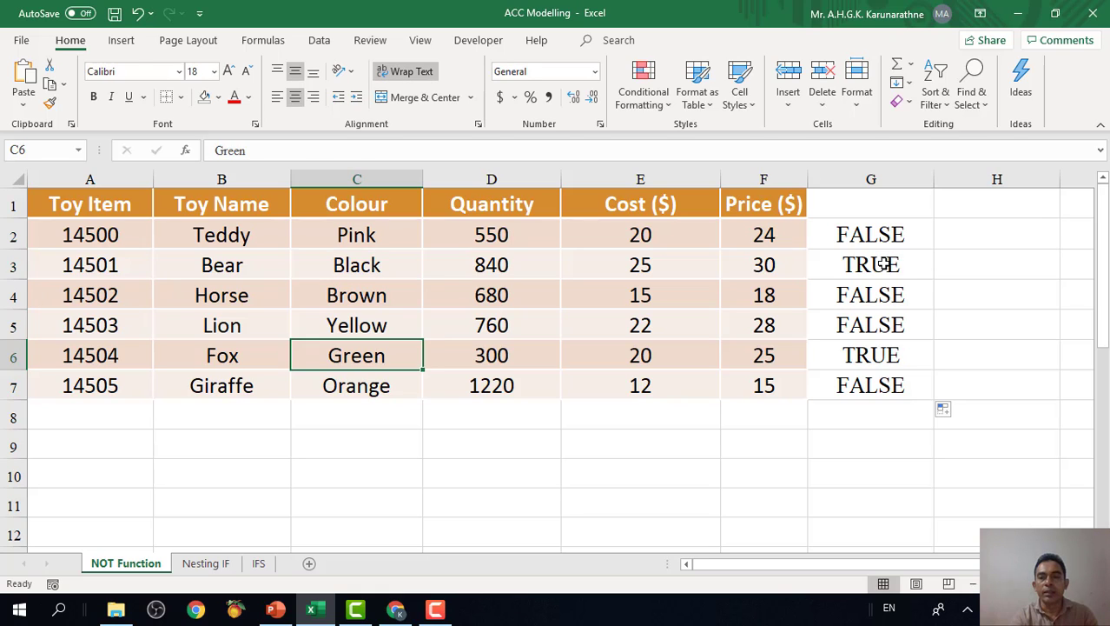
{"action": "left_click", "coordinate": [885, 262]}
{"action": "left_click", "coordinate": [878, 360]}
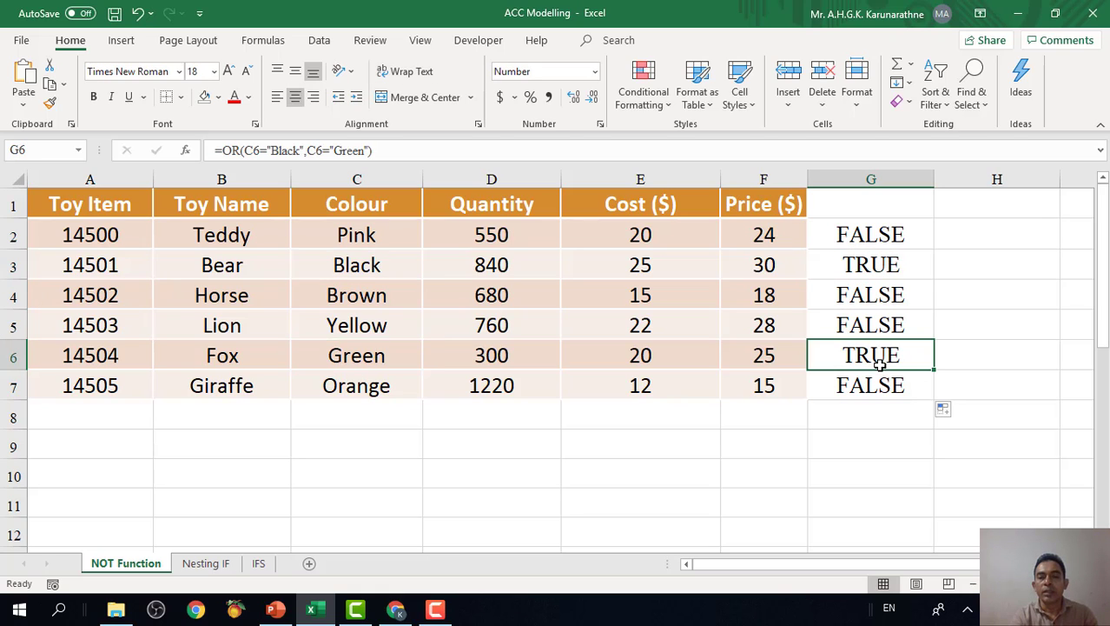
{"action": "left_click", "coordinate": [879, 265]}
{"action": "left_click", "coordinate": [880, 350]}
{"action": "left_click", "coordinate": [880, 264]}
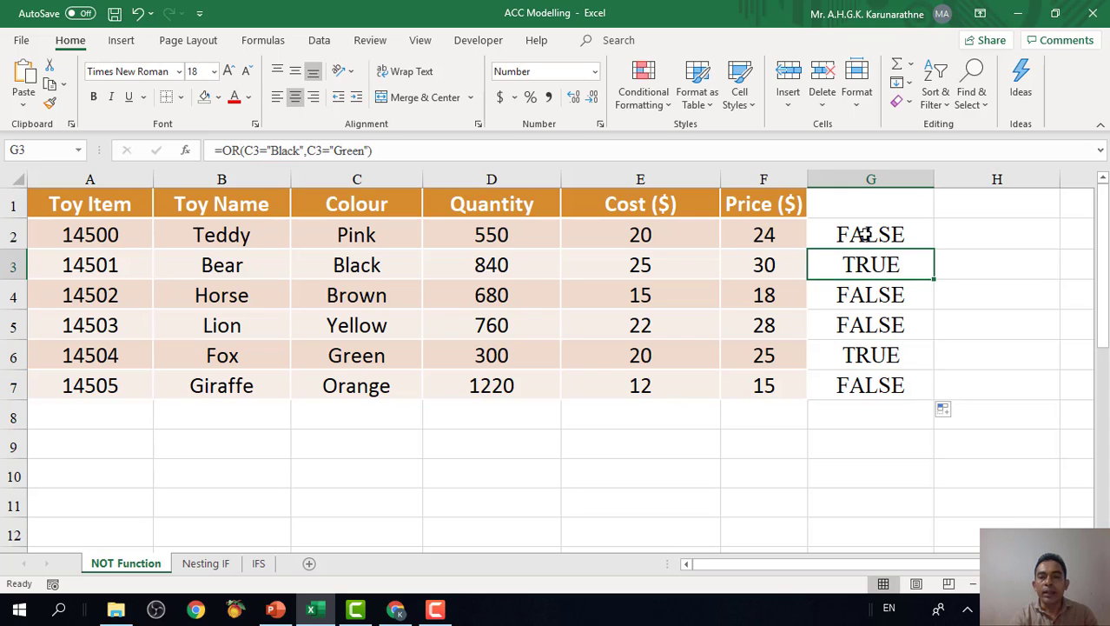
Review the OR results in G2, G4, G5 and G7 for the toys that are neither black nor green.
{"action": "left_click", "coordinate": [858, 237]}
{"action": "left_click", "coordinate": [886, 298]}
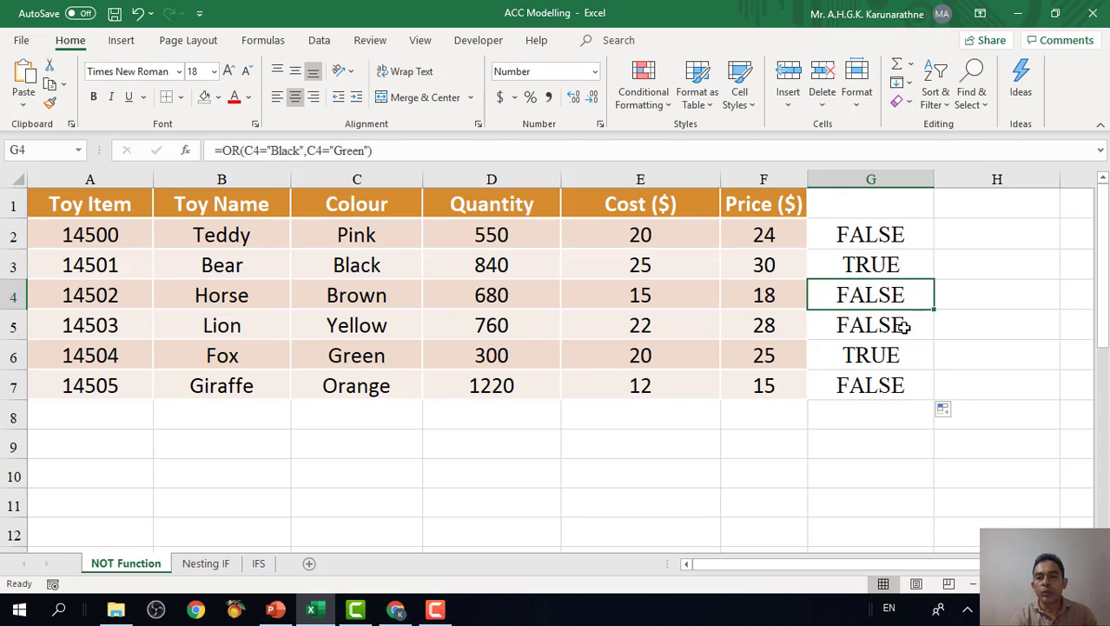
{"action": "left_click", "coordinate": [887, 334]}
{"action": "left_click", "coordinate": [895, 388]}
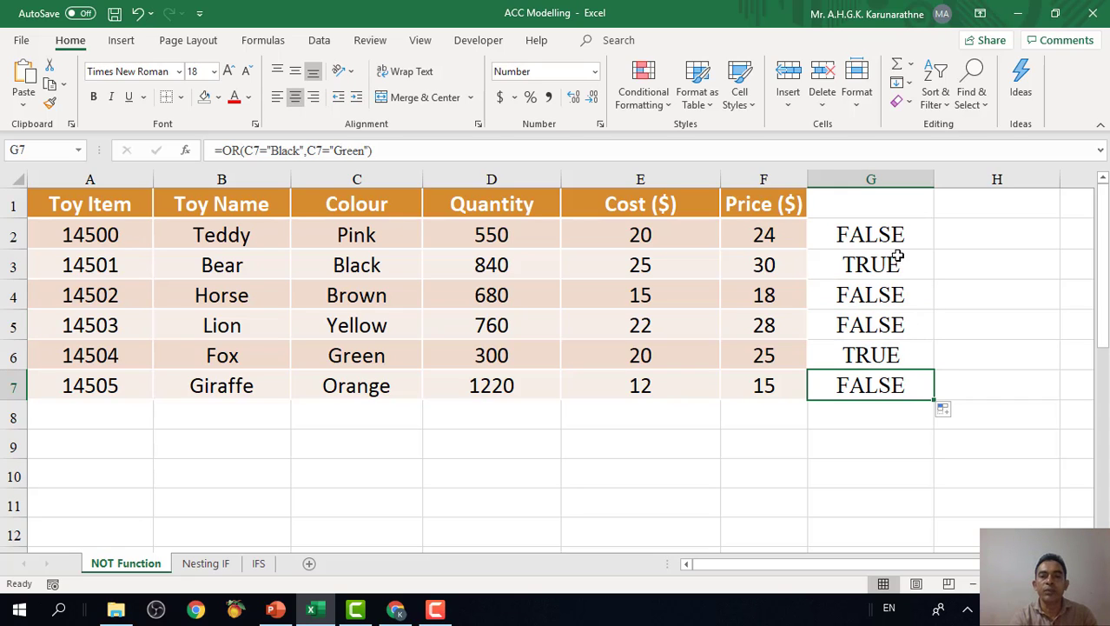
{"action": "left_click", "coordinate": [849, 235]}
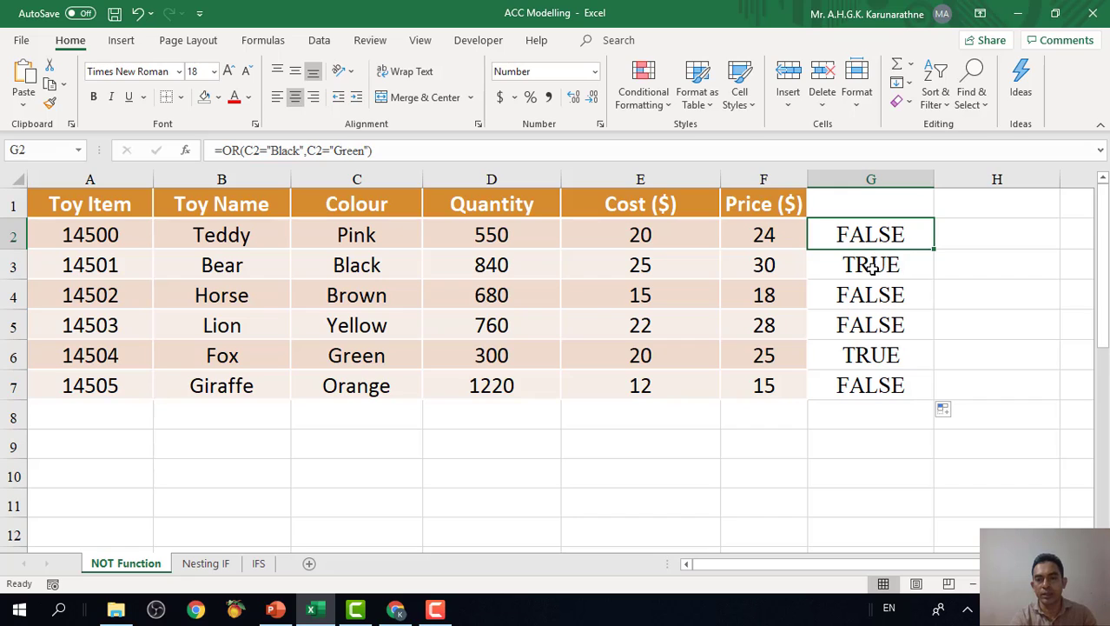
{"action": "left_click", "coordinate": [882, 300]}
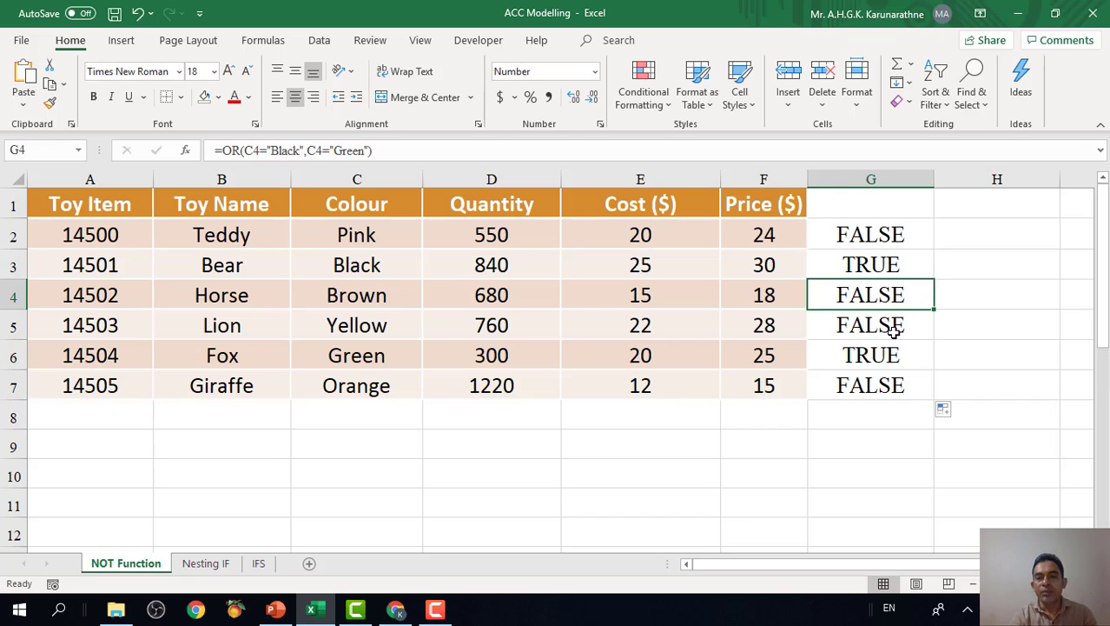
{"action": "left_click", "coordinate": [874, 384]}
{"action": "left_click", "coordinate": [876, 328]}
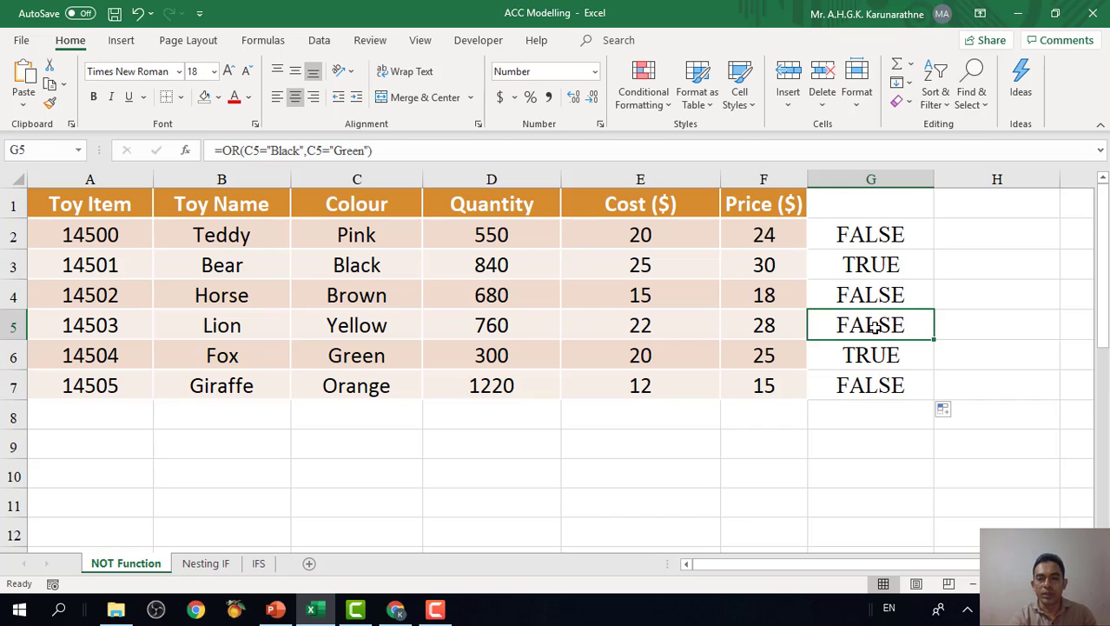
{"action": "left_click", "coordinate": [882, 295]}
{"action": "left_click", "coordinate": [898, 335]}
{"action": "left_click", "coordinate": [898, 386]}
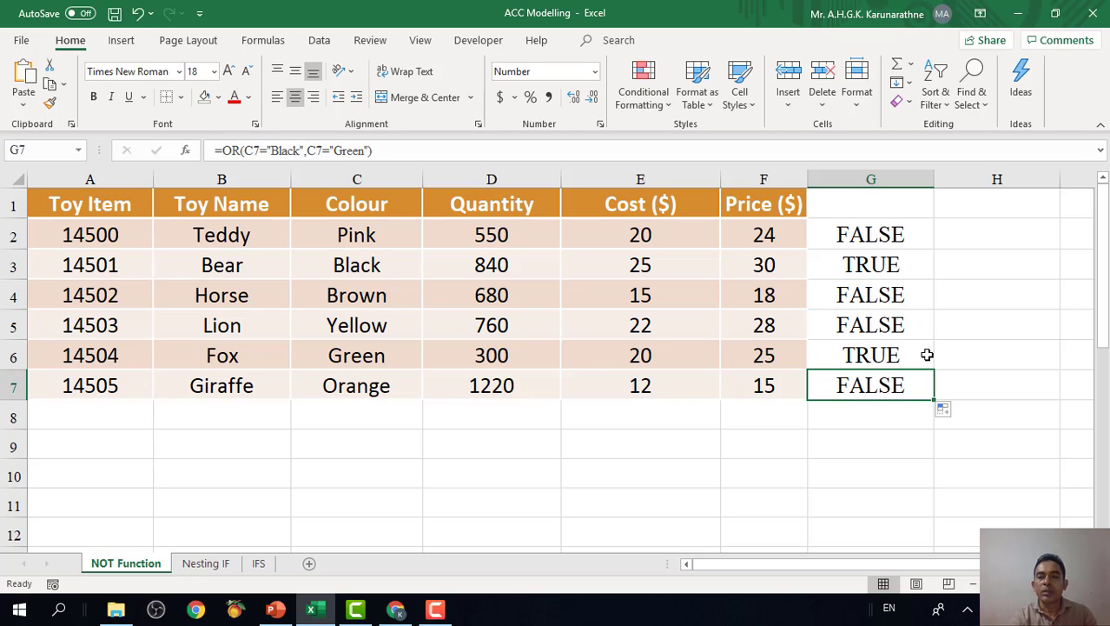
{"action": "left_click", "coordinate": [882, 230]}
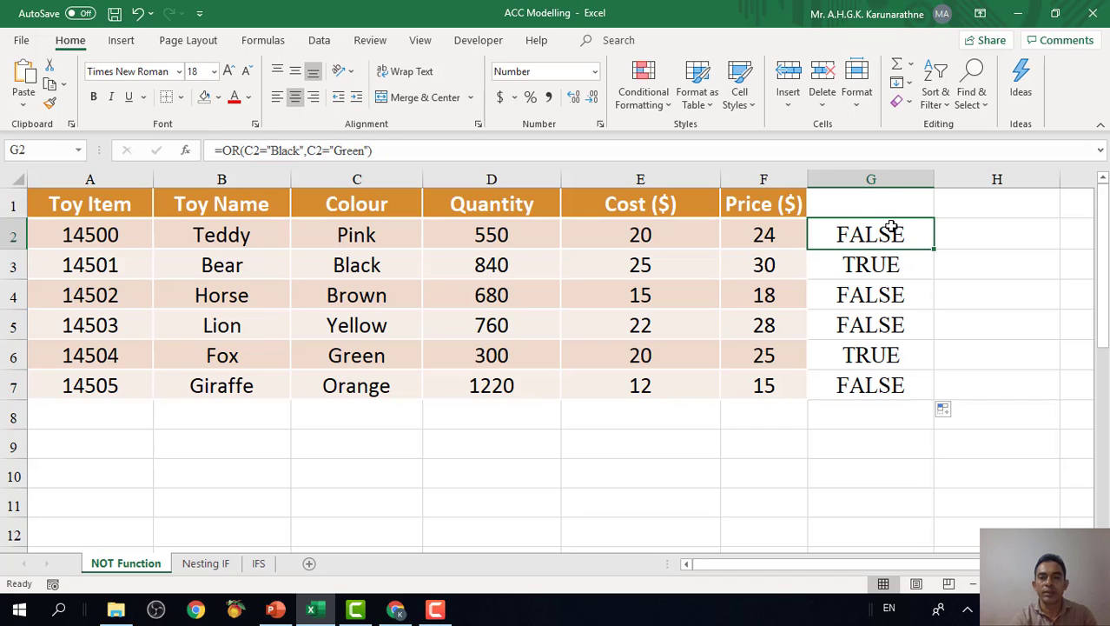
Wrap the OR formula in G2 in NOT as =NOT(OR(C2="Black",C2="Green")) and copy it down through G7.
{"action": "left_click", "coordinate": [883, 354]}
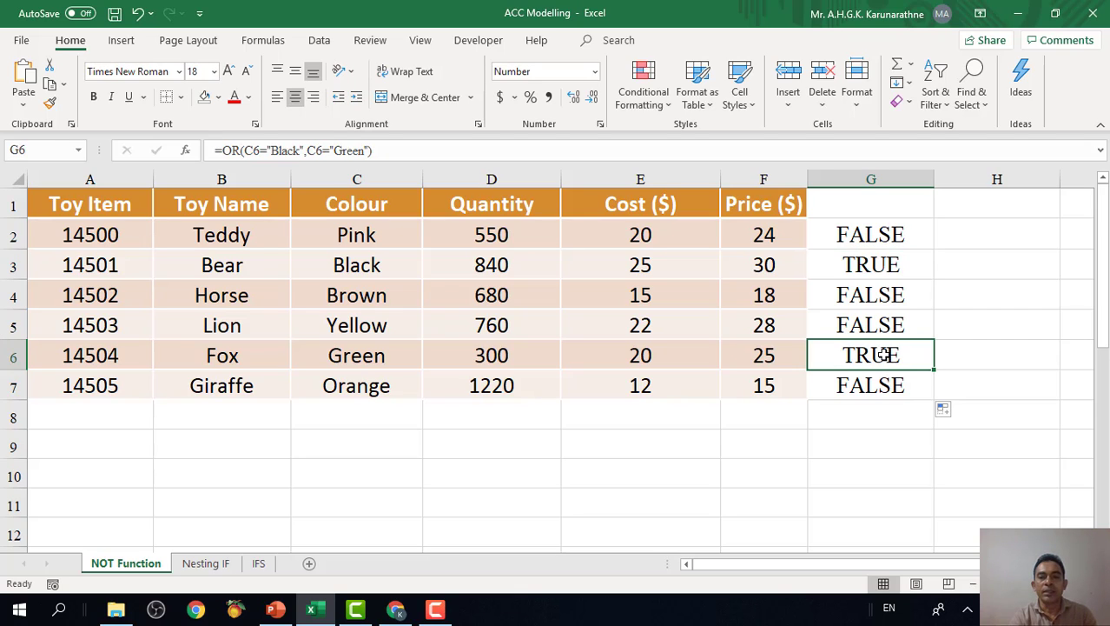
{"action": "left_click", "coordinate": [904, 265]}
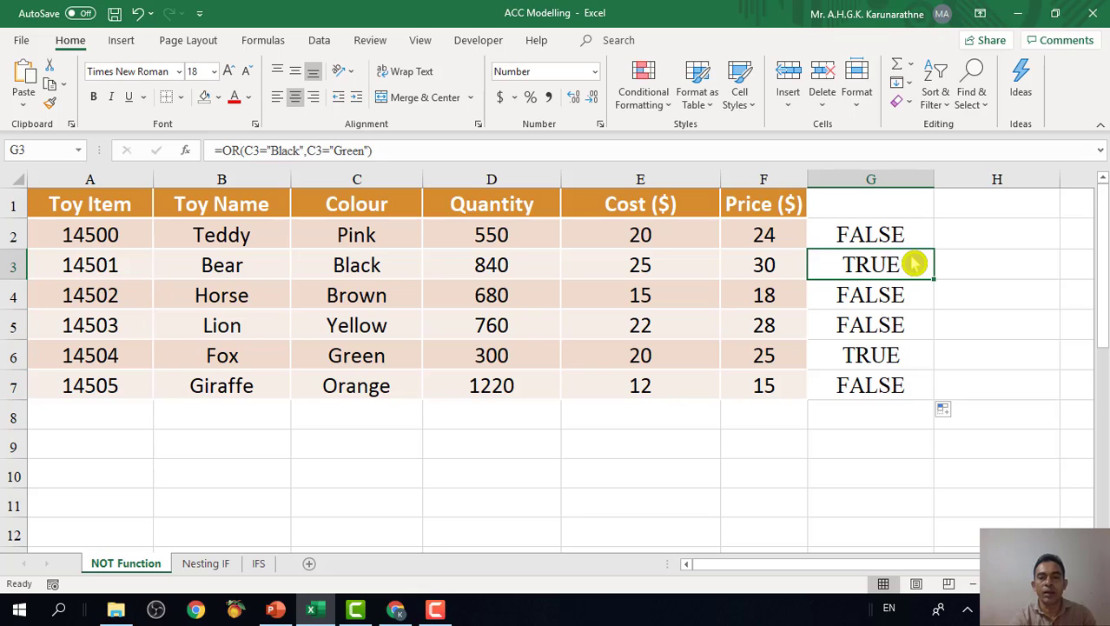
{"action": "left_click", "coordinate": [887, 238]}
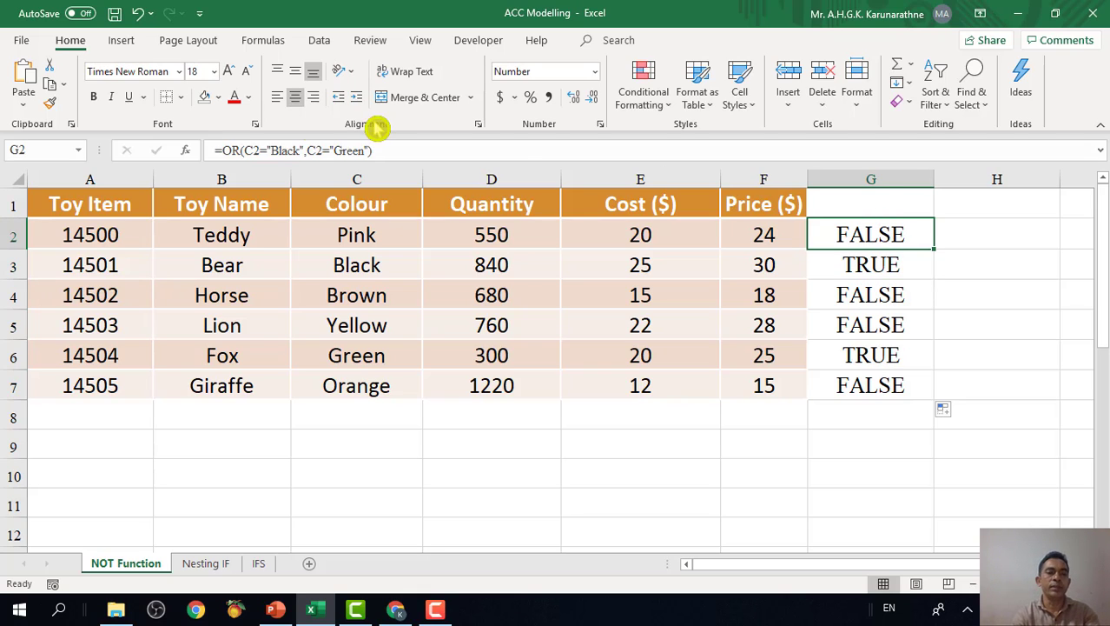
{"action": "left_click", "coordinate": [224, 150]}
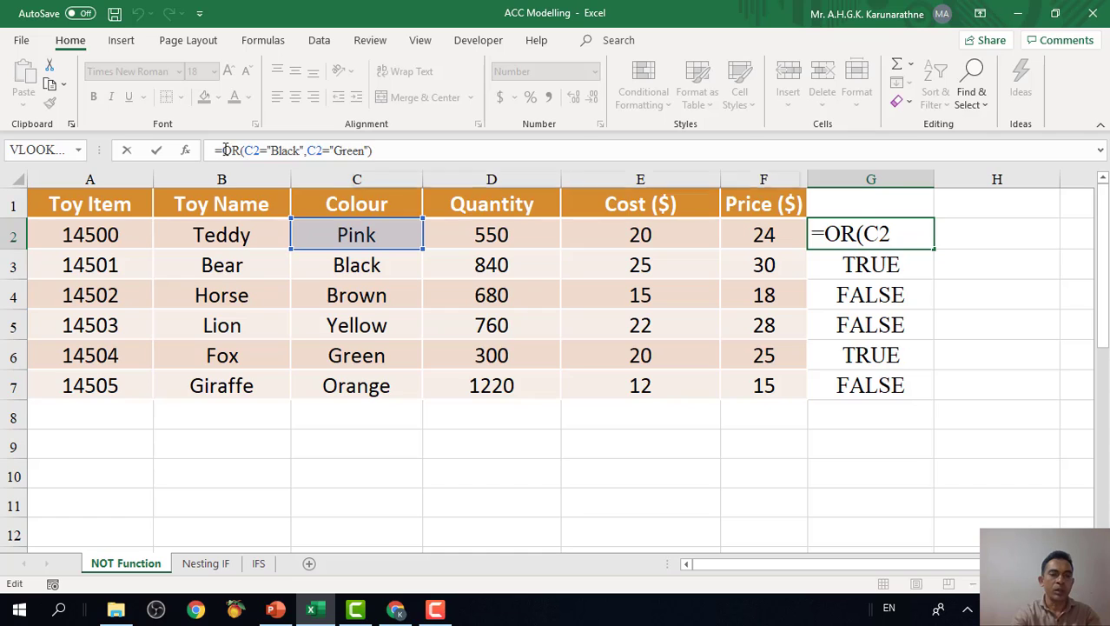
{"action": "type", "text": "not"}
{"action": "key", "text": "BackSpace"}
{"action": "key", "text": "BackSpace"}
{"action": "key", "text": "BackSpace"}
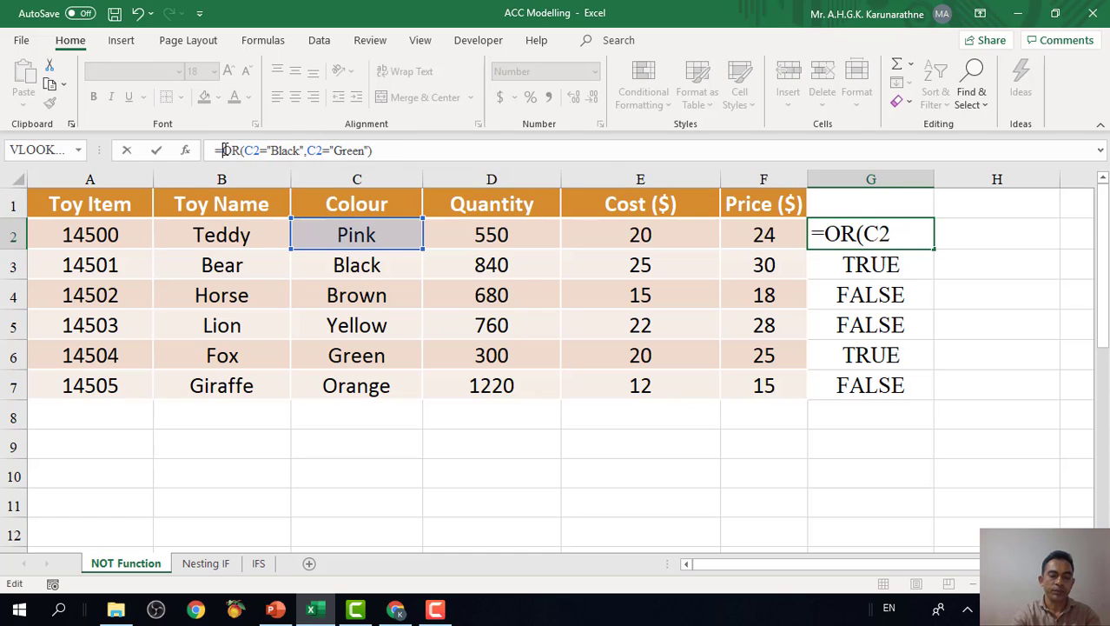
{"action": "type", "text": "N"}
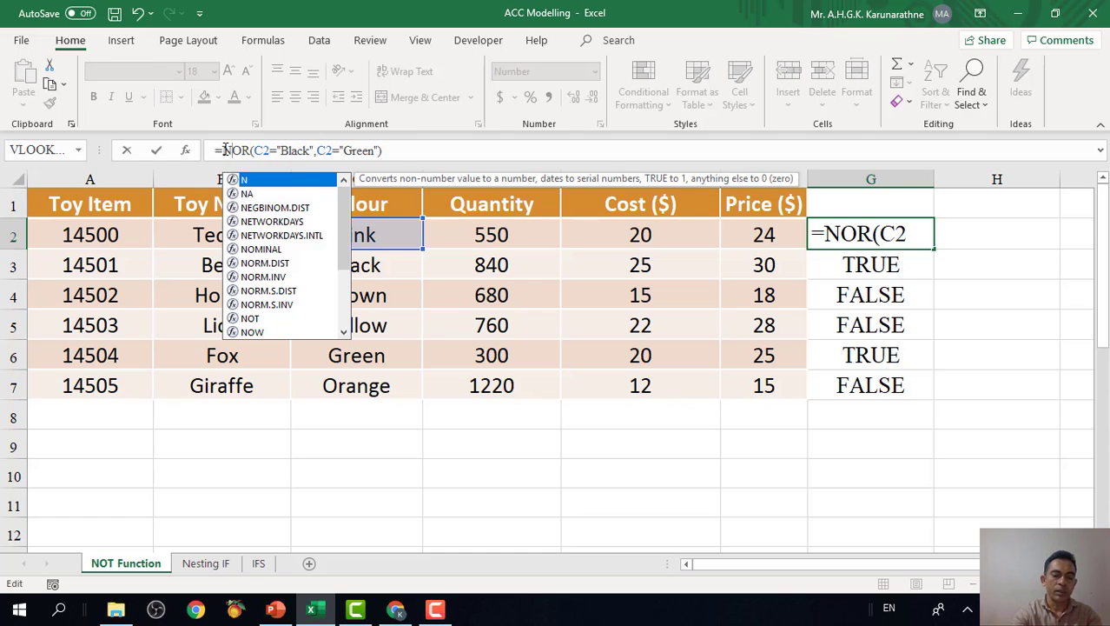
{"action": "type", "text": "OT("}
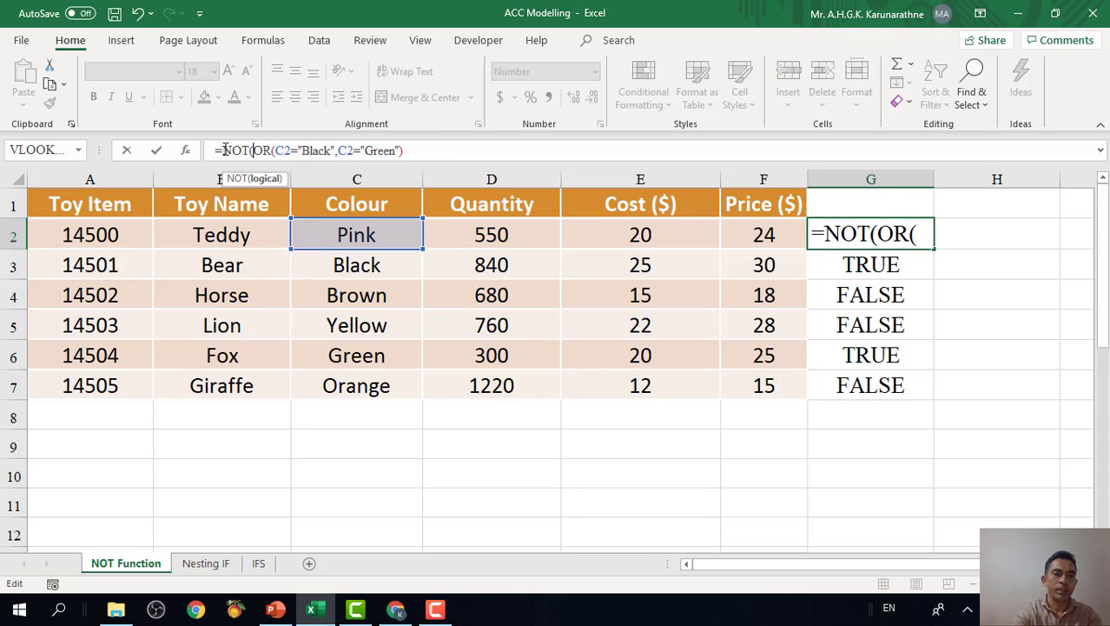
{"action": "left_click", "coordinate": [411, 149]}
{"action": "type", "text": ")"}
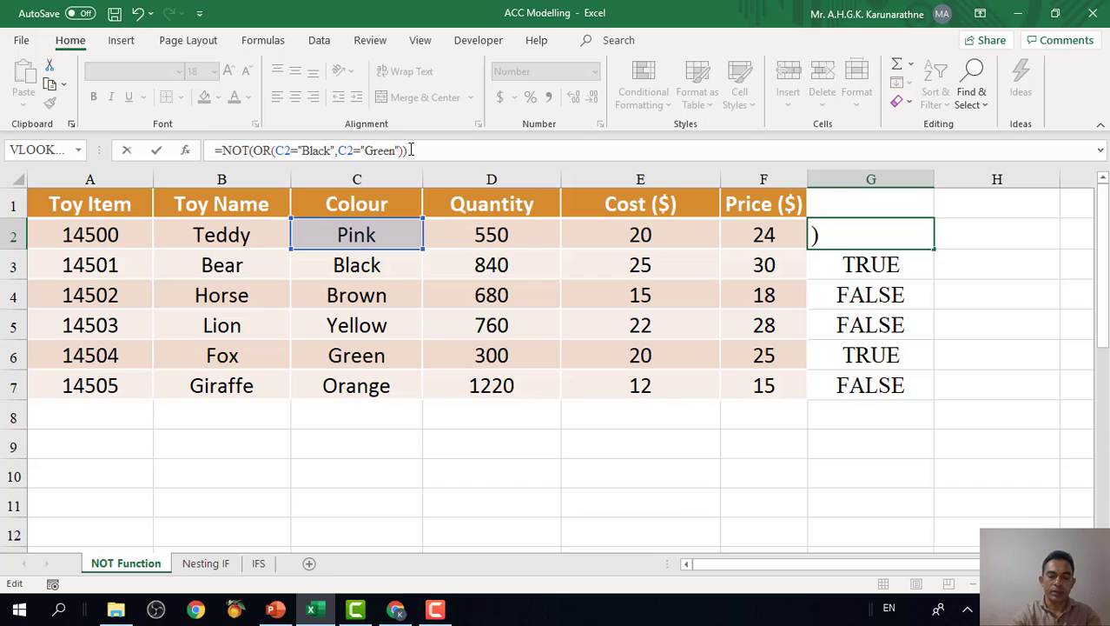
{"action": "key", "text": "Return"}
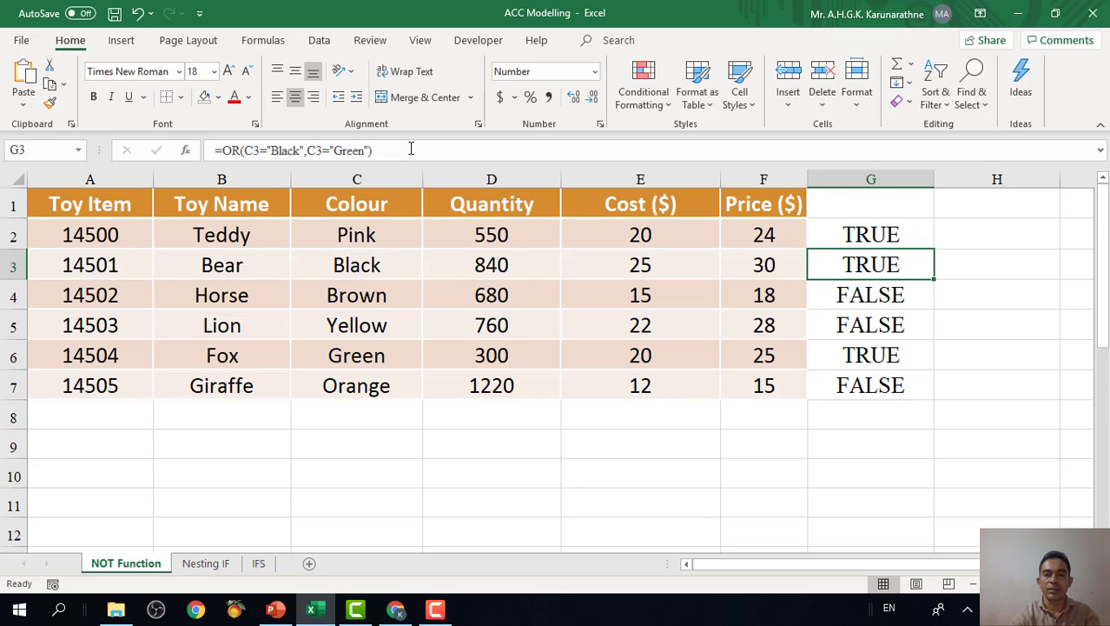
{"action": "left_click", "coordinate": [923, 241]}
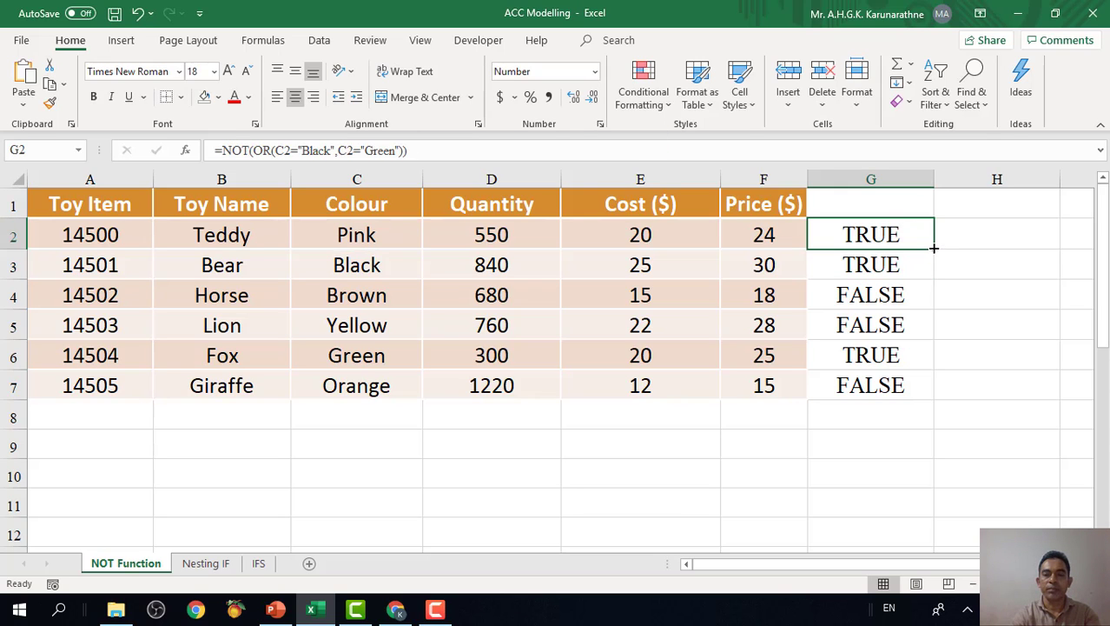
{"action": "left_click_drag", "start_coordinate": [934, 248], "coordinate": [937, 397]}
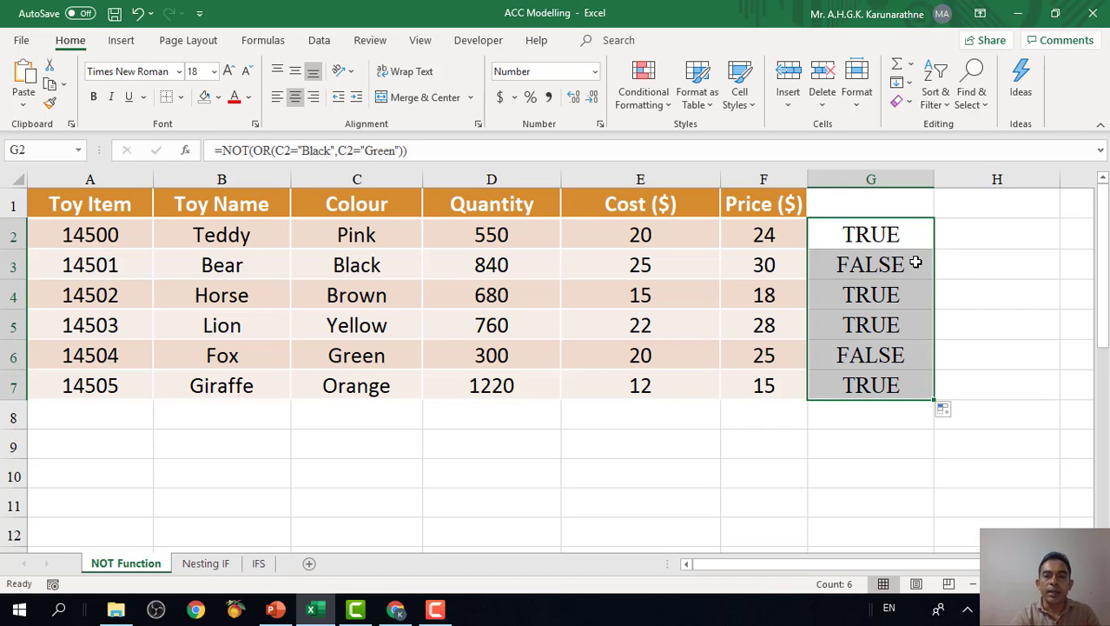
Review the NOT results in column G against the toy rows, checking the entries in the Price column.
{"action": "left_click", "coordinate": [887, 244]}
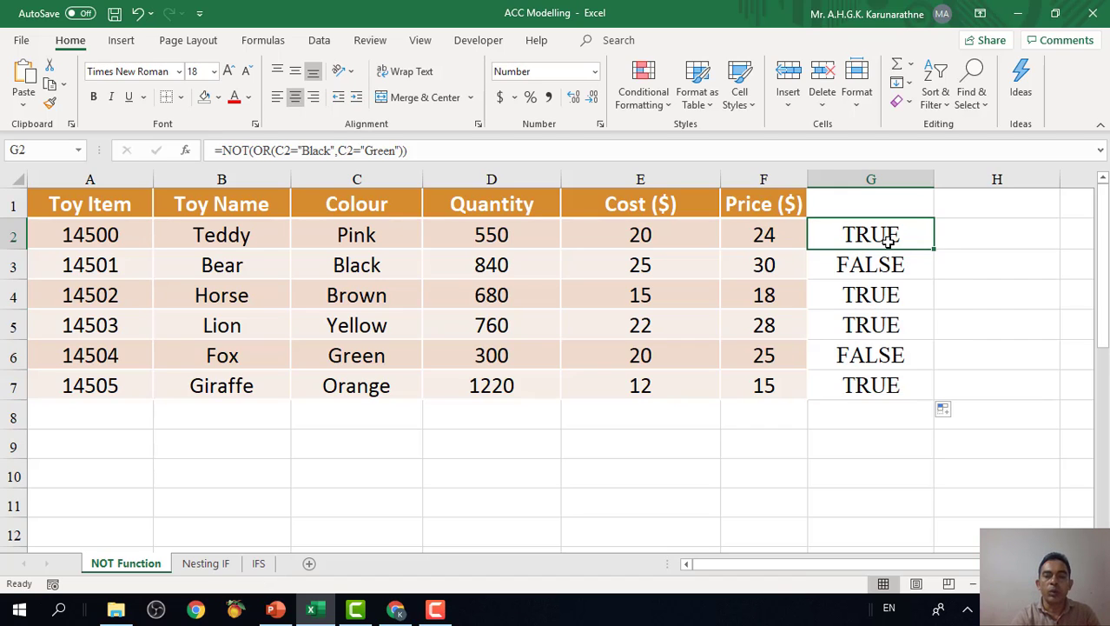
{"action": "left_click", "coordinate": [727, 236]}
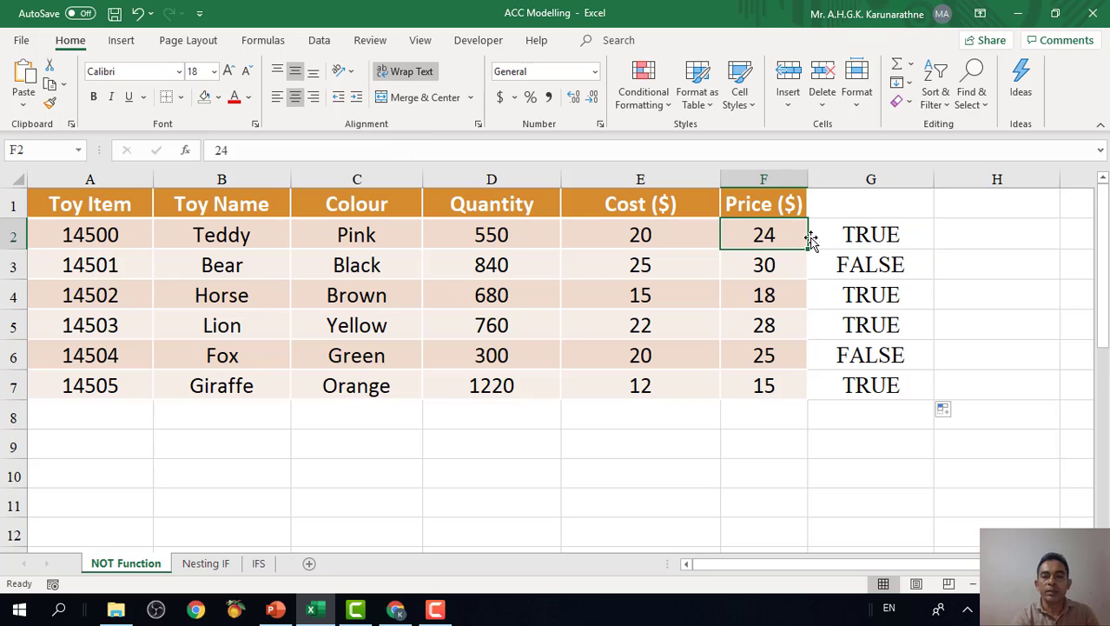
{"action": "left_click", "coordinate": [867, 237]}
{"action": "left_click", "coordinate": [773, 238]}
{"action": "left_click", "coordinate": [793, 295]}
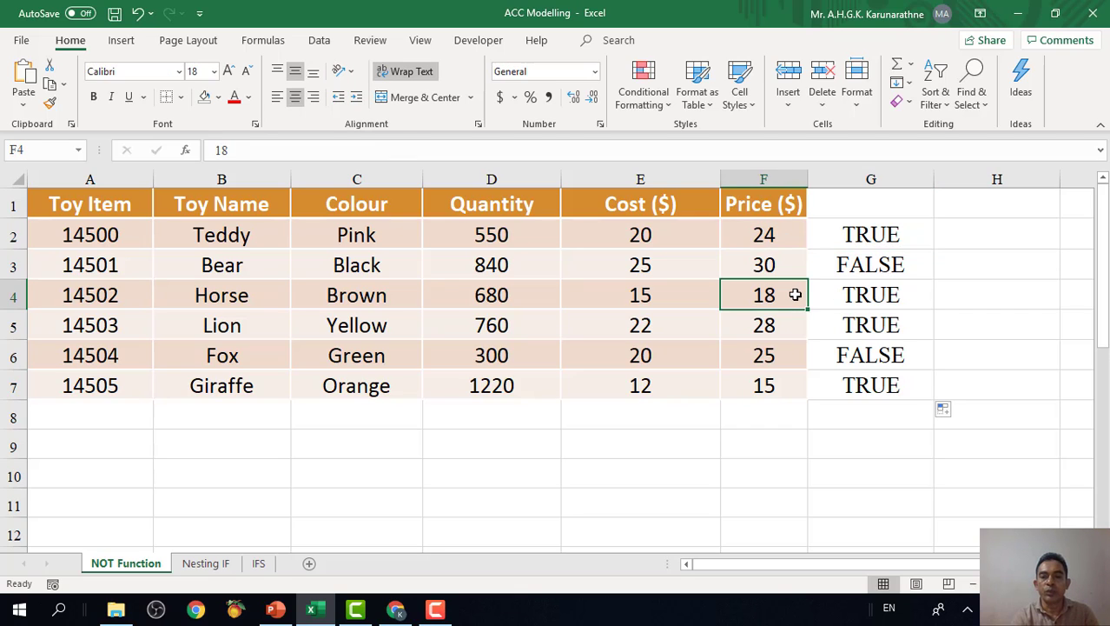
{"action": "left_click", "coordinate": [768, 357]}
{"action": "left_click", "coordinate": [765, 388]}
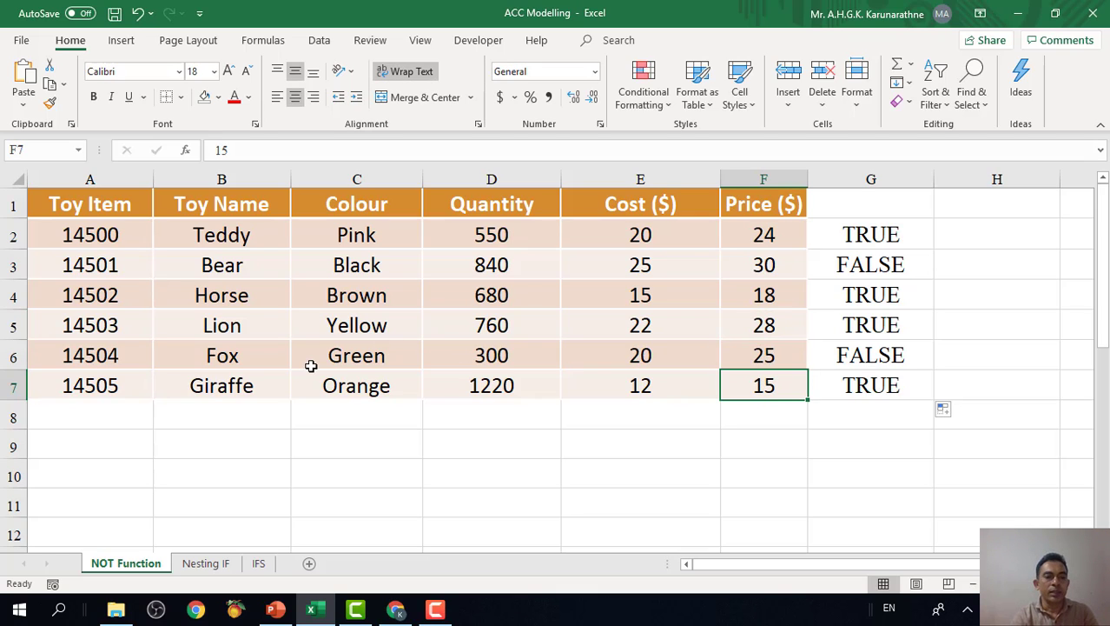
Compare the colours of the Fox and Bear rows with their NOT results in G6 and G3.
{"action": "left_click", "coordinate": [224, 358]}
{"action": "left_click", "coordinate": [367, 356]}
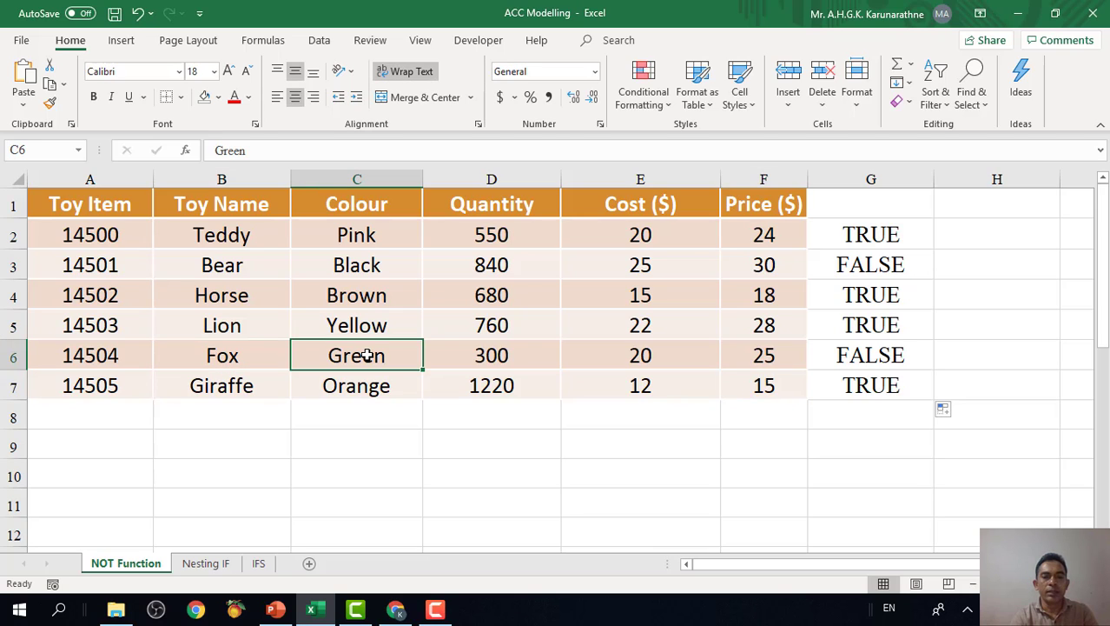
{"action": "left_click", "coordinate": [236, 360]}
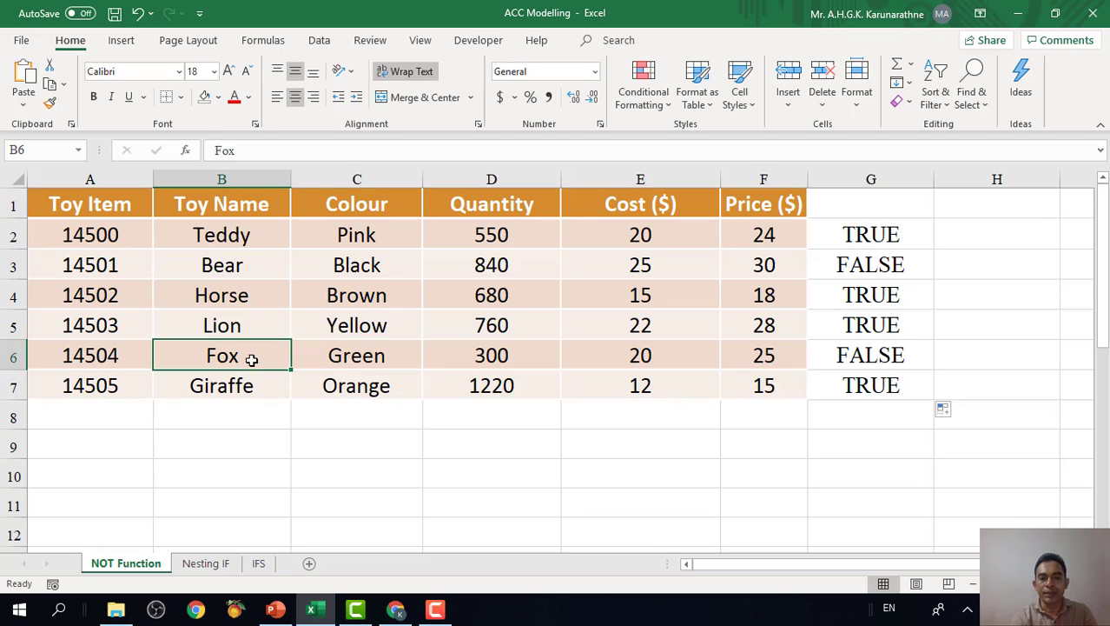
{"action": "left_click", "coordinate": [865, 355]}
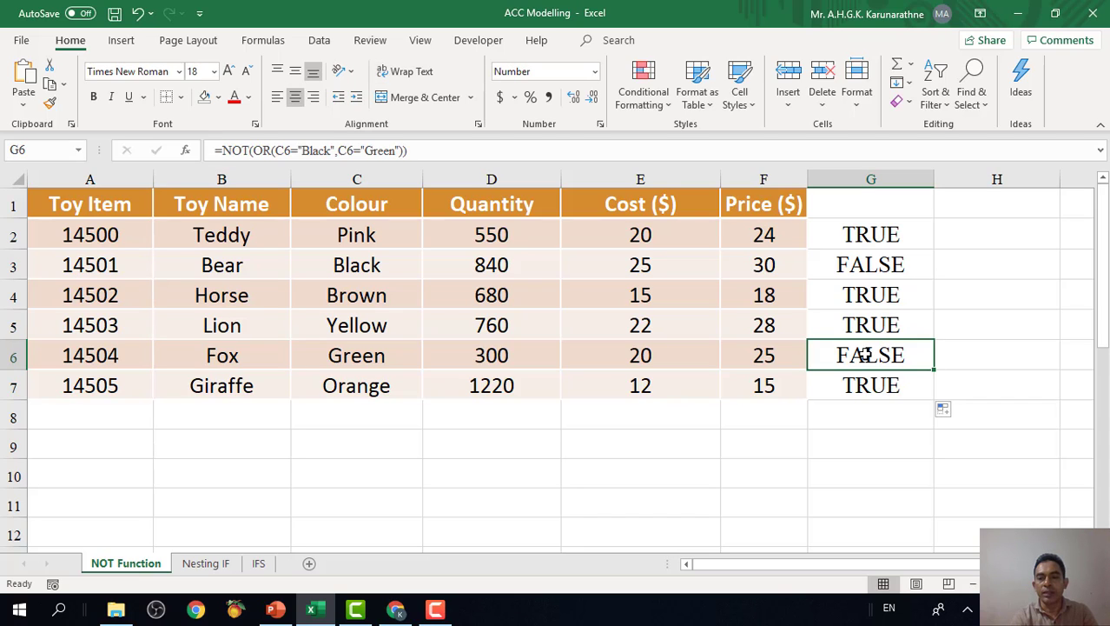
{"action": "left_click", "coordinate": [221, 270]}
{"action": "left_click", "coordinate": [374, 266]}
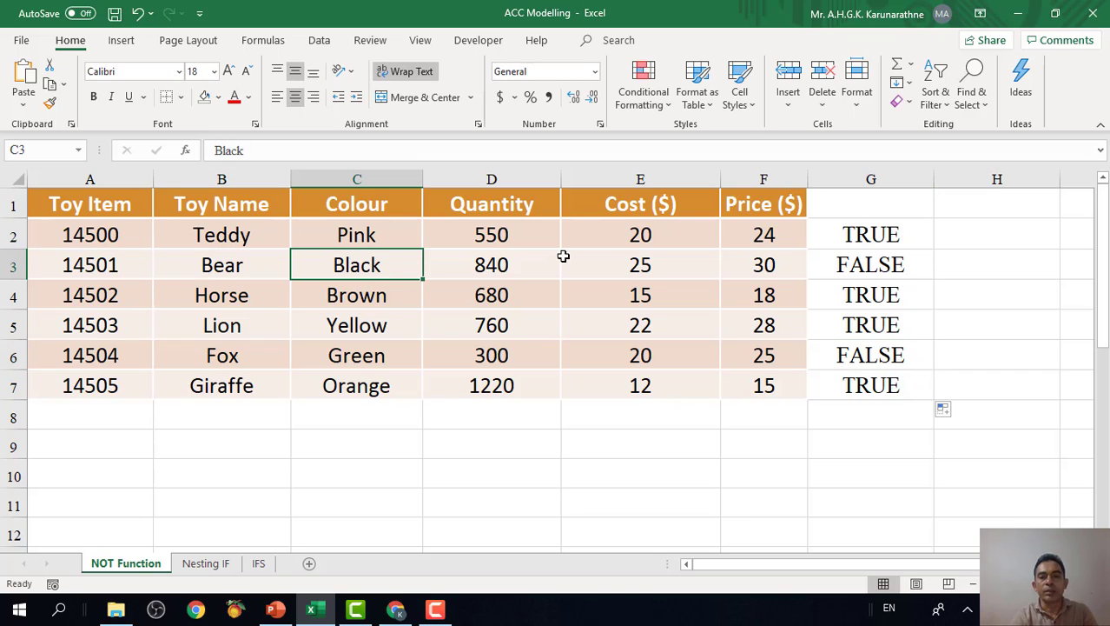
{"action": "left_click", "coordinate": [889, 265]}
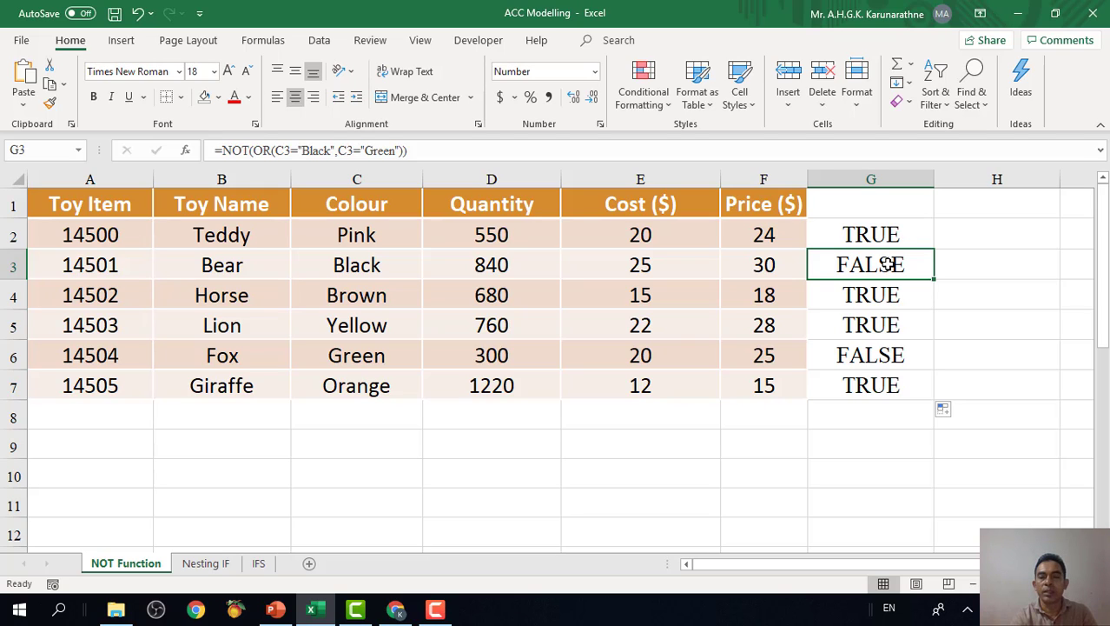
Wrap the NOT formula in G2 in IF as =IF(NOT(OR(C2="Black",C2="Green")),"YES","NO").
{"action": "left_click", "coordinate": [897, 241]}
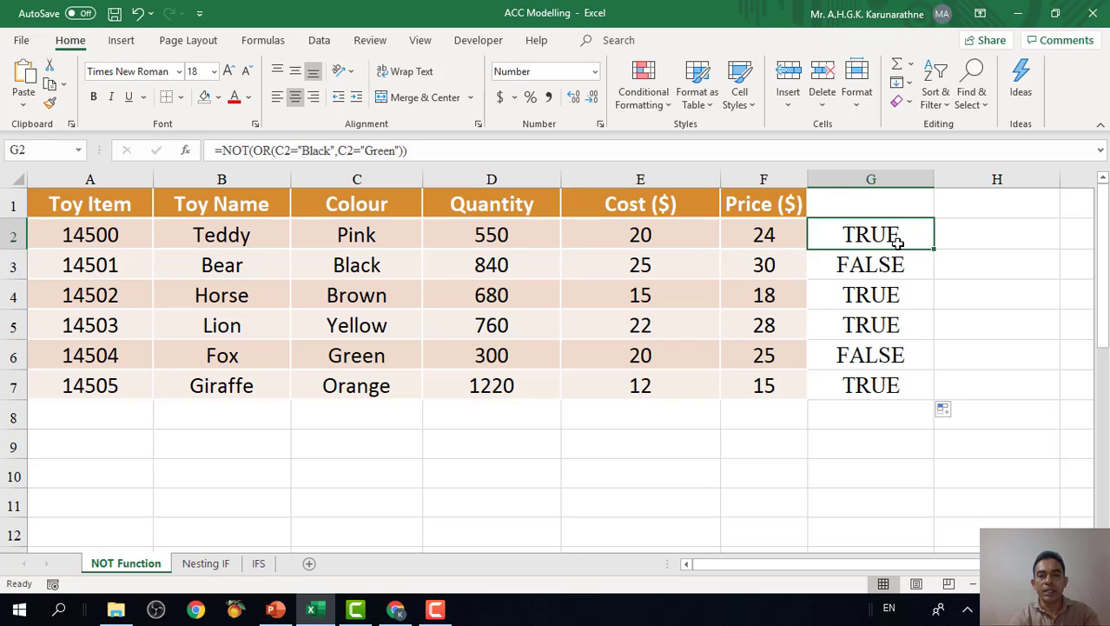
{"action": "left_click", "coordinate": [223, 152]}
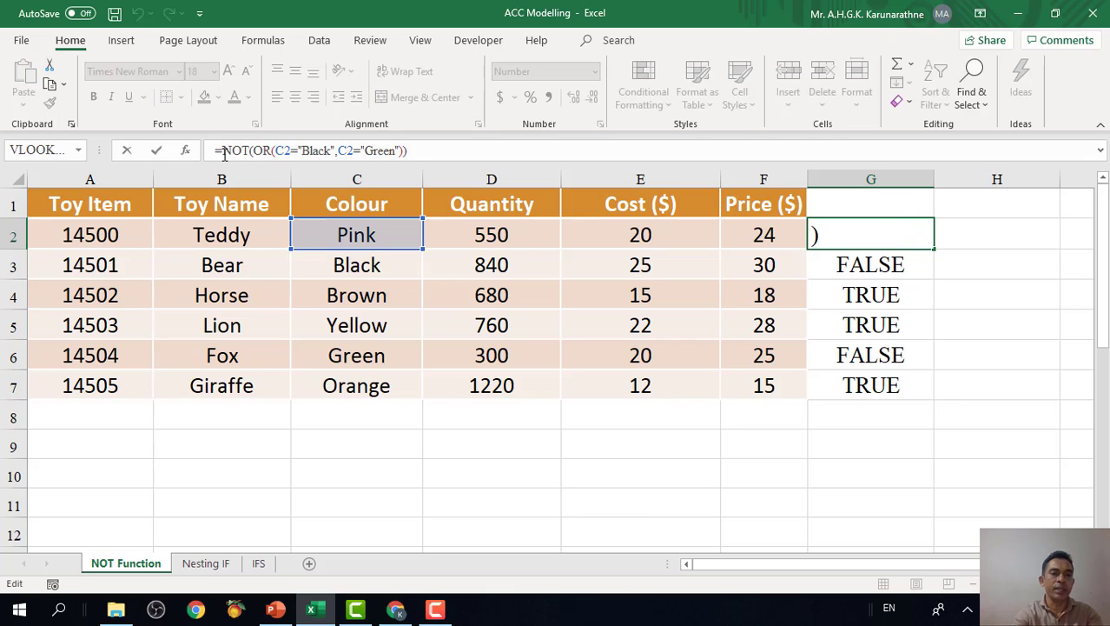
{"action": "type", "text": "if"}
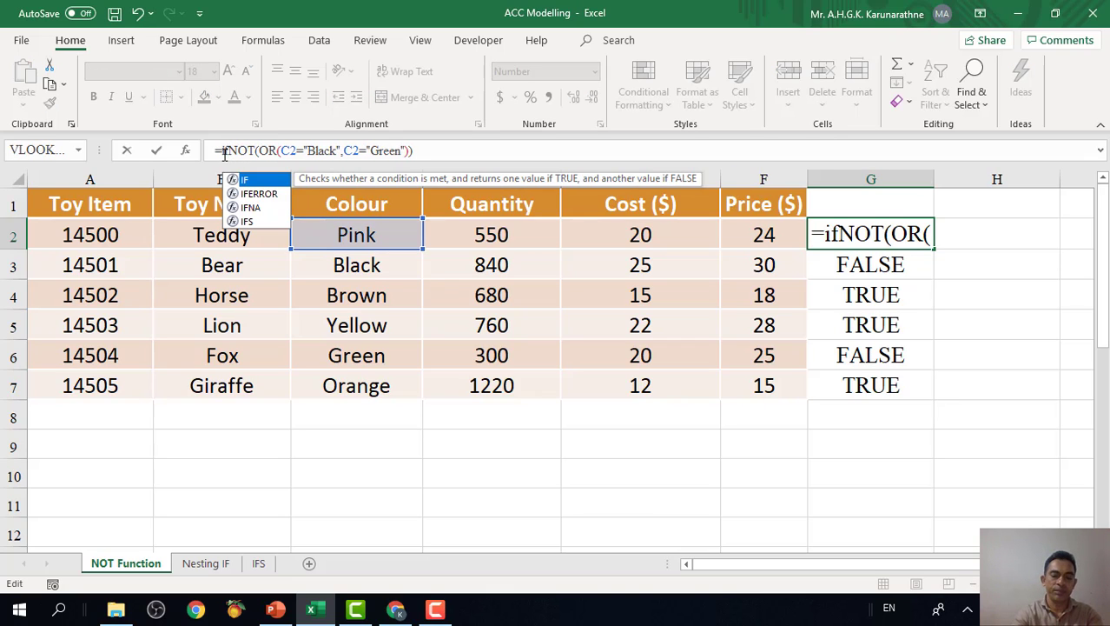
{"action": "type", "text": "("}
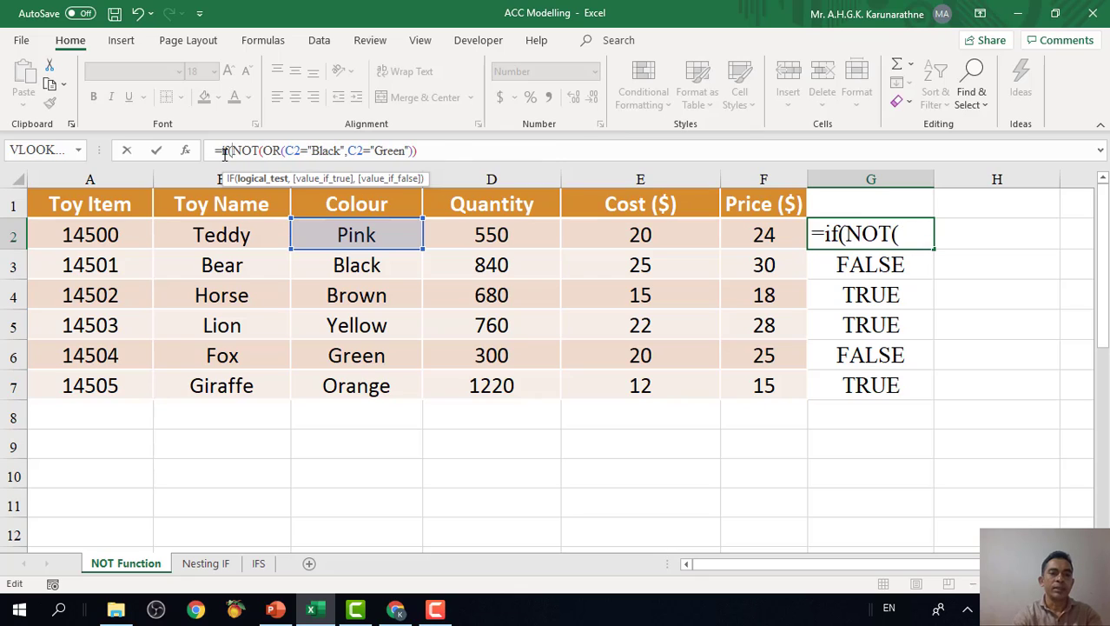
{"action": "left_click", "coordinate": [420, 151]}
{"action": "type", "text": ","}
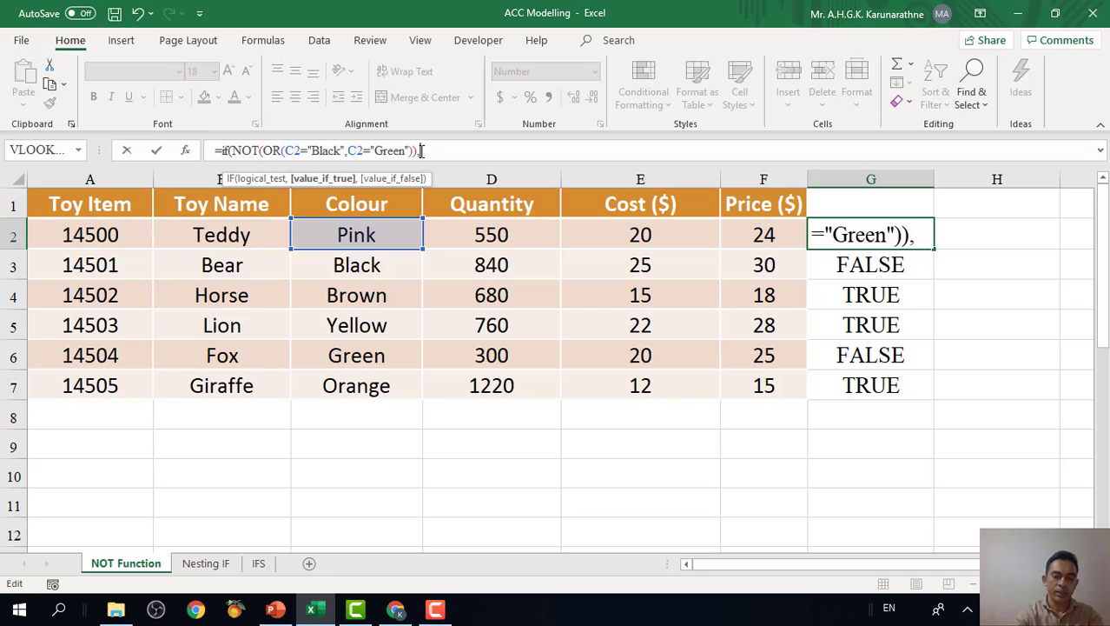
{"action": "type", "text": "\""}
{"action": "type", "text": "Y"}
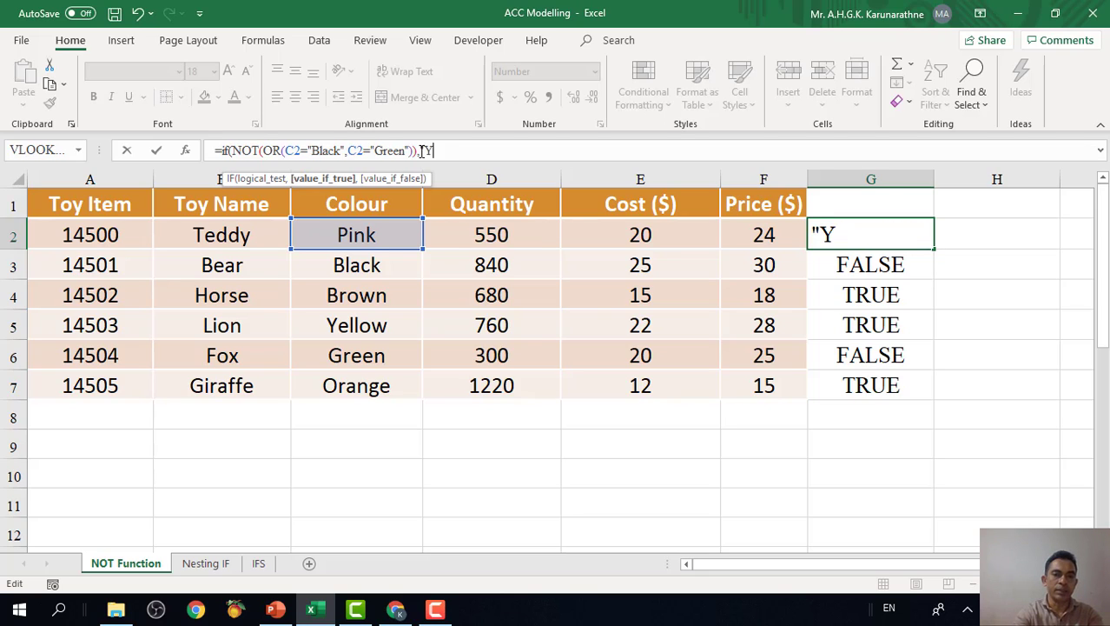
{"action": "type", "text": "ES\""}
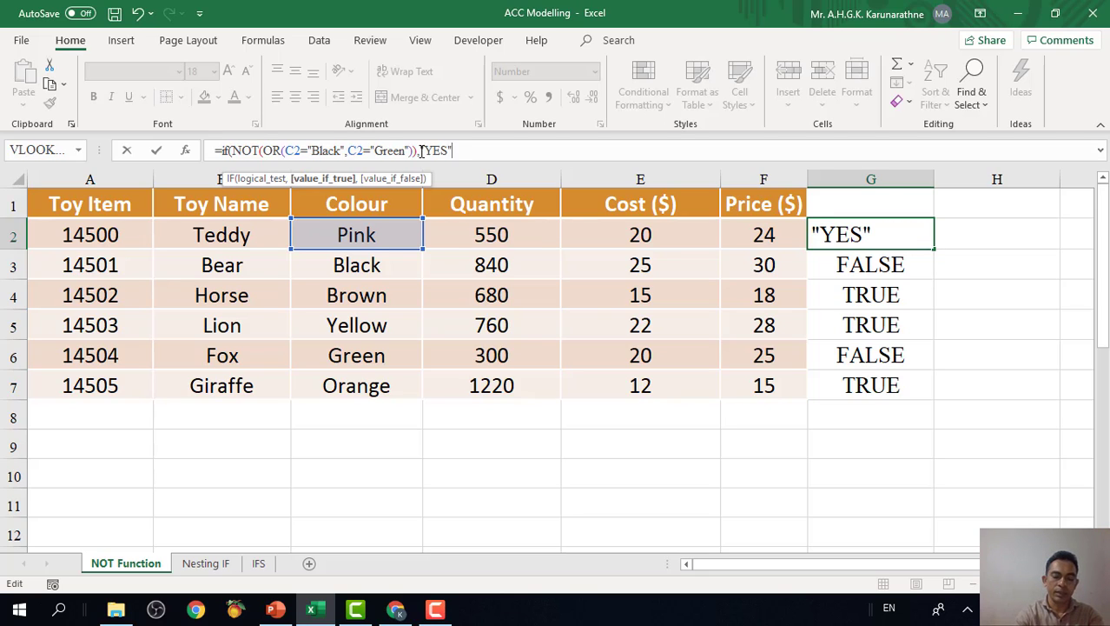
{"action": "type", "text": ","}
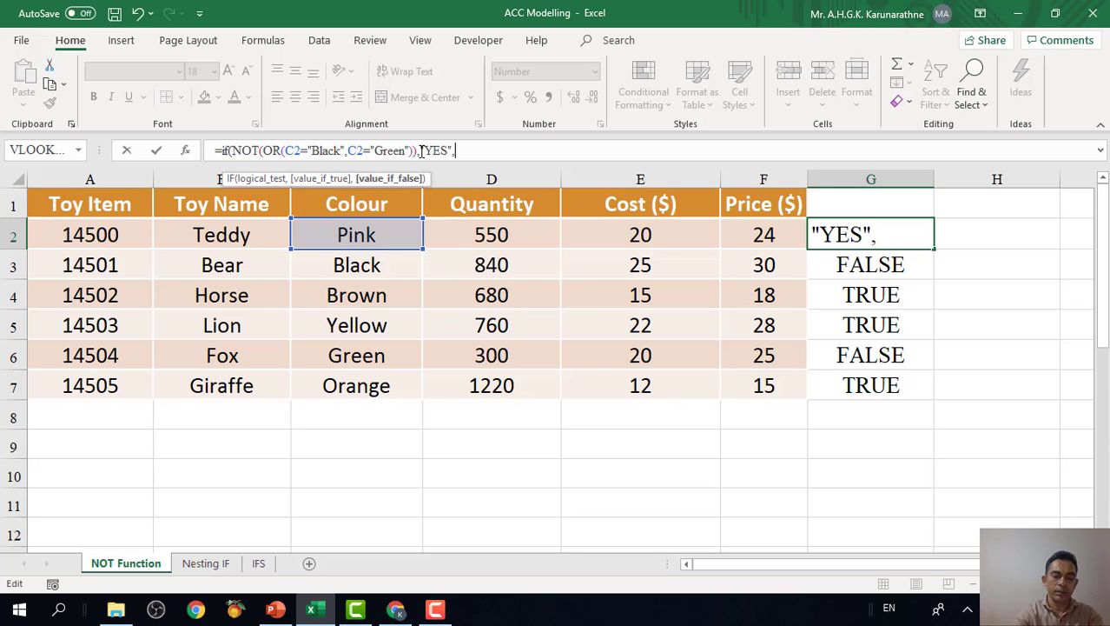
{"action": "type", "text": "NO"}
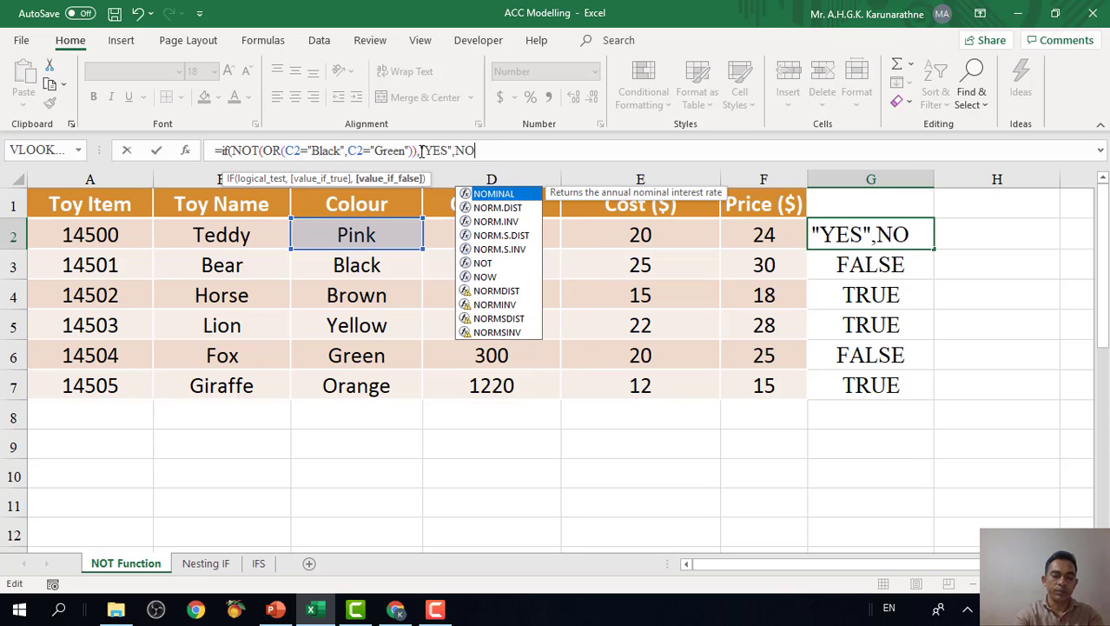
{"action": "key", "text": "BackSpace"}
{"action": "key", "text": "BackSpace"}
{"action": "type", "text": "\"NO\""}
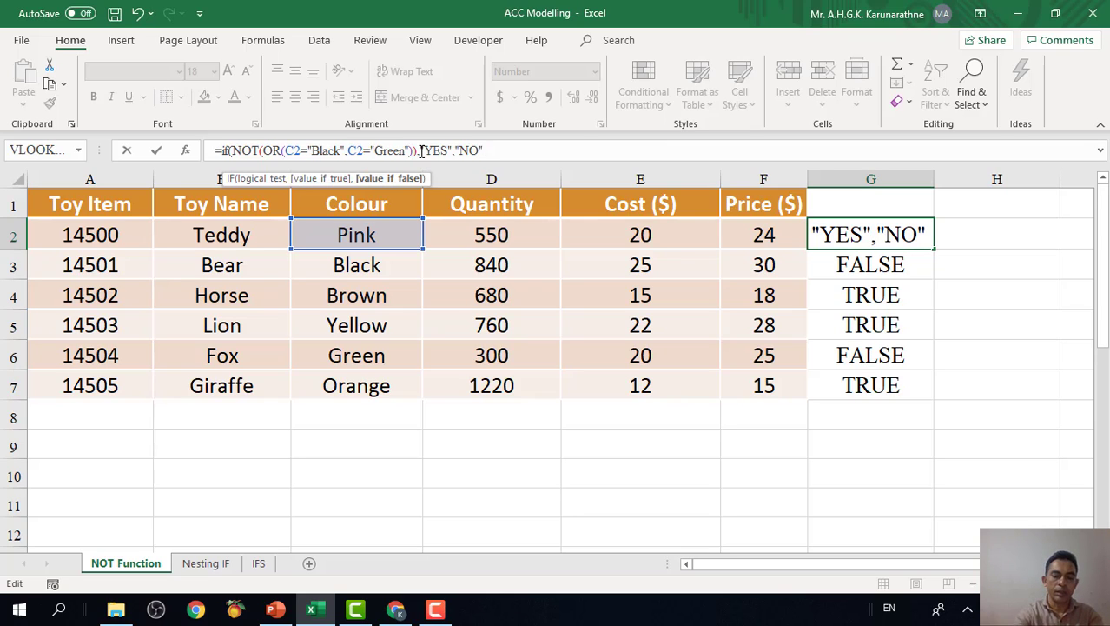
{"action": "type", "text": ")"}
{"action": "key", "text": "Return"}
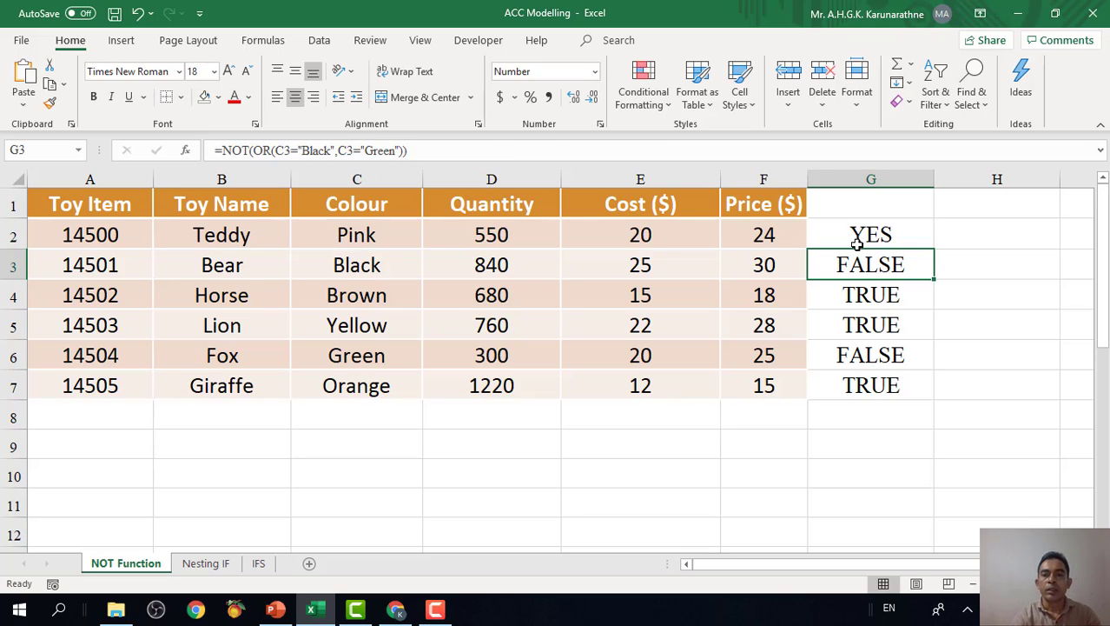
Copy the IF formula from G2 down through G7 and check the copied formula in G3.
{"action": "left_click", "coordinate": [895, 236]}
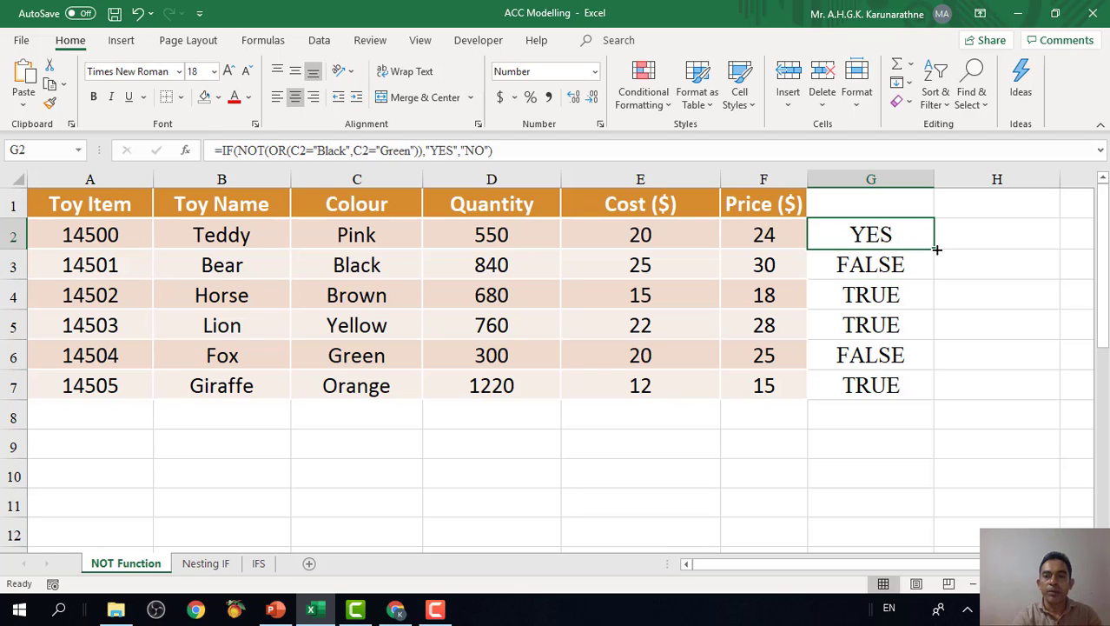
{"action": "left_click_drag", "start_coordinate": [937, 255], "coordinate": [947, 396]}
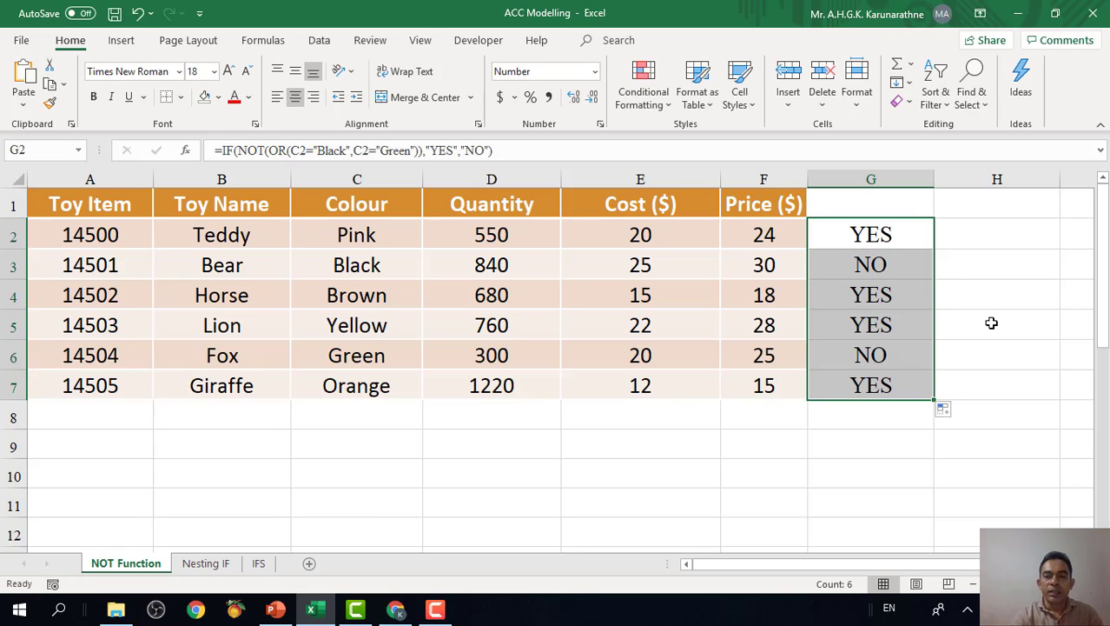
{"action": "left_click", "coordinate": [912, 259]}
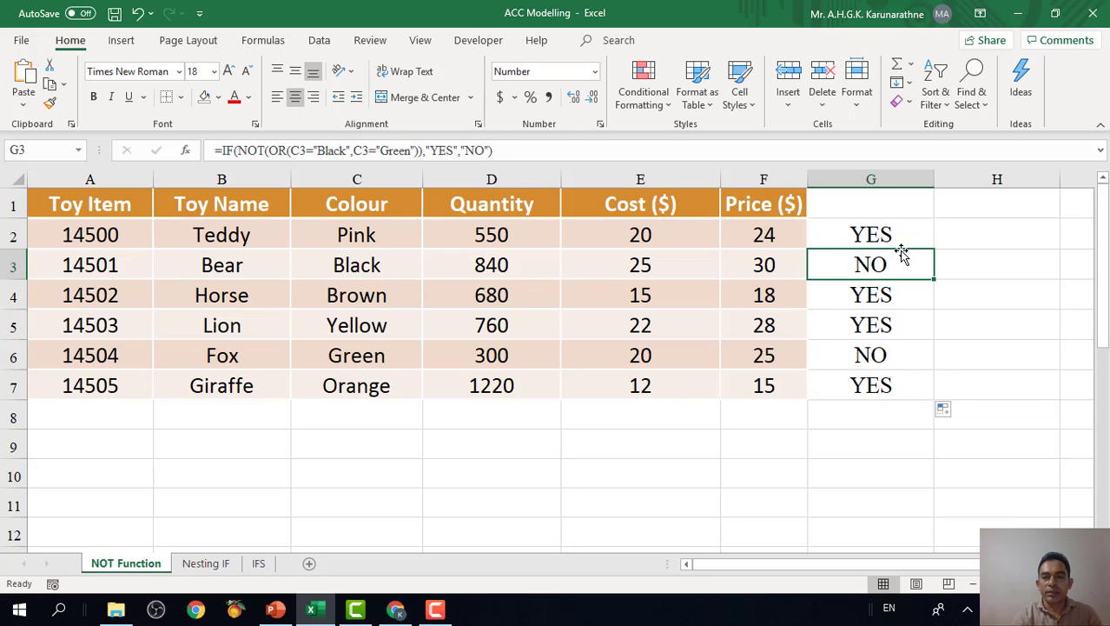
Replace "NO" with empty text ("") in G3's IF formula, apply the change to G2:G7 and check G2.
{"action": "left_click", "coordinate": [895, 235]}
{"action": "left_click_drag", "start_coordinate": [895, 234], "coordinate": [904, 380]}
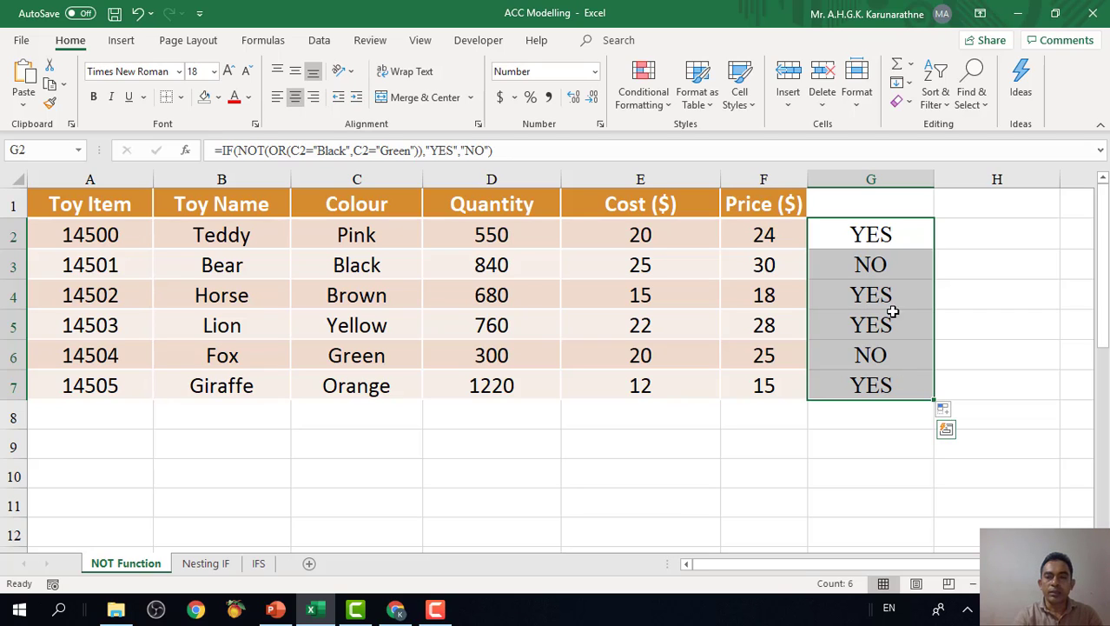
{"action": "left_click", "coordinate": [890, 269]}
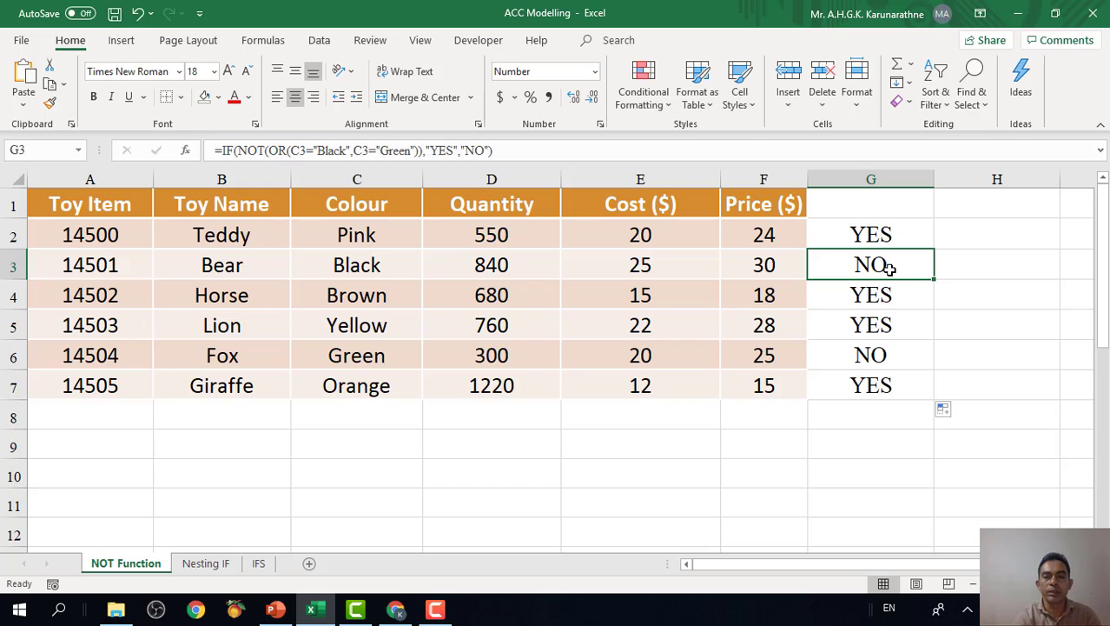
{"action": "left_click", "coordinate": [485, 151]}
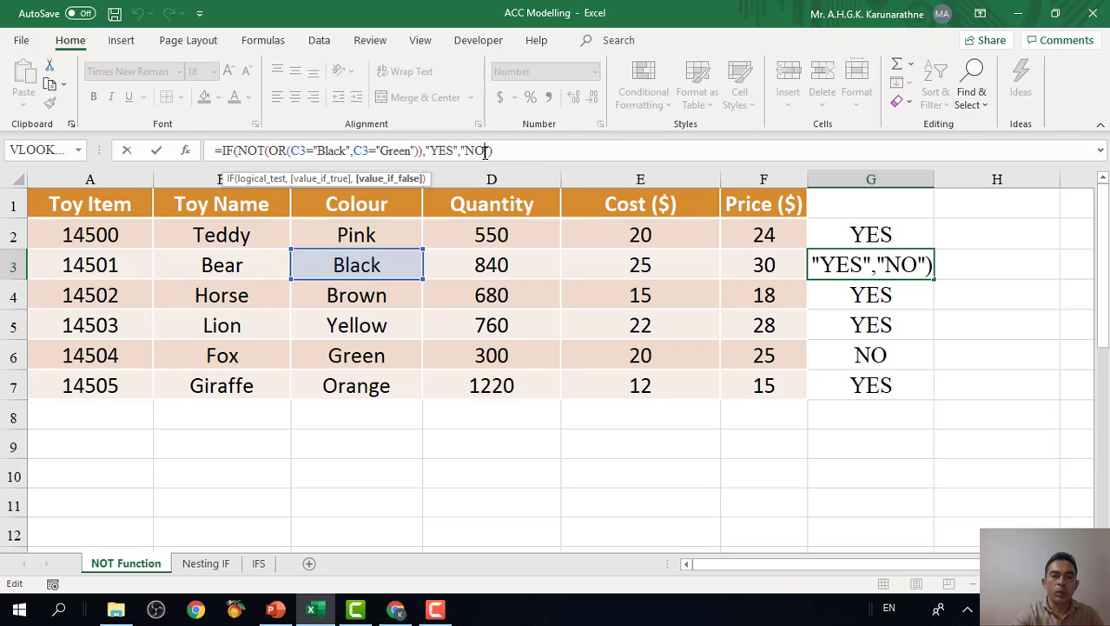
{"action": "key", "text": "BackSpace"}
{"action": "key", "text": "BackSpace"}
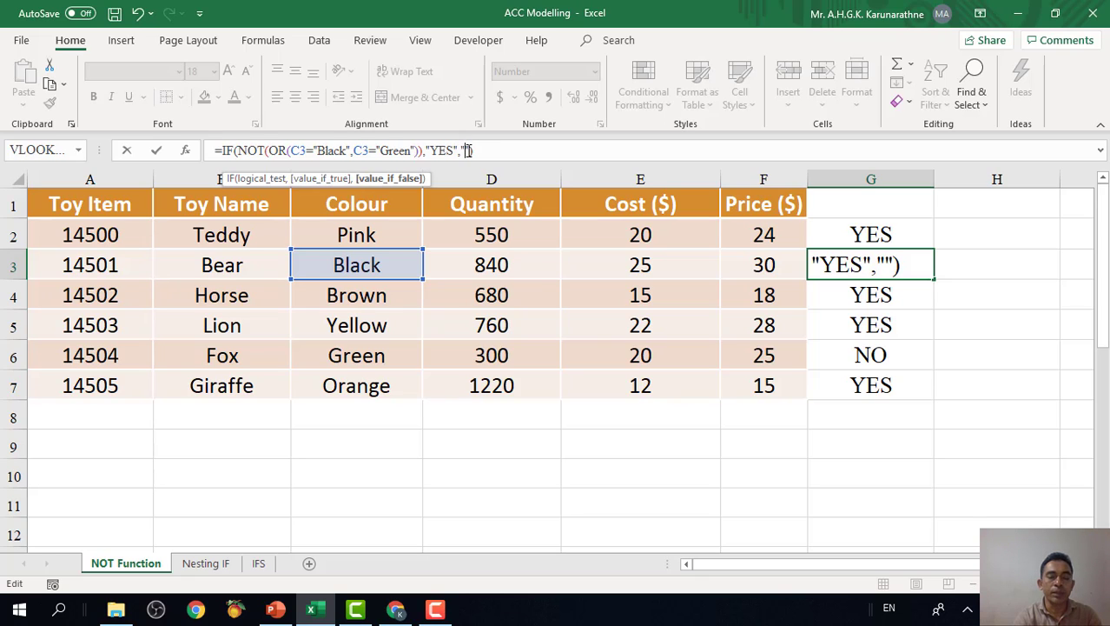
{"action": "type", "text": "NO"}
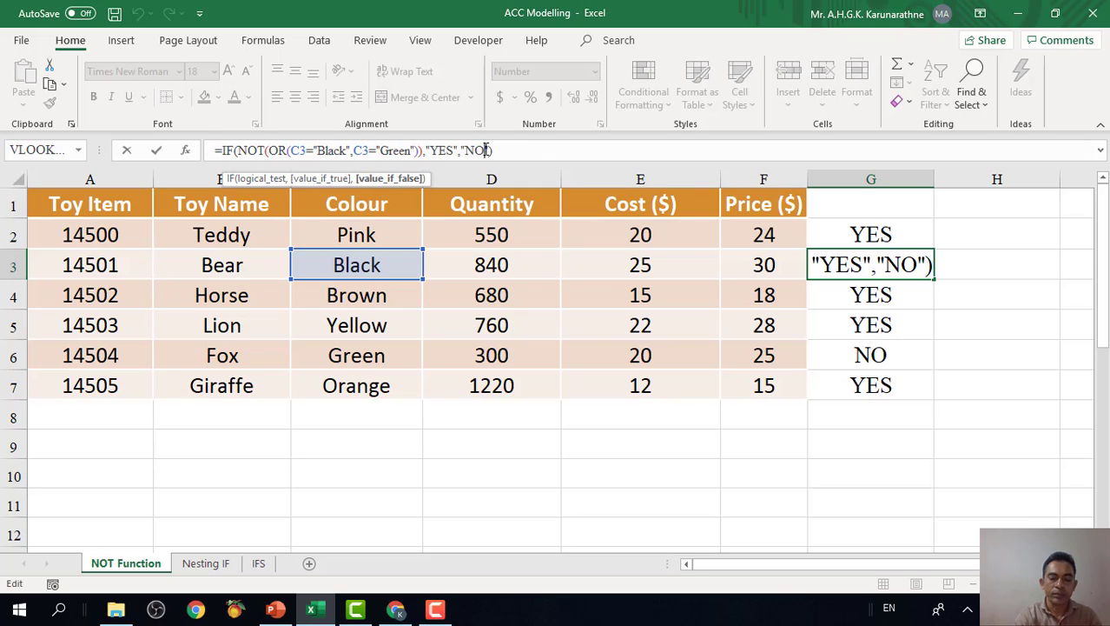
{"action": "key", "text": "BackSpace"}
{"action": "key", "text": "BackSpace"}
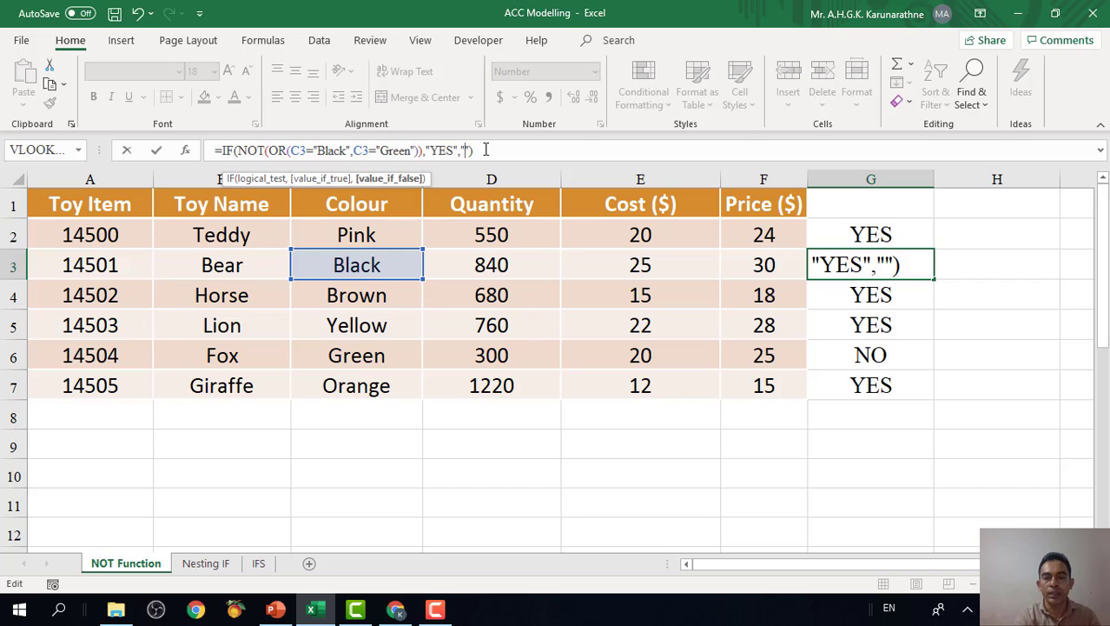
{"action": "key", "text": "Return"}
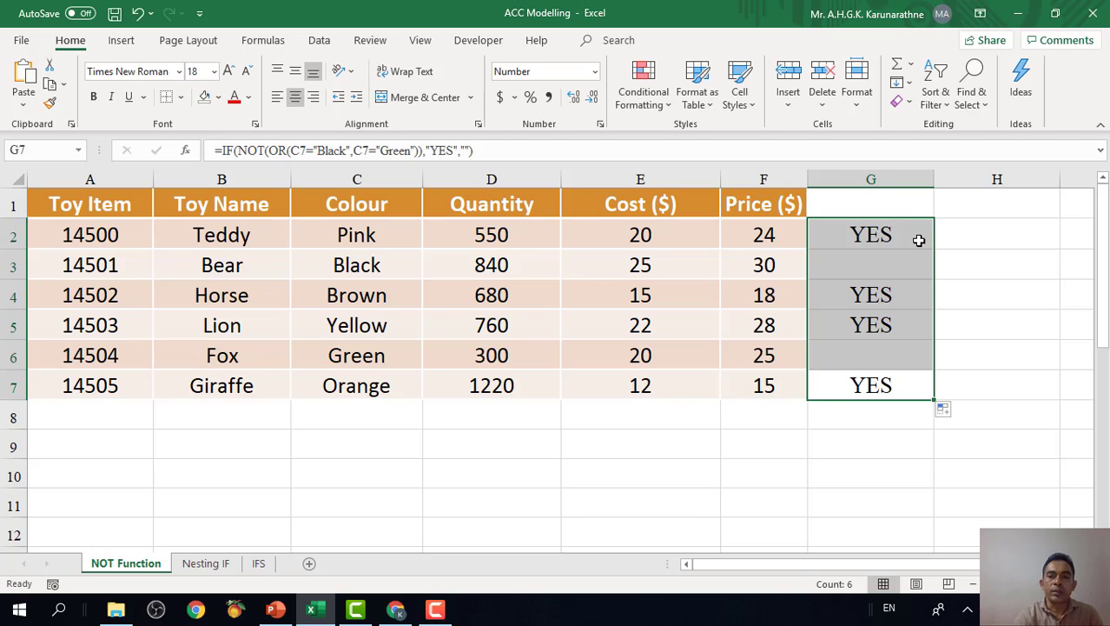
{"action": "left_click", "coordinate": [919, 241]}
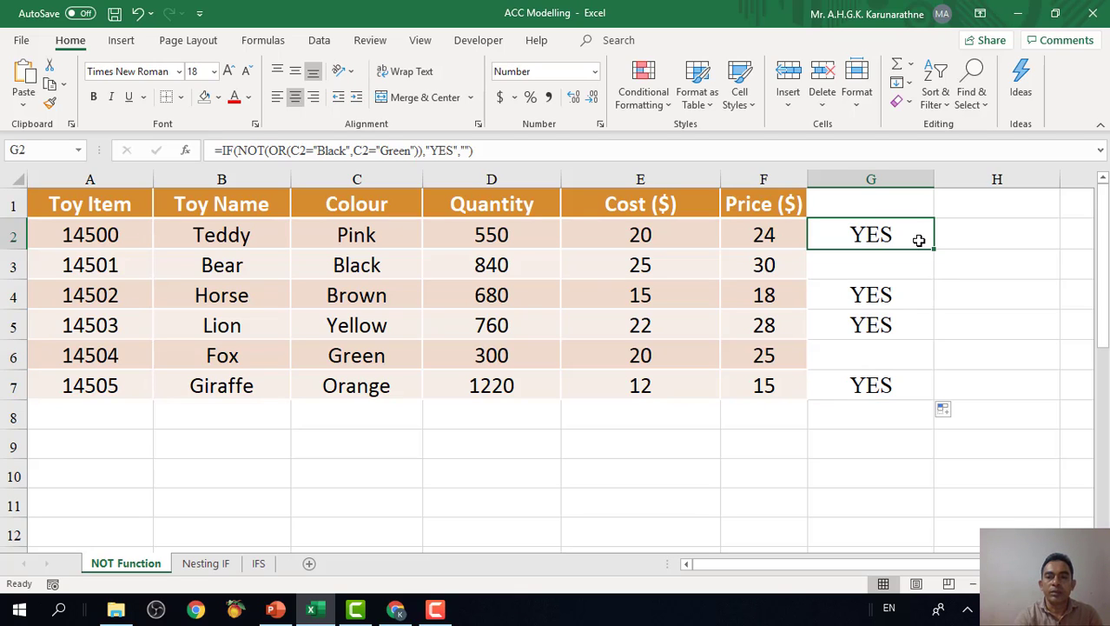
{"action": "left_click", "coordinate": [770, 235]}
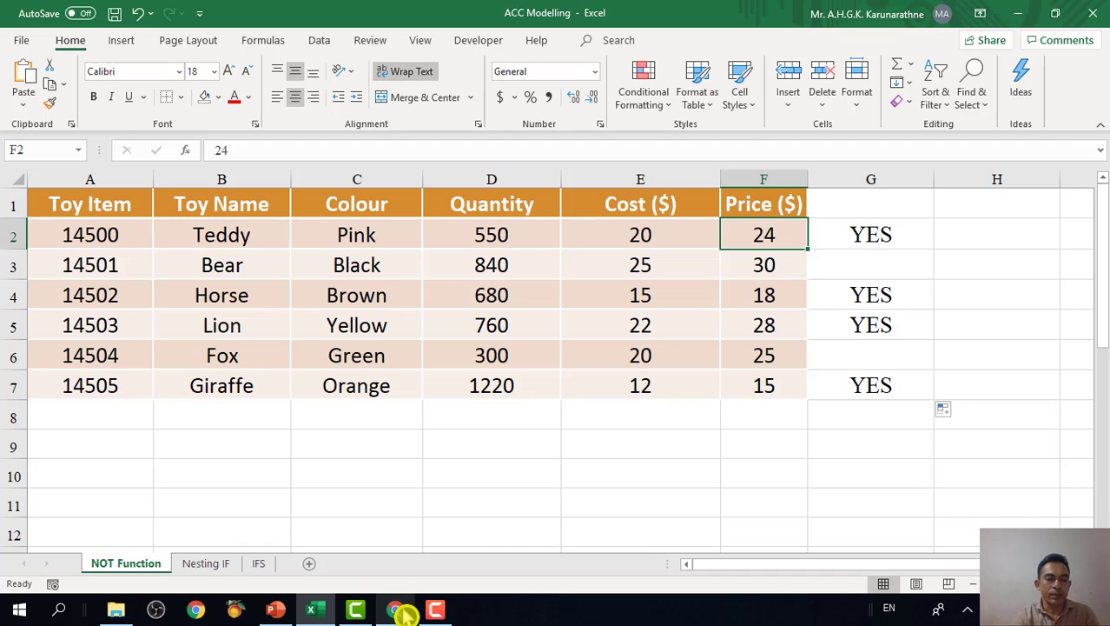
Switch to PowerPoint and present the Activity 2 slide to read its colour and price requirements.
{"action": "left_click", "coordinate": [275, 610]}
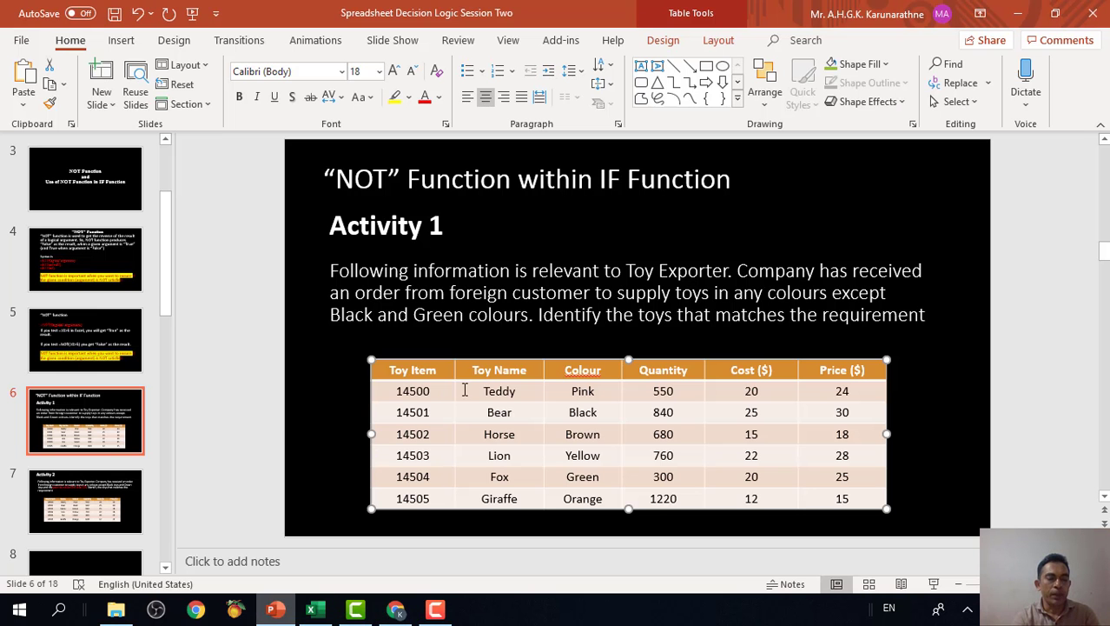
{"action": "left_click", "coordinate": [113, 495]}
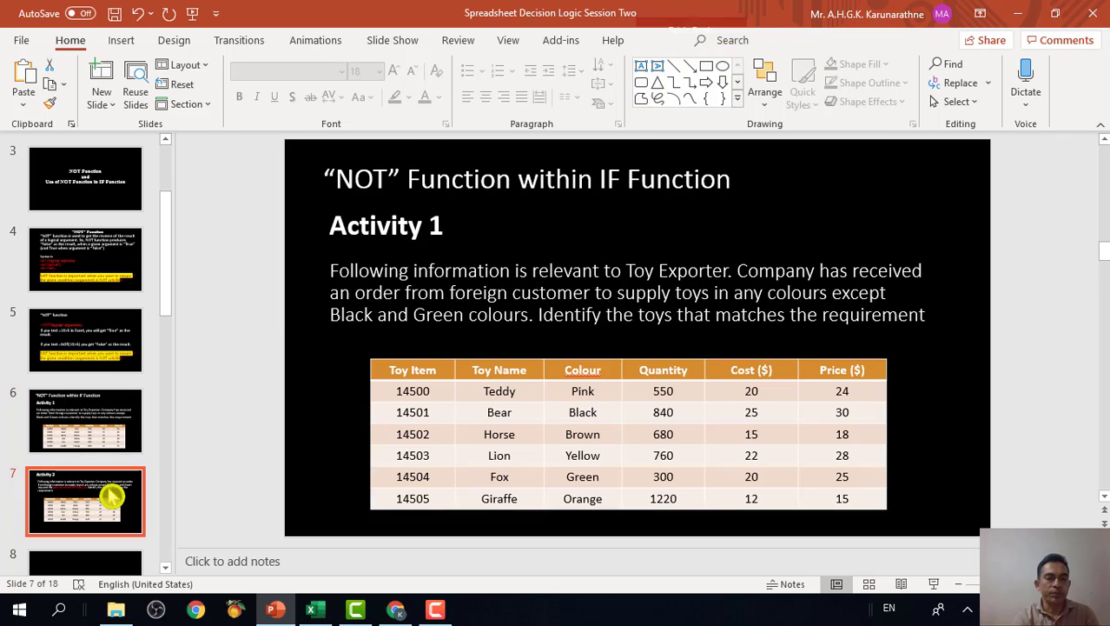
{"action": "left_click", "coordinate": [939, 592]}
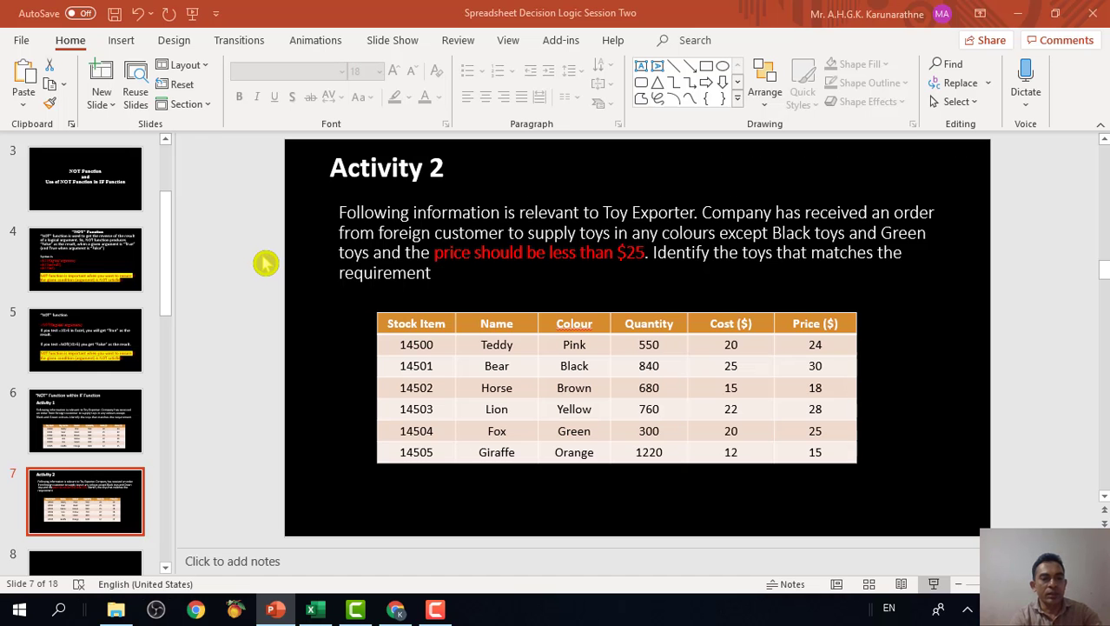
{"action": "key", "text": "Escape"}
{"action": "left_click", "coordinate": [393, 317]}
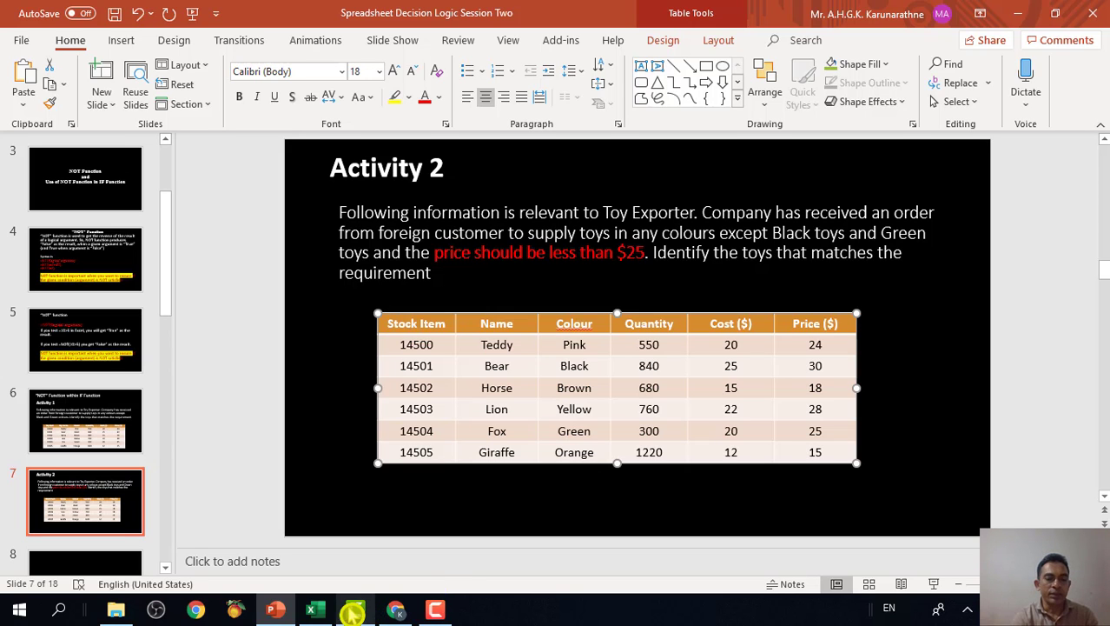
Switch back to Excel and clear the IF results from G2:G7 on the NOT Function sheet.
{"action": "left_click", "coordinate": [315, 612]}
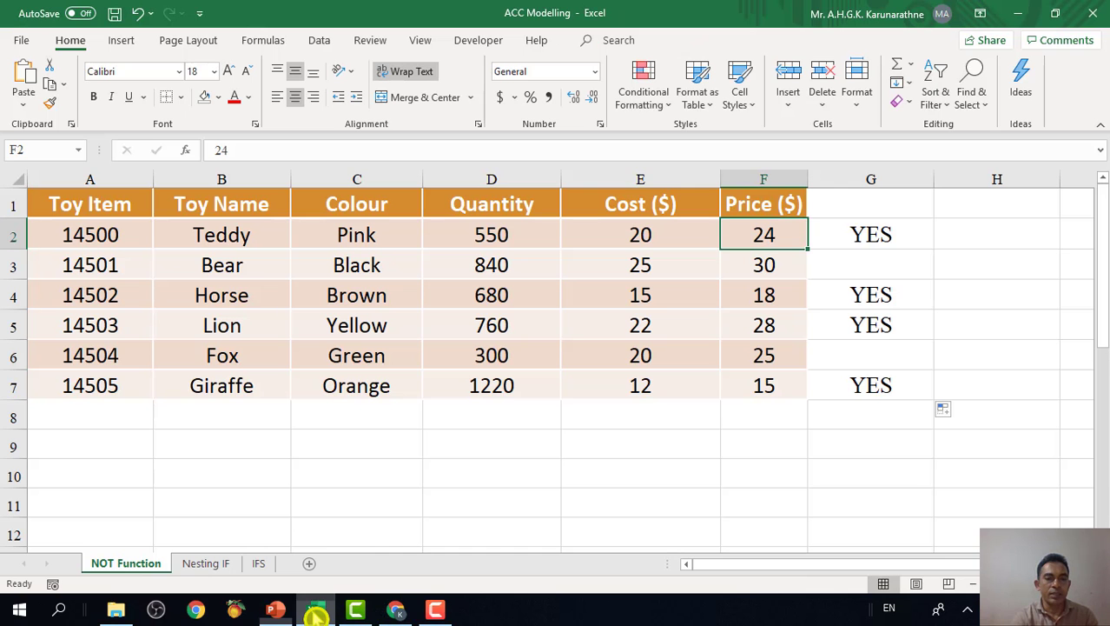
{"action": "left_click", "coordinate": [63, 195]}
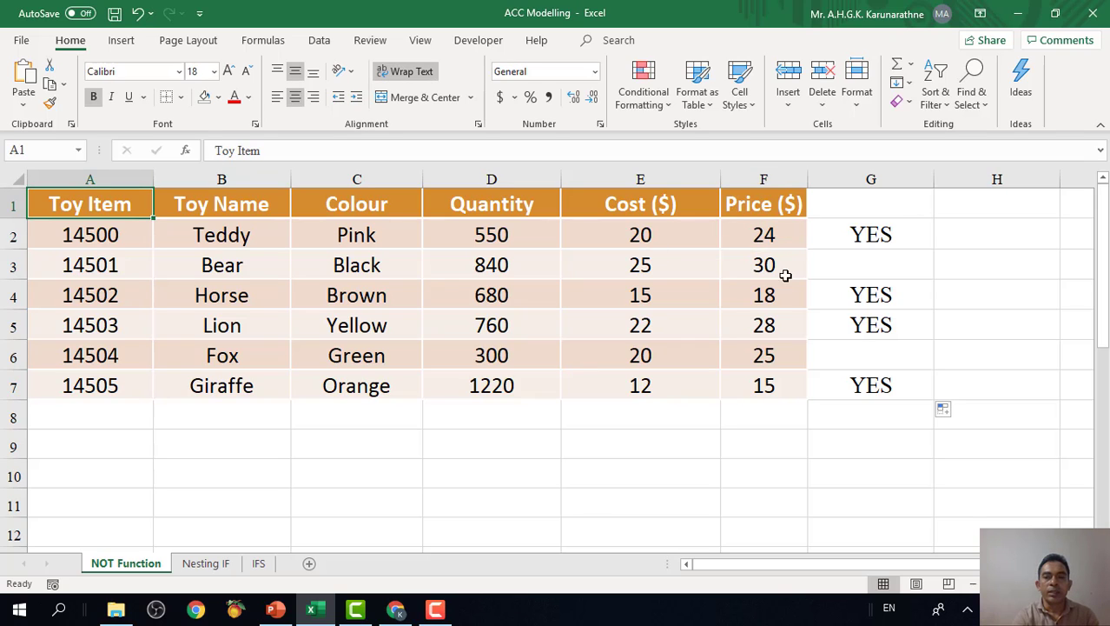
{"action": "left_click_drag", "start_coordinate": [890, 227], "coordinate": [888, 392]}
{"action": "key", "text": "Delete"}
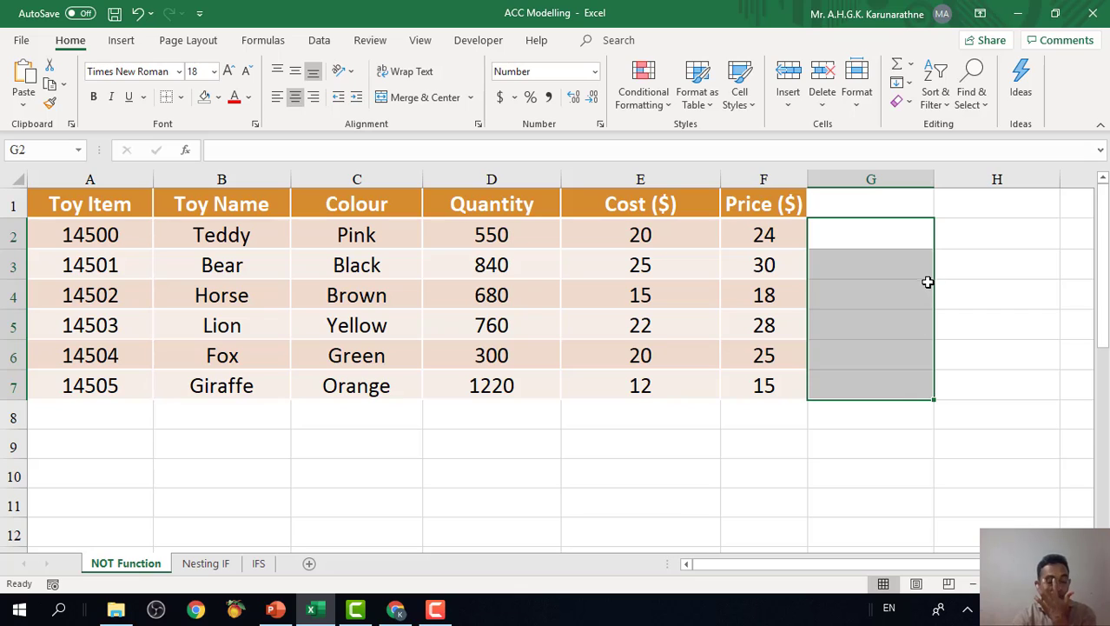
Review the Green and Black entries in the Colour column and the first toy's cost.
{"action": "left_click", "coordinate": [883, 237]}
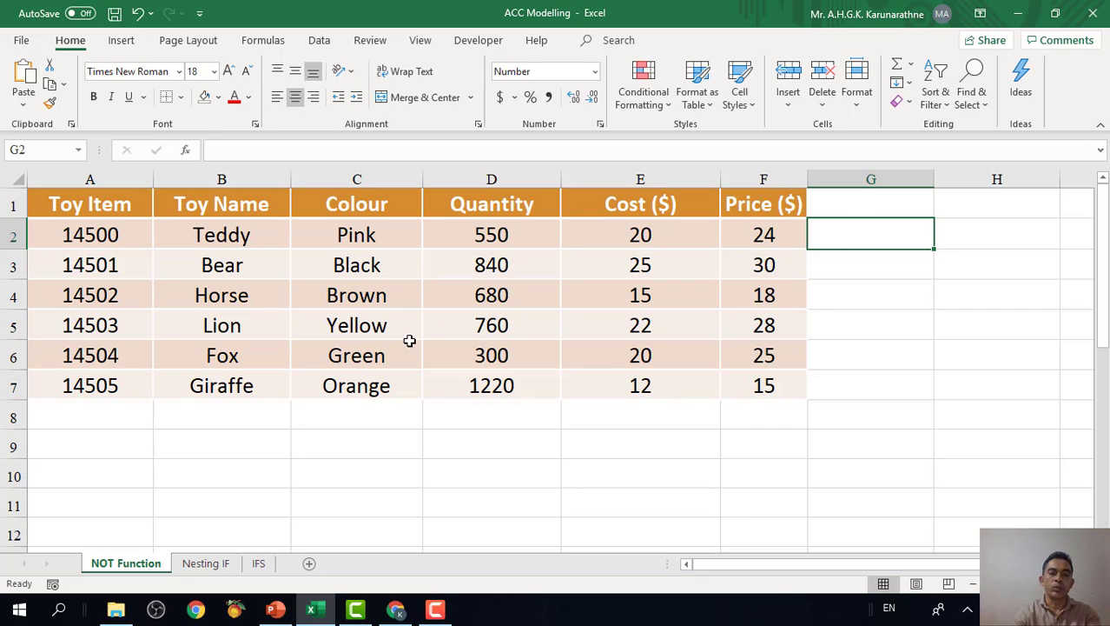
{"action": "left_click", "coordinate": [383, 265]}
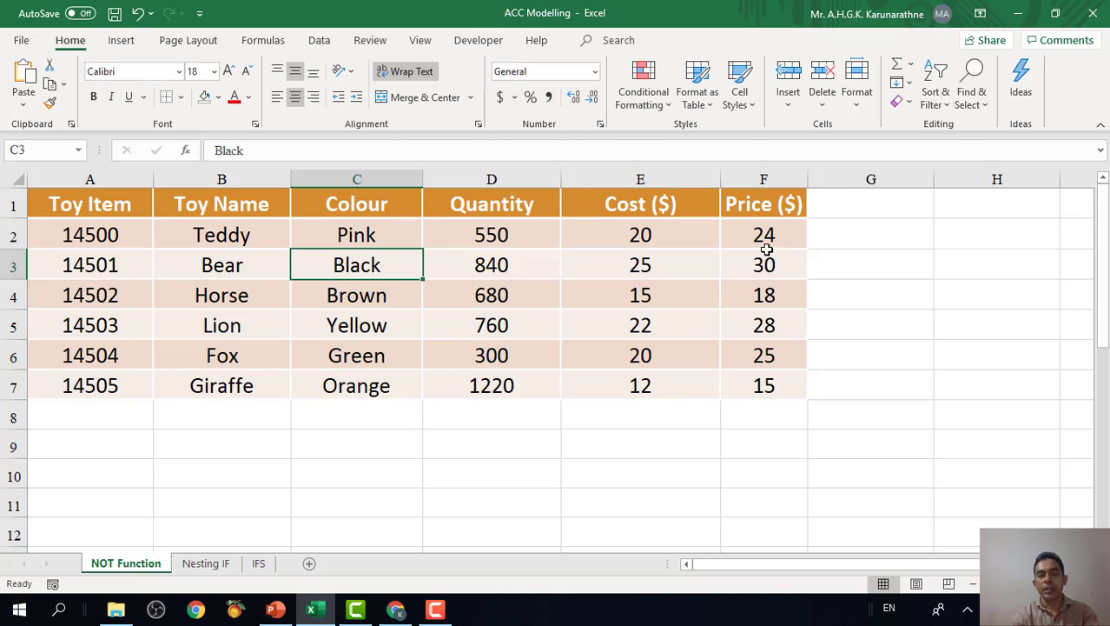
{"action": "left_click", "coordinate": [654, 241]}
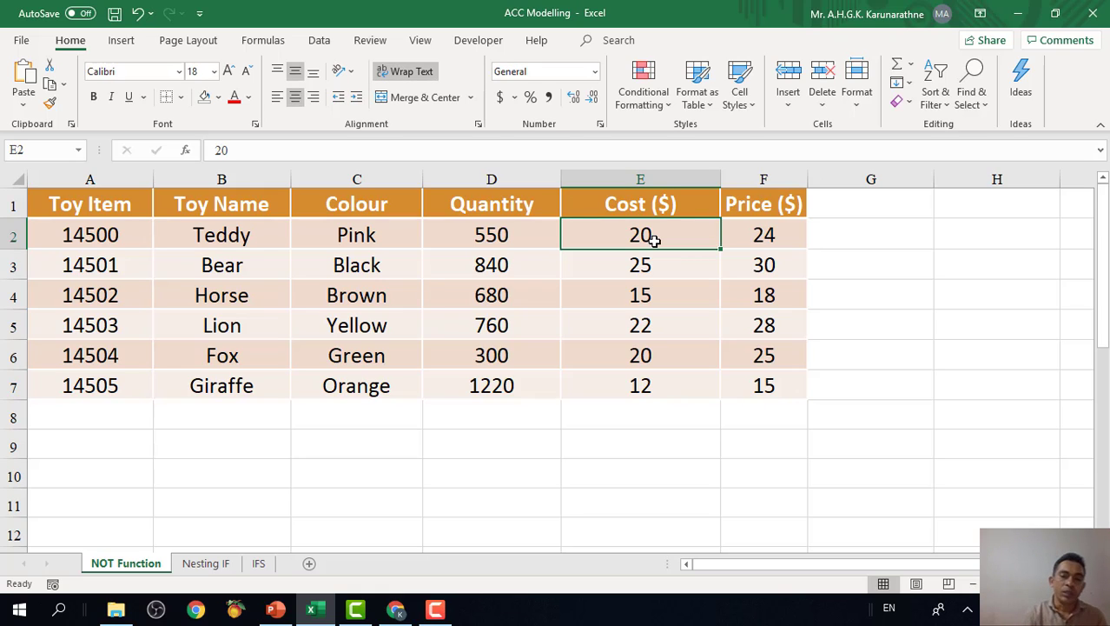
Begin a formula in G2 with IF and AND, testing the price first: =if(and(F2<25,.
{"action": "left_click", "coordinate": [878, 236]}
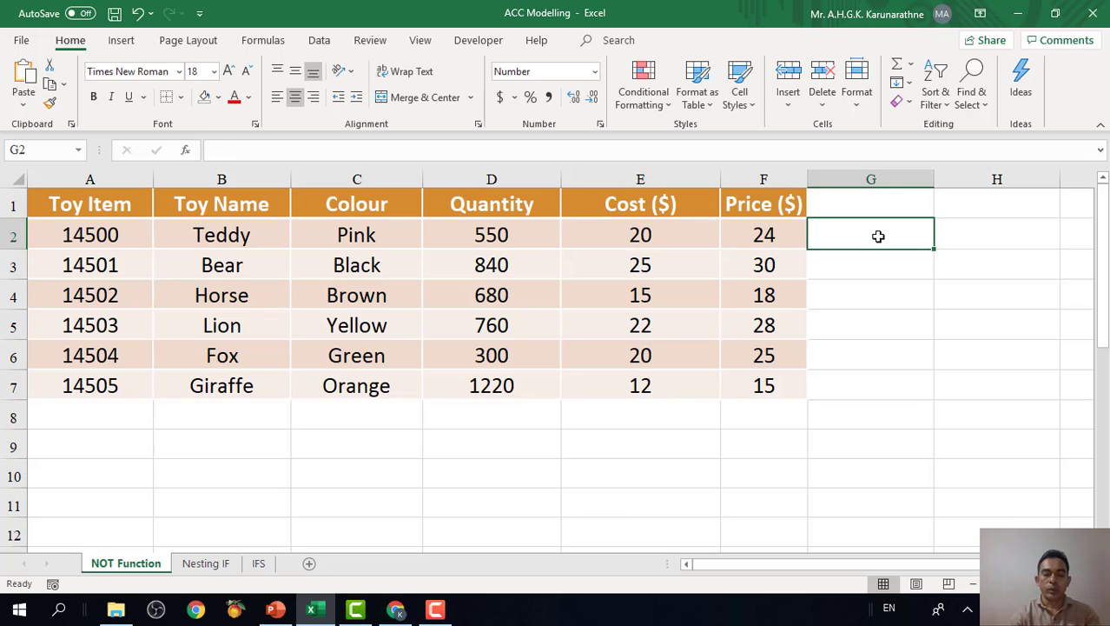
{"action": "left_click", "coordinate": [877, 150]}
{"action": "left_click", "coordinate": [878, 238]}
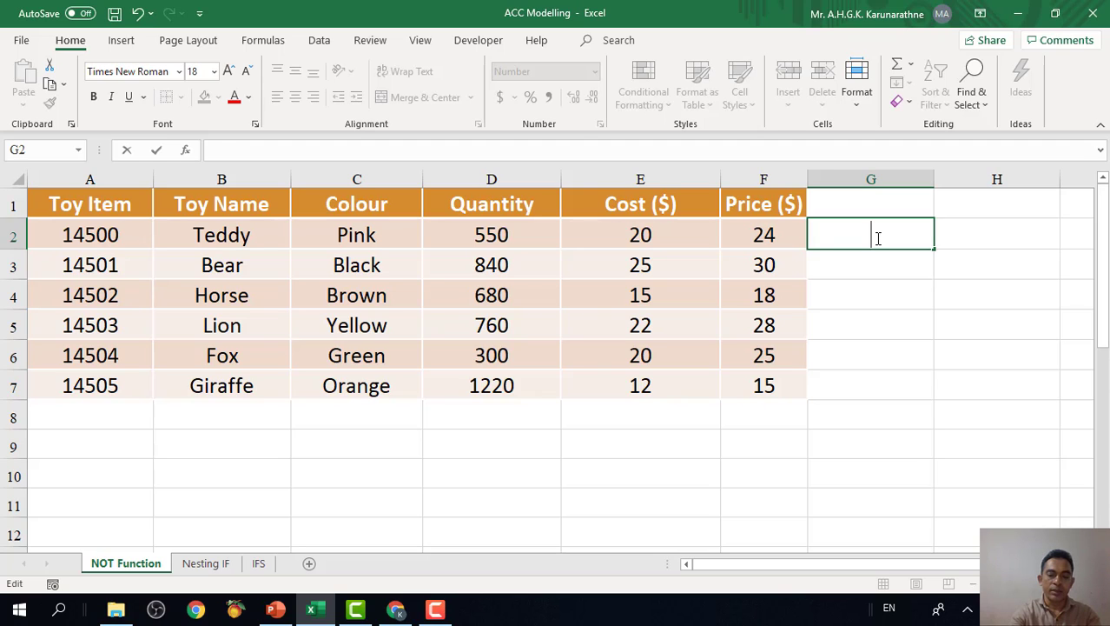
{"action": "type", "text": "=if"}
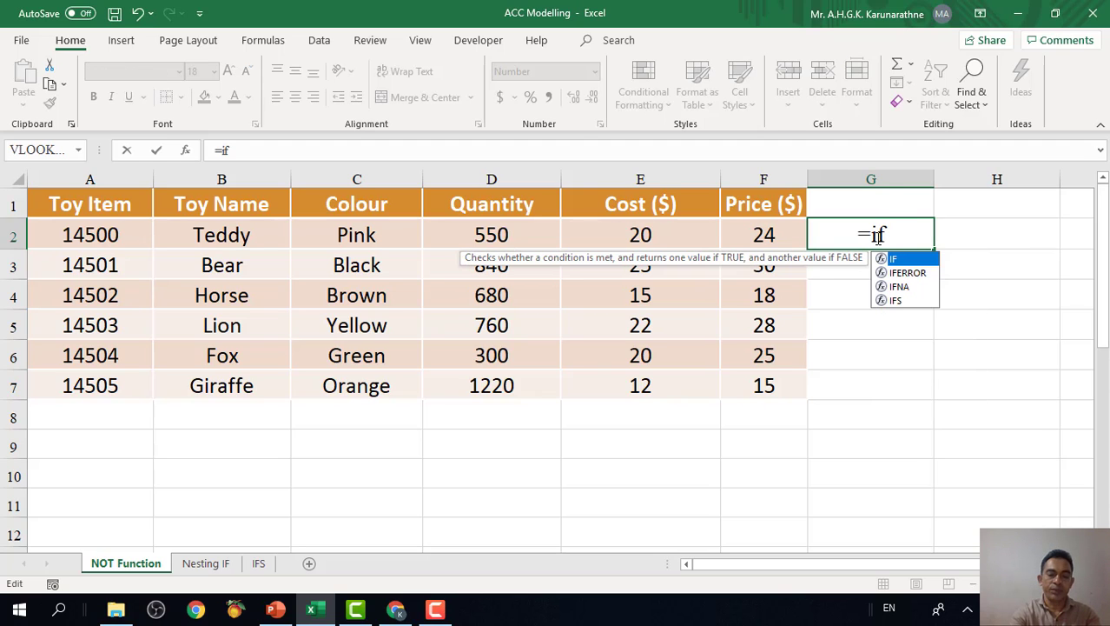
{"action": "type", "text": "(and("}
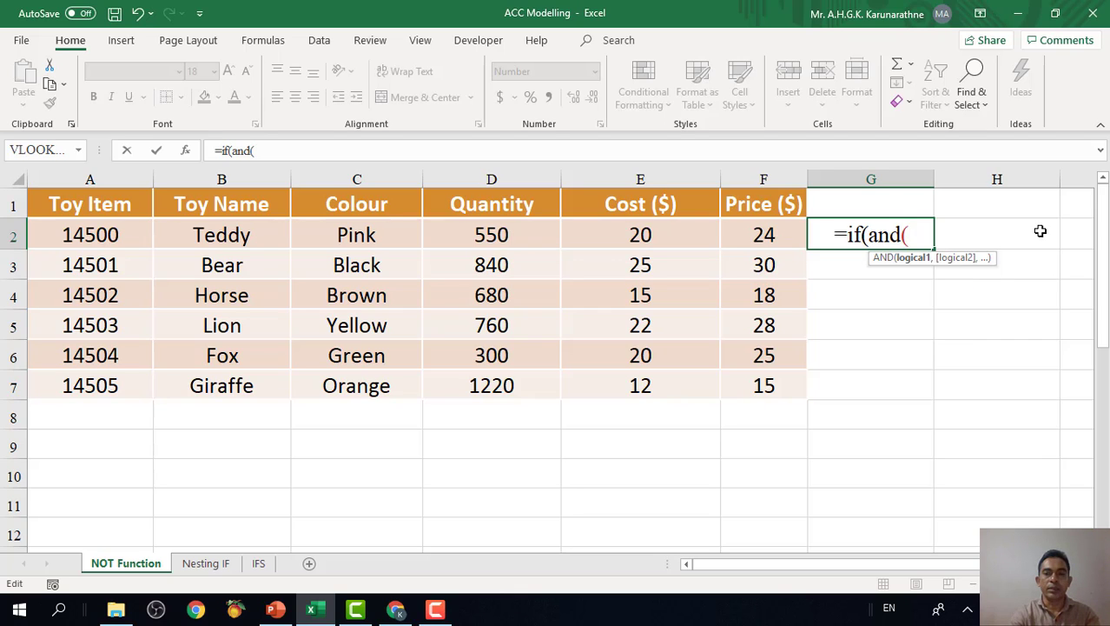
{"action": "left_click", "coordinate": [761, 235]}
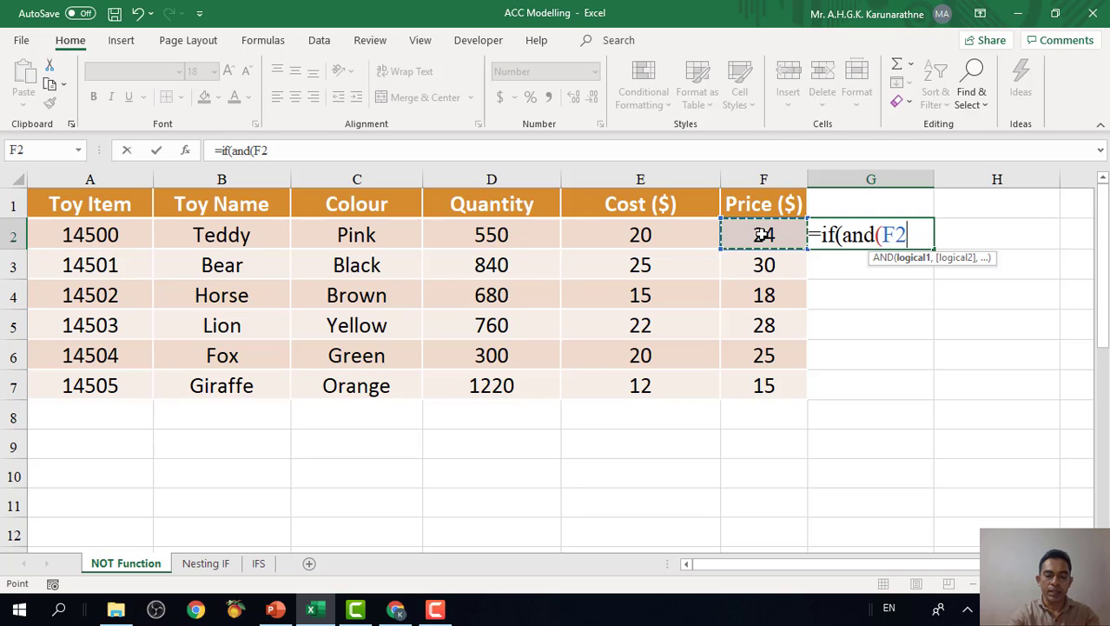
{"action": "type", "text": "<25"}
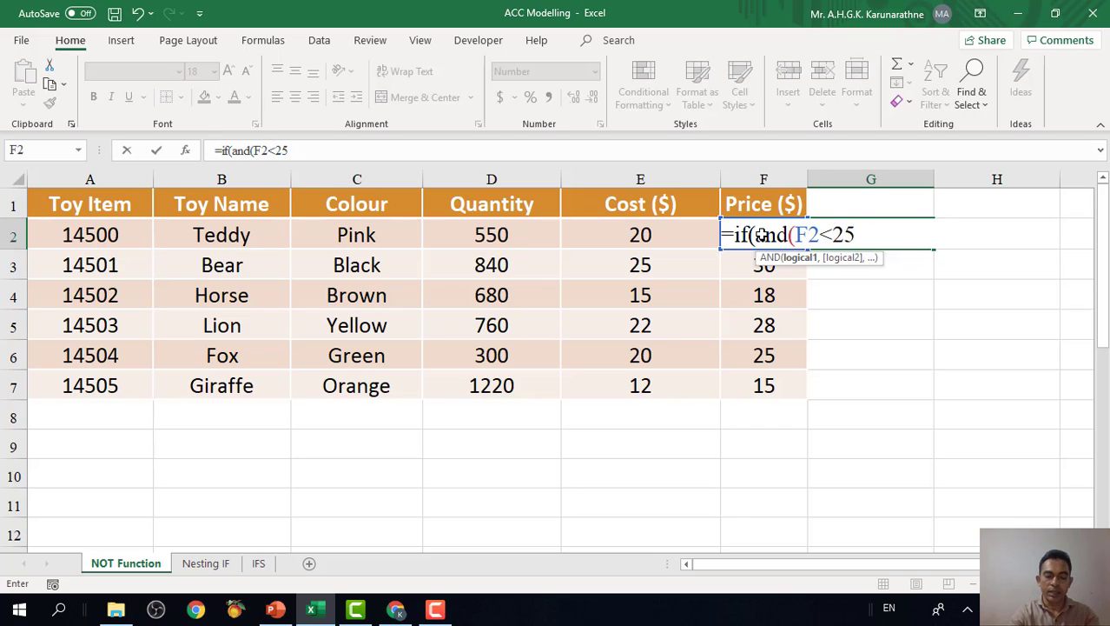
{"action": "type", "text": ","}
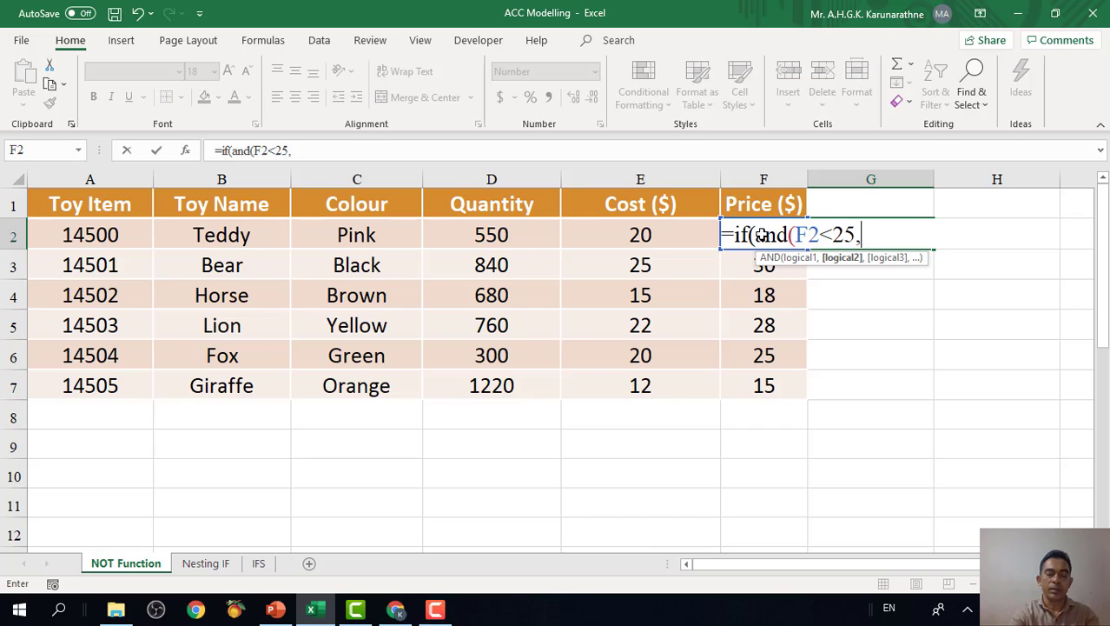
Nest NOT and OR as the second AND condition of the G2 formula by adding not(or(.
{"action": "type", "text": "not"}
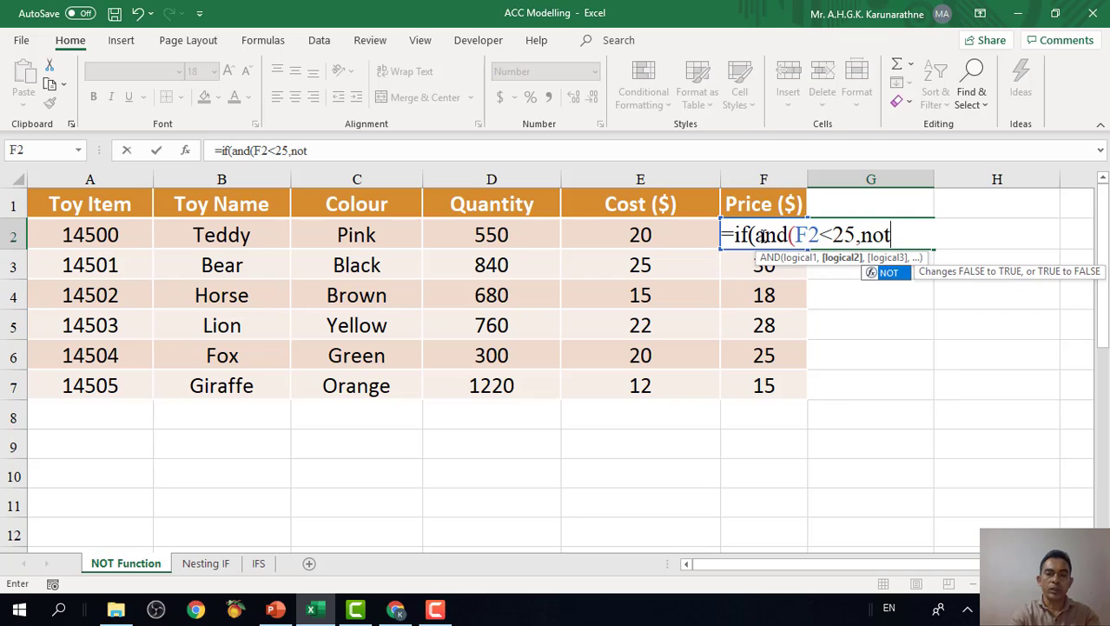
{"action": "type", "text": "("}
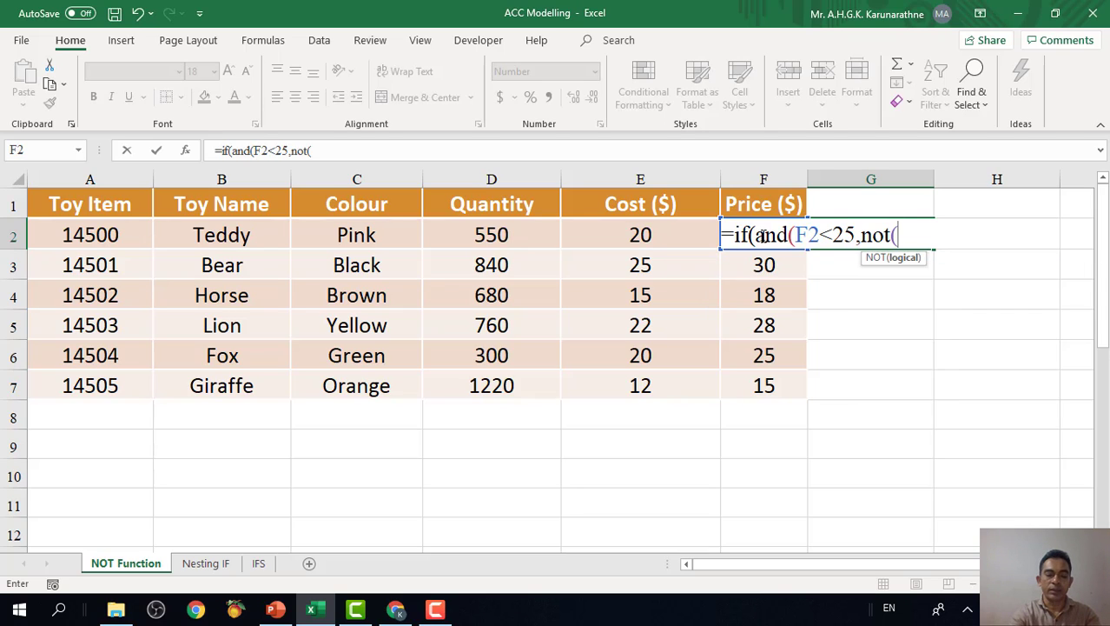
{"action": "type", "text": "or"}
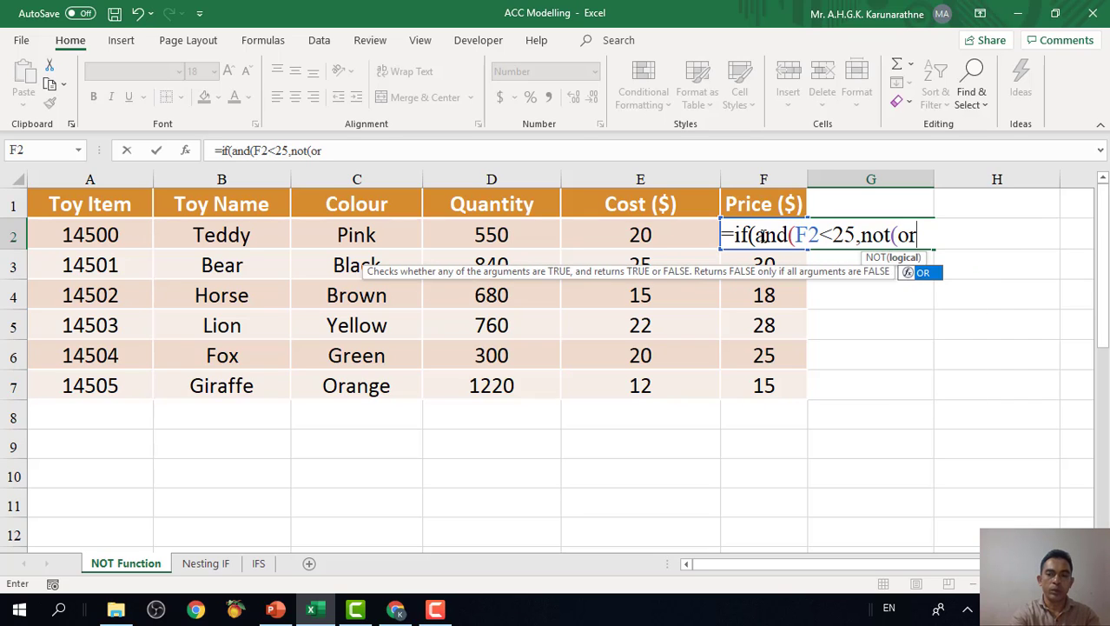
{"action": "type", "text": "("}
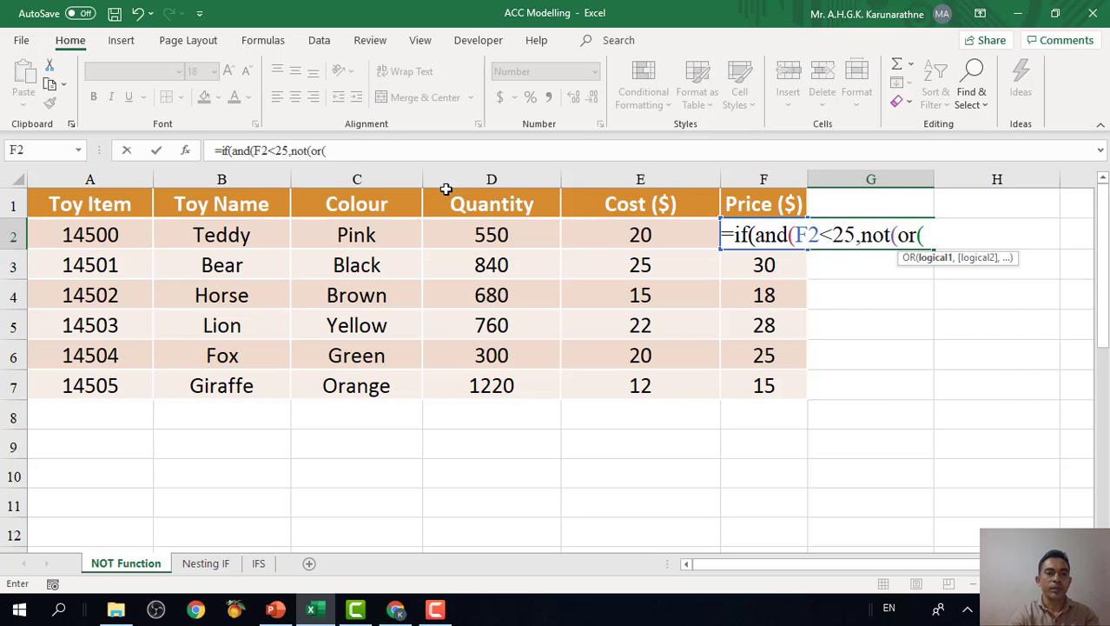
Add C2="Black" as the first OR condition in the G2 formula, followed by a comma.
{"action": "left_click", "coordinate": [376, 242]}
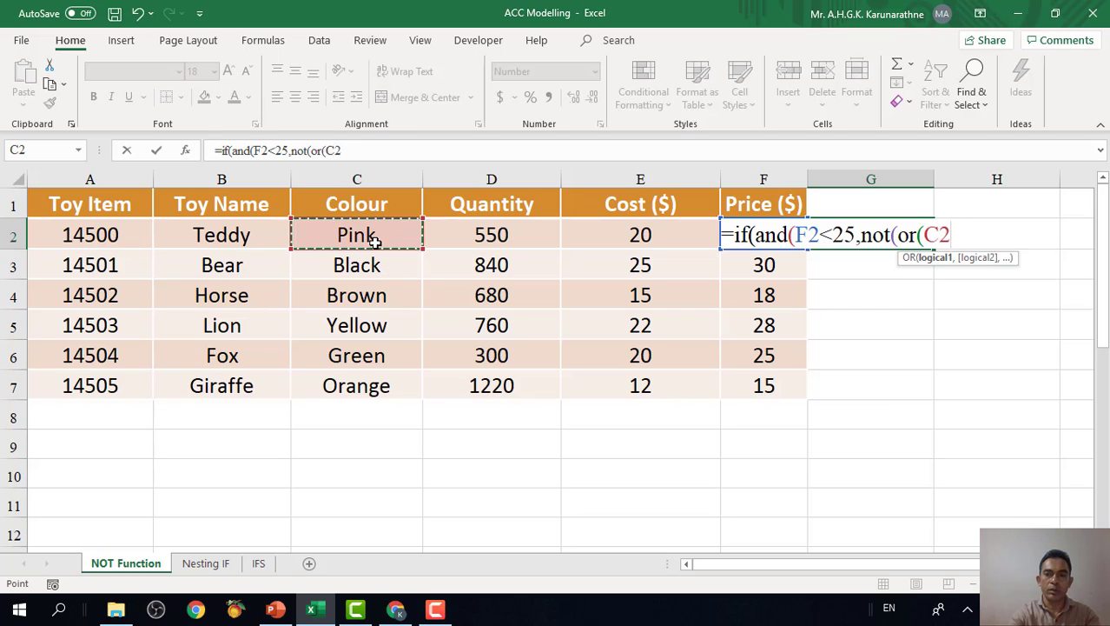
{"action": "type", "text": "="}
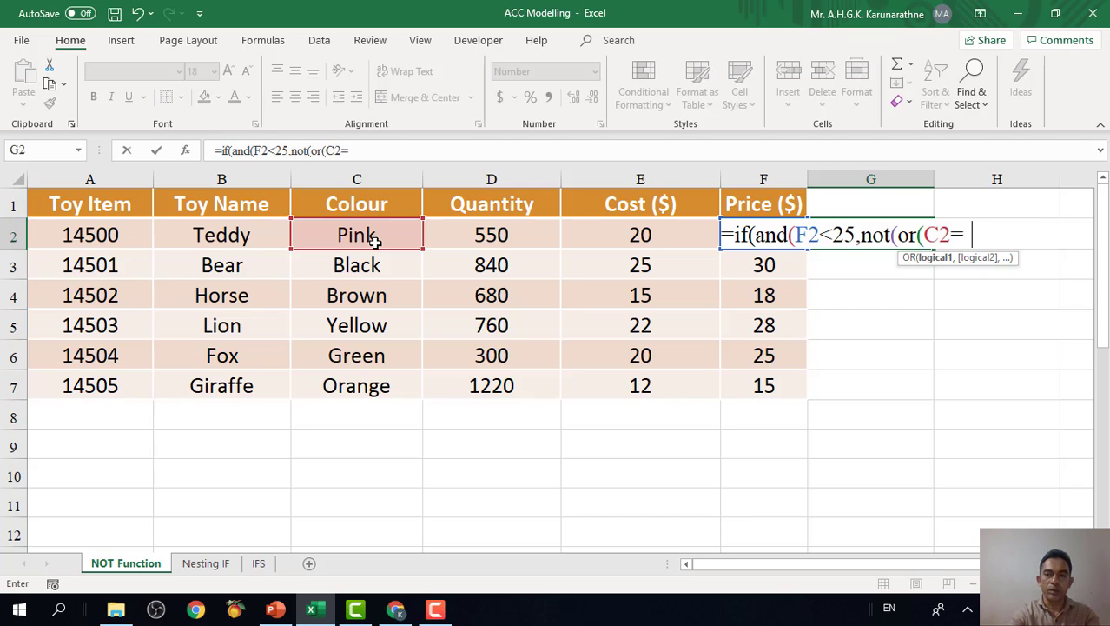
{"action": "type", "text": " bla"}
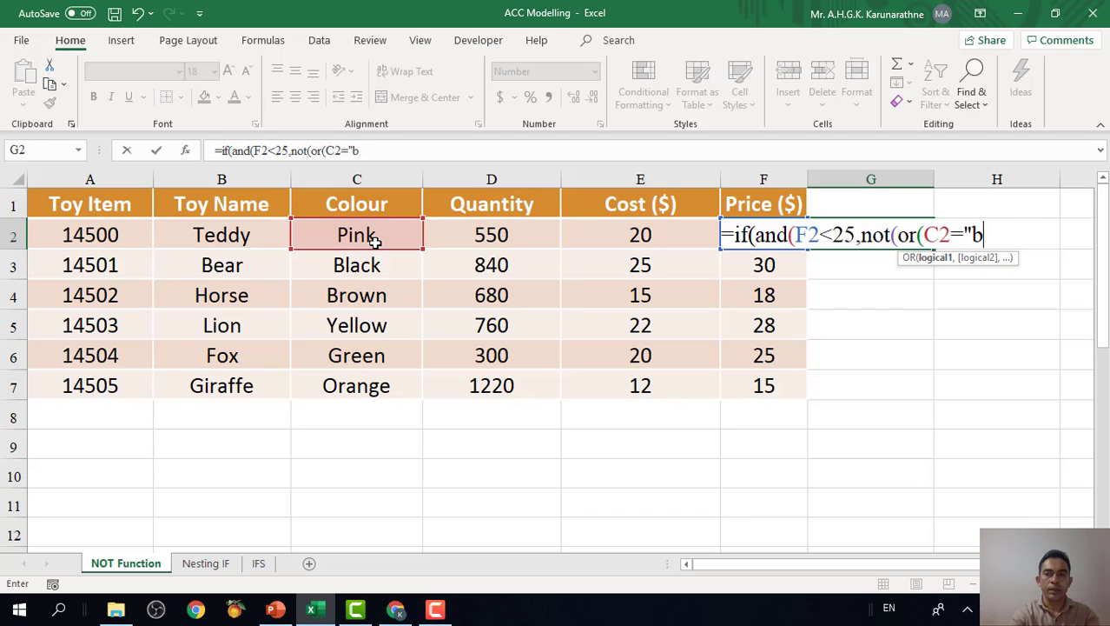
{"action": "key", "text": "BackSpace"}
{"action": "key", "text": "BackSpace"}
{"action": "key", "text": "BackSpace"}
{"action": "type", "text": "Black"}
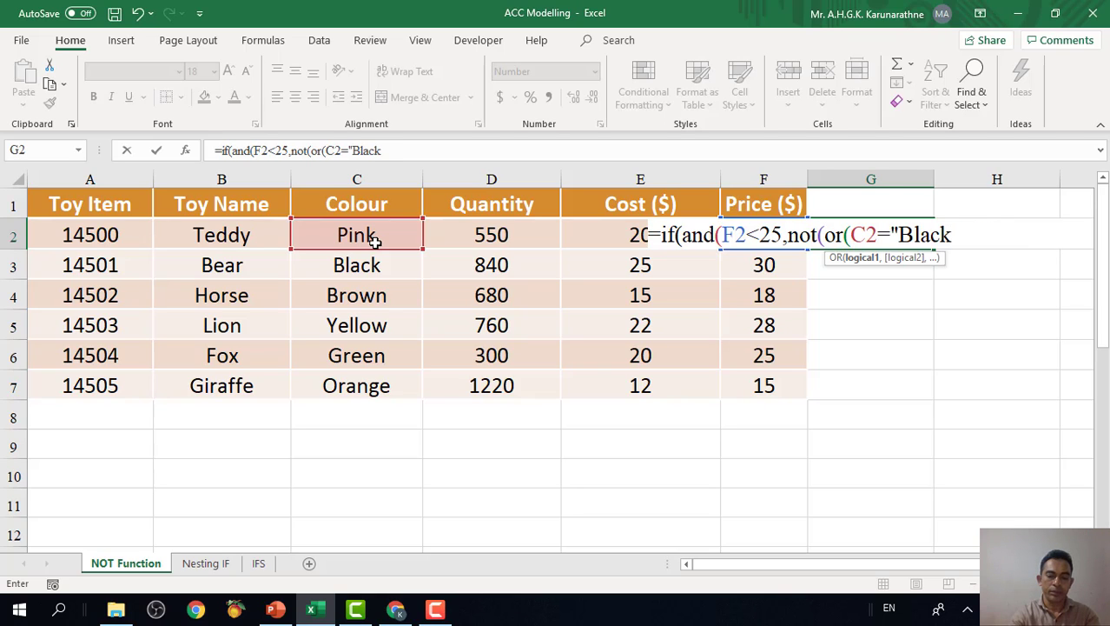
{"action": "type", "text": "\","}
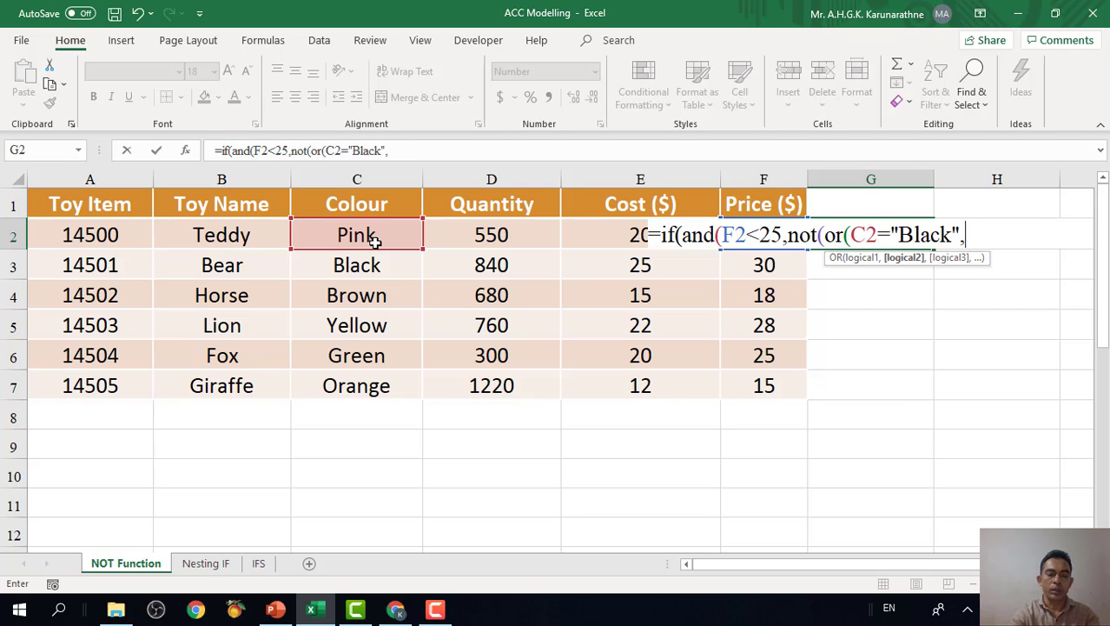
Add C2="Green" as the second OR condition and close the OR, NOT and AND functions.
{"action": "left_click", "coordinate": [375, 242]}
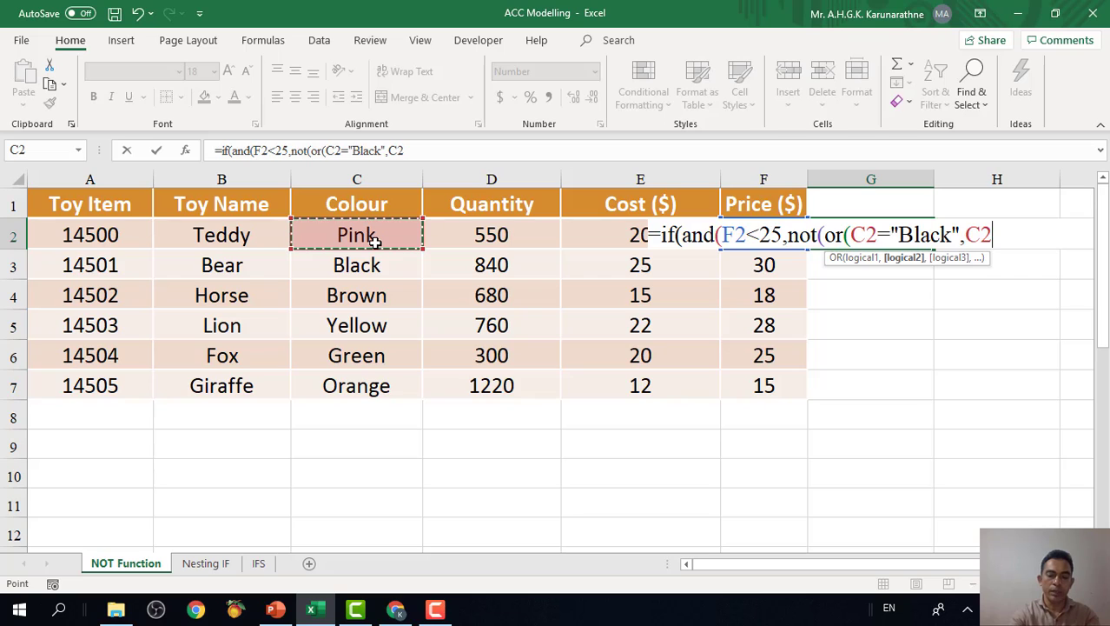
{"action": "type", "text": "="}
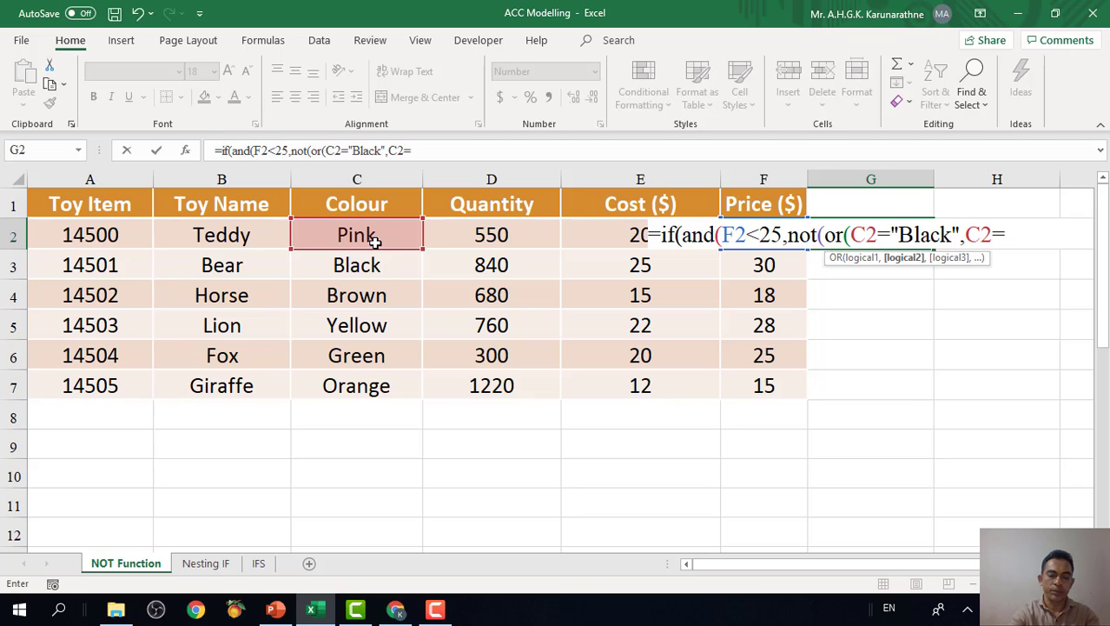
{"action": "type", "text": "\""}
{"action": "type", "text": "Gre"}
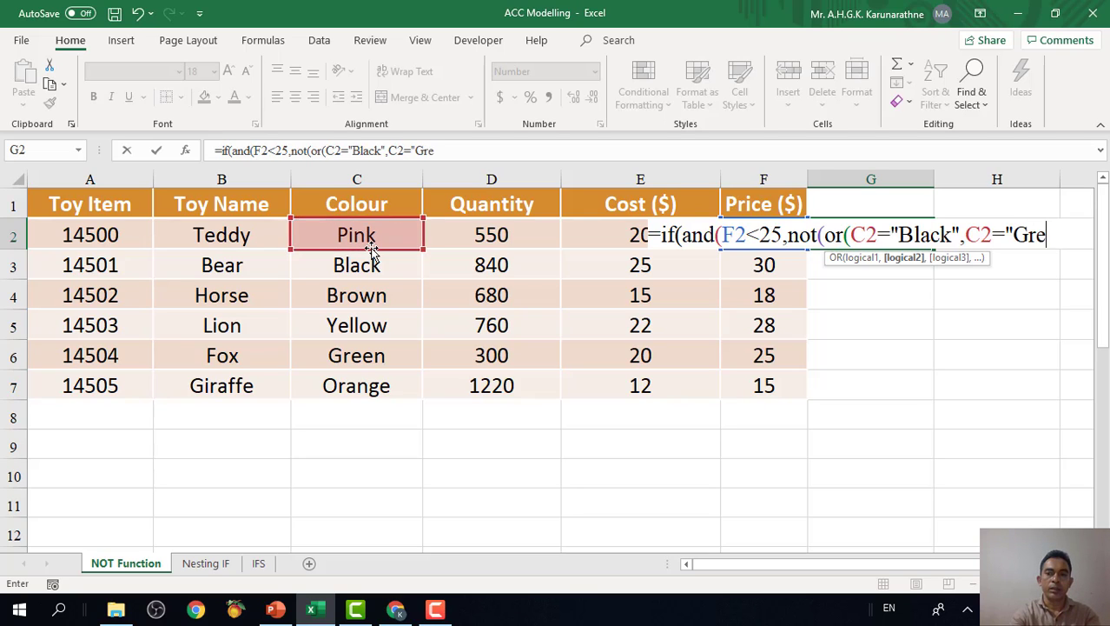
{"action": "type", "text": "en\""}
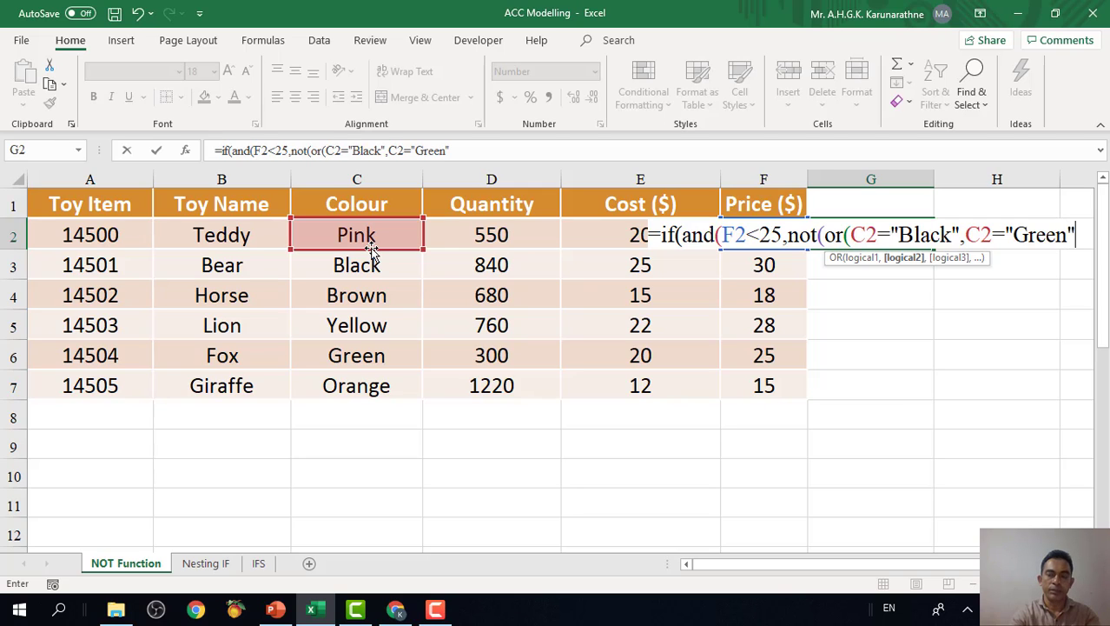
{"action": "type", "text": ")"}
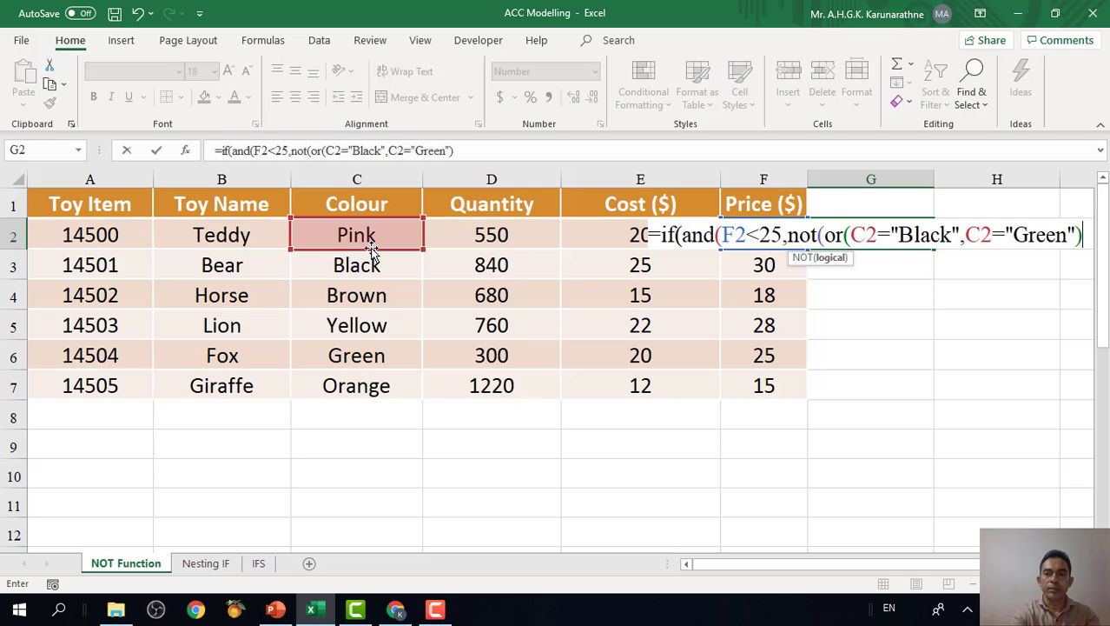
{"action": "type", "text": ")"}
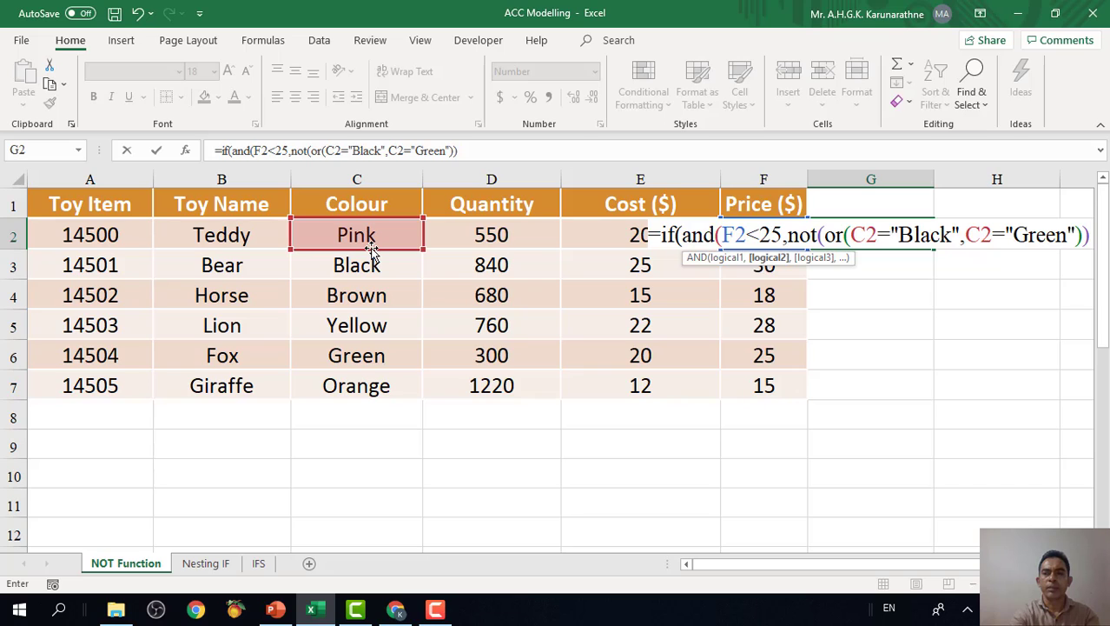
{"action": "type", "text": ")"}
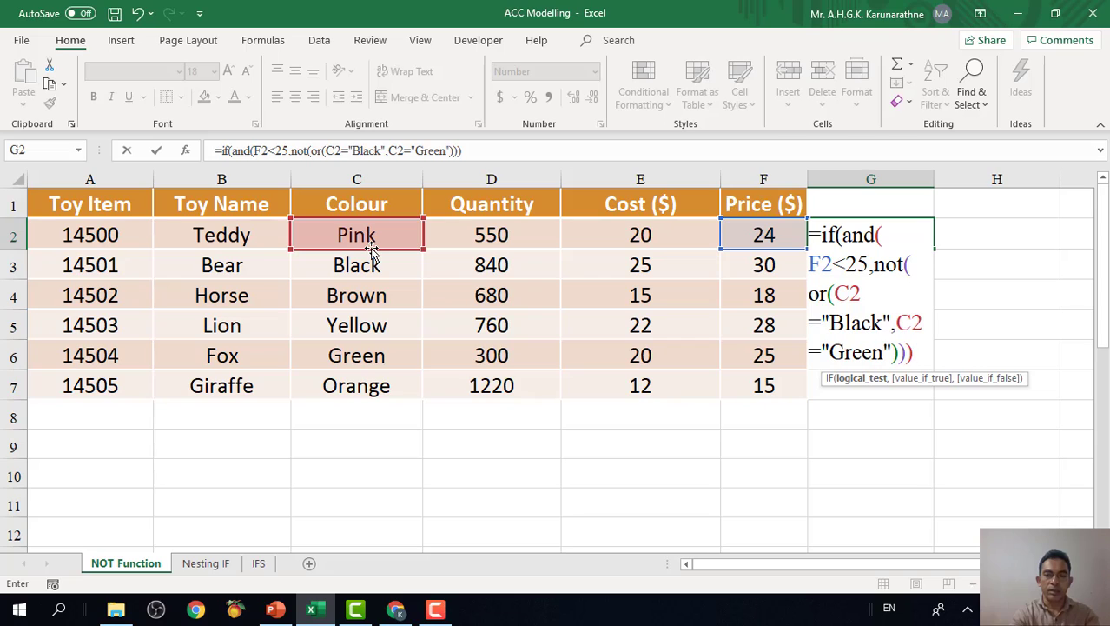
Add "YES" as the IF formula's value if true, followed by a comma.
{"action": "type", "text": ","}
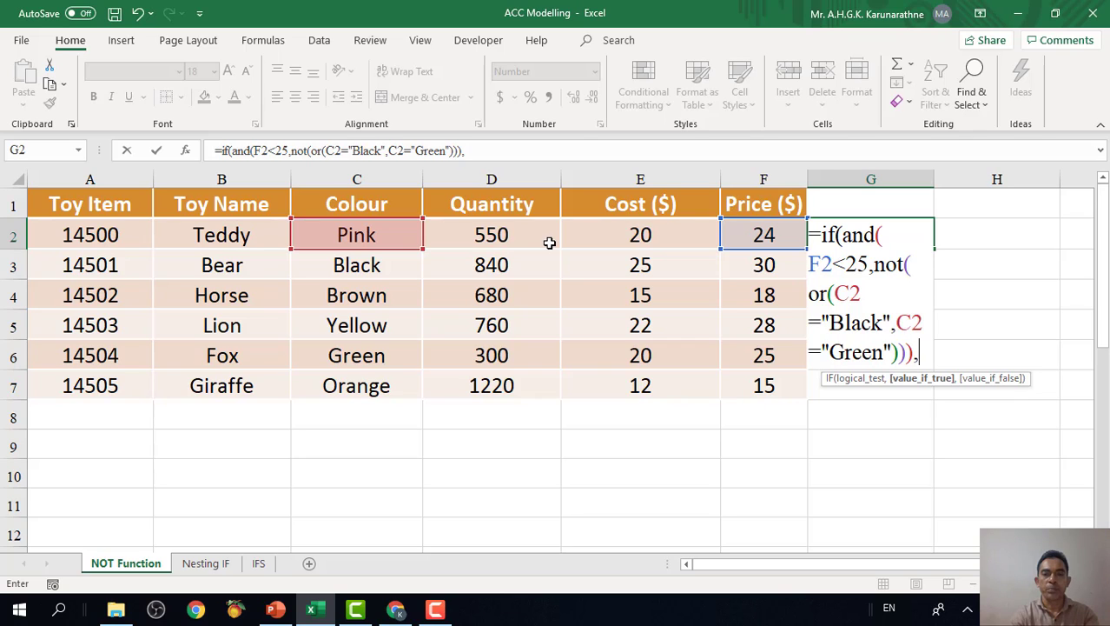
{"action": "type", "text": "Y"}
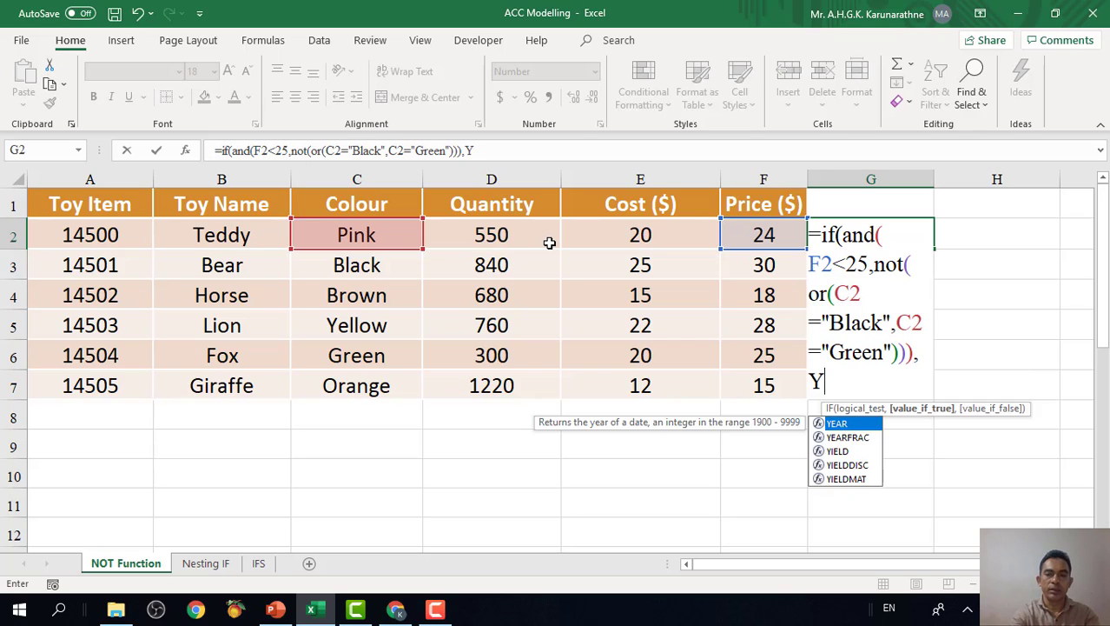
{"action": "key", "text": "BackSpace"}
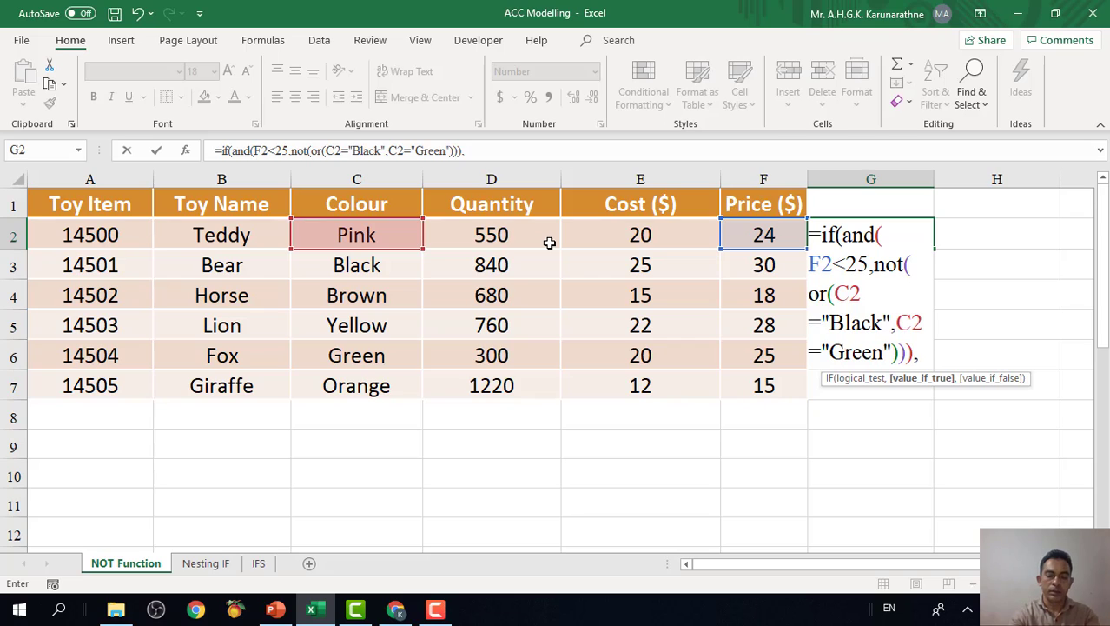
{"action": "type", "text": "\""}
{"action": "type", "text": "Y"}
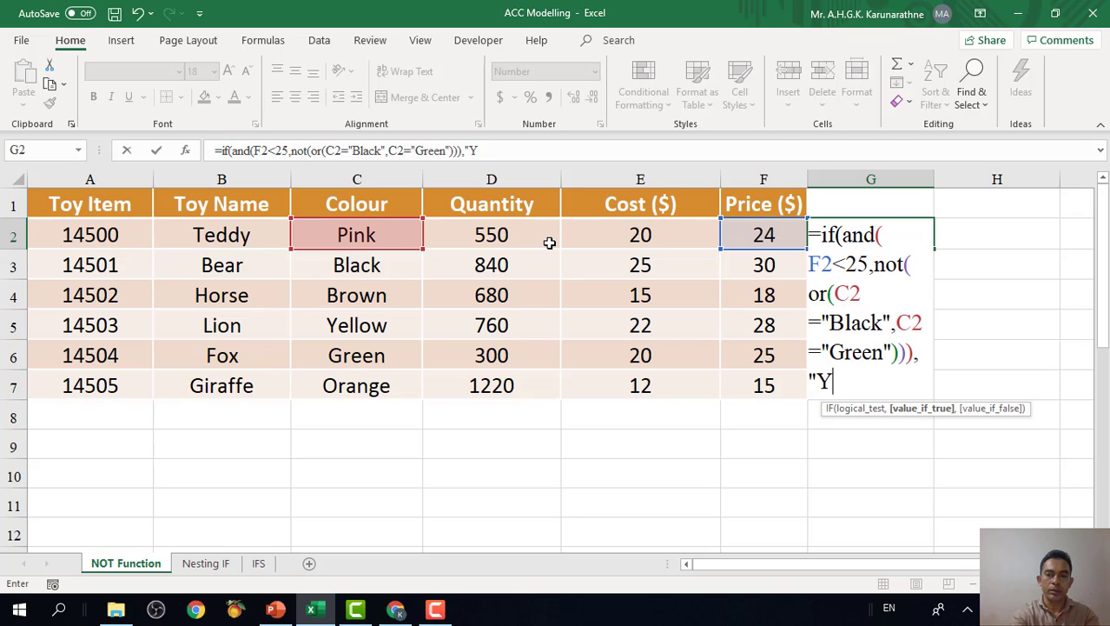
{"action": "type", "text": "ES\""}
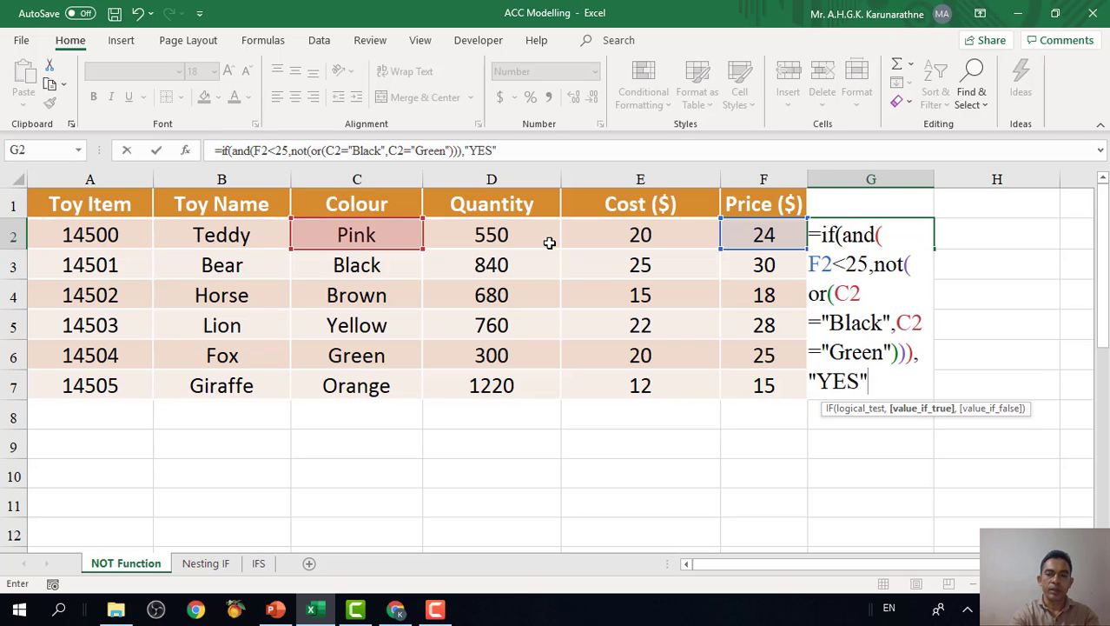
{"action": "type", "text": ","}
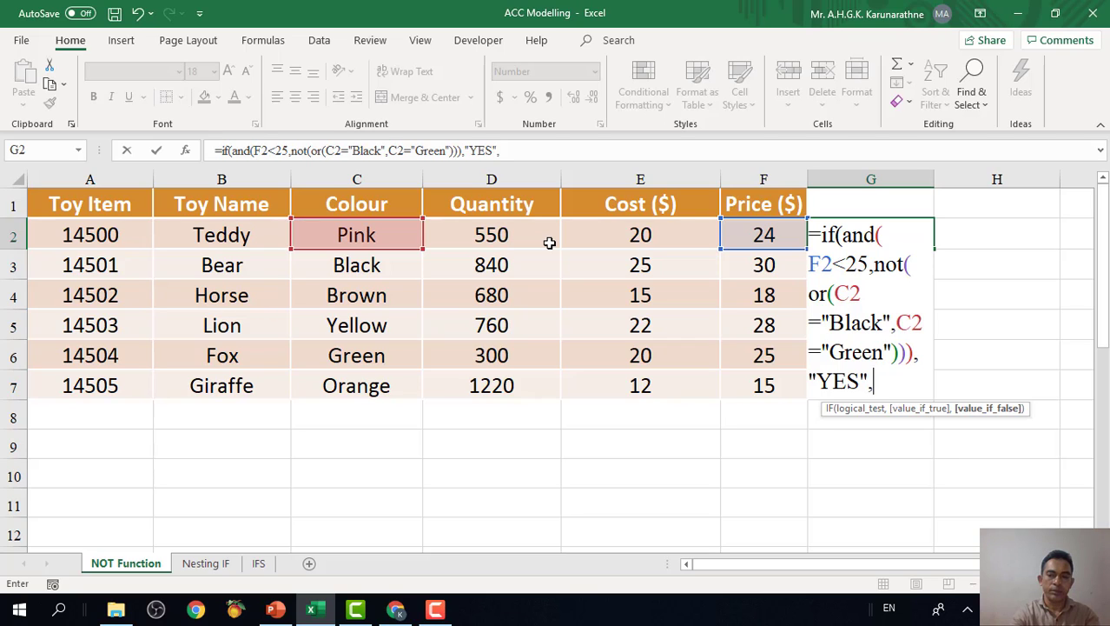
{"action": "type", "text": "\""}
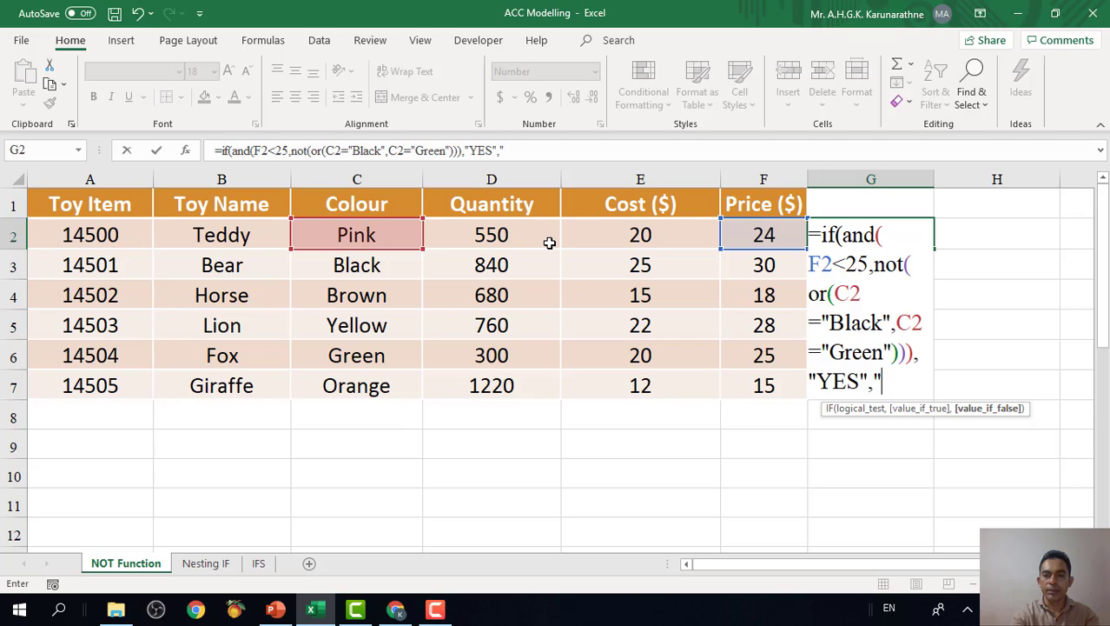
{"action": "type", "text": "\""}
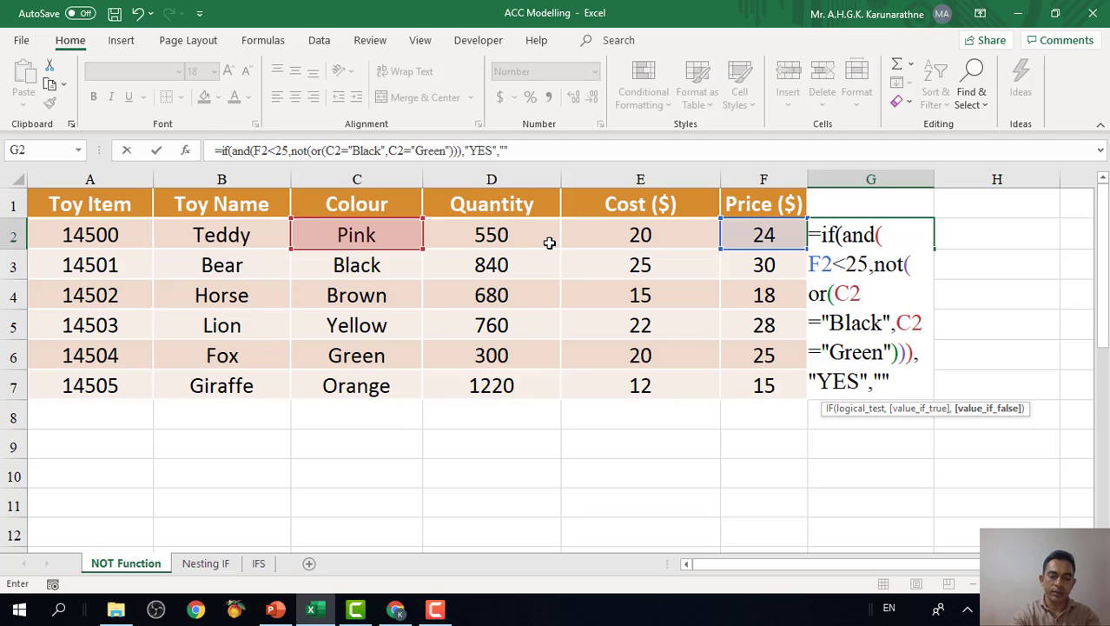
{"action": "type", "text": ")"}
Complete the G2 formula with an empty string "" as the value if false, and fill it down to G7.
{"action": "key", "text": "Return"}
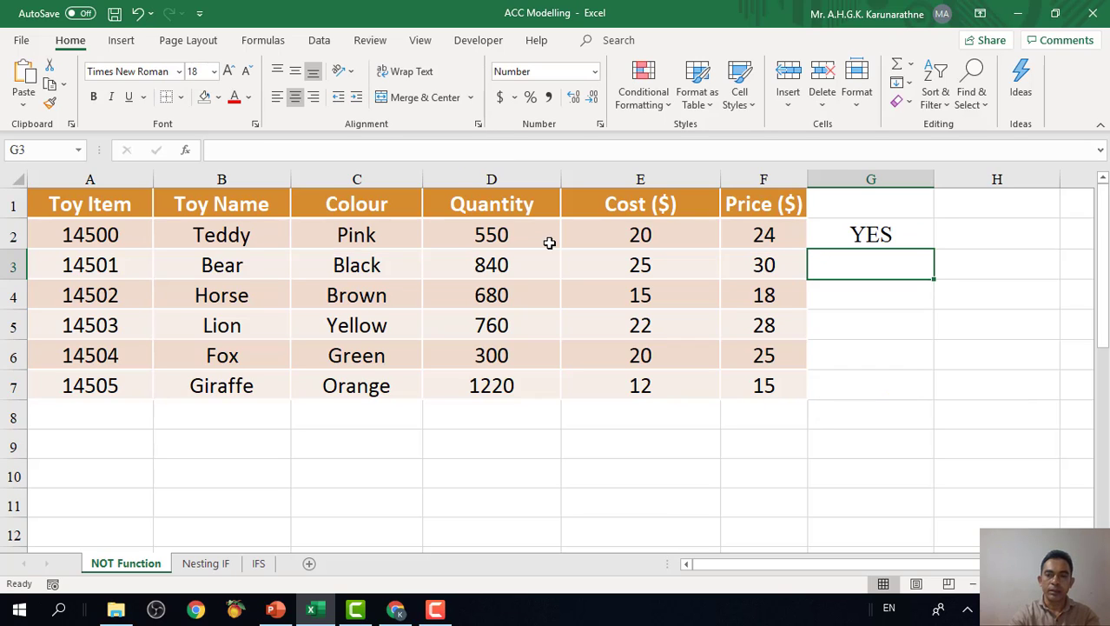
{"action": "left_click", "coordinate": [907, 248]}
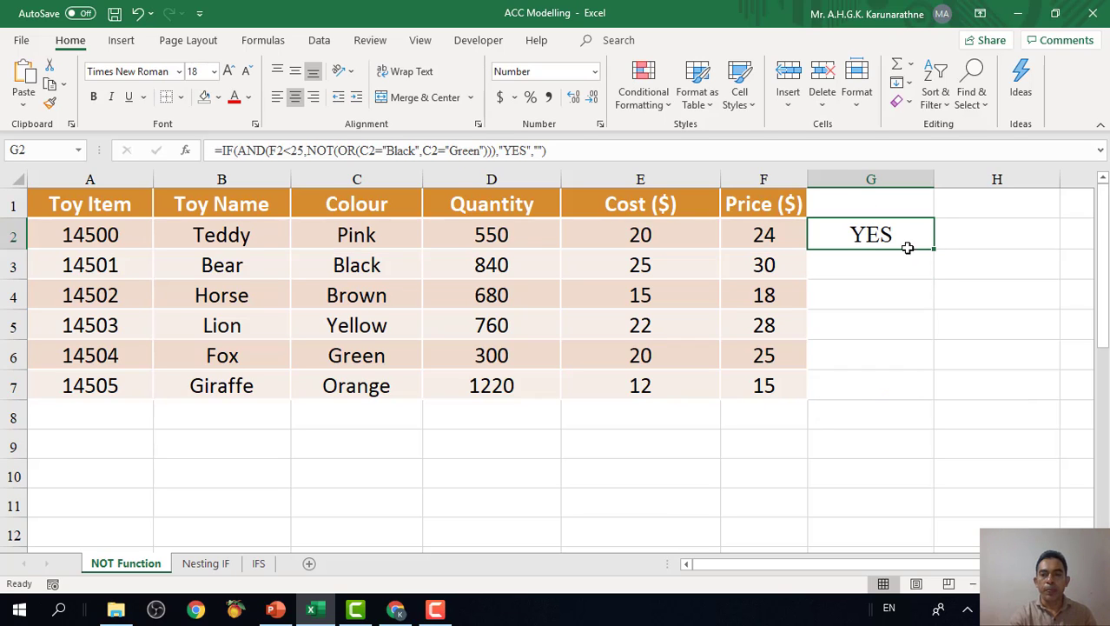
{"action": "left_click_drag", "start_coordinate": [935, 249], "coordinate": [943, 397]}
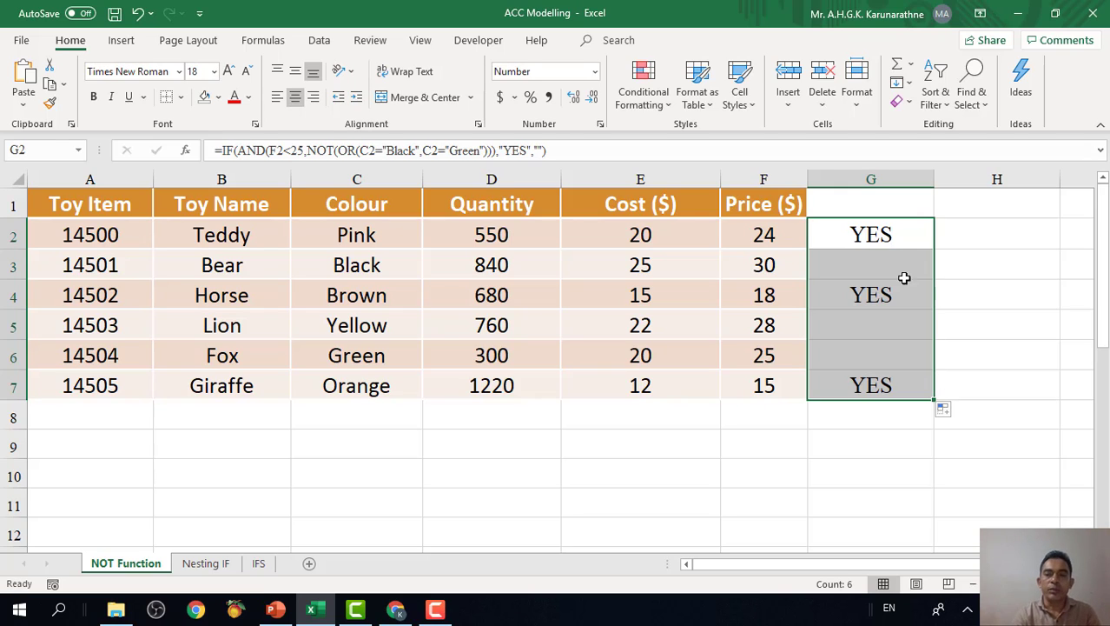
Check the Teddy row's result in G2 against its colour in C2 and price in F2.
{"action": "left_click", "coordinate": [886, 238]}
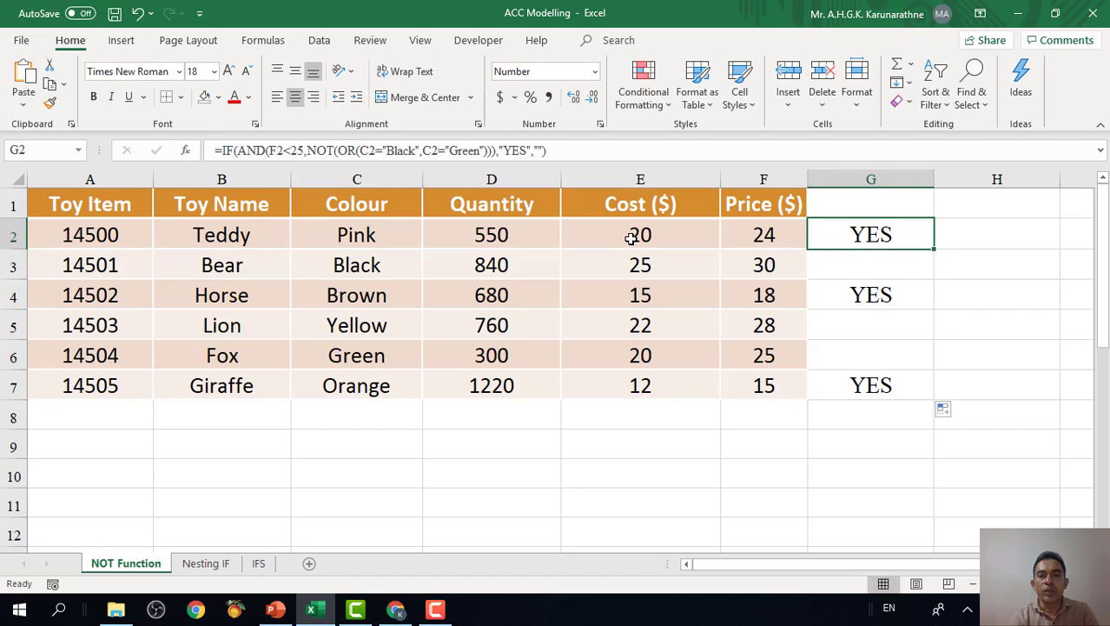
{"action": "left_click", "coordinate": [695, 240]}
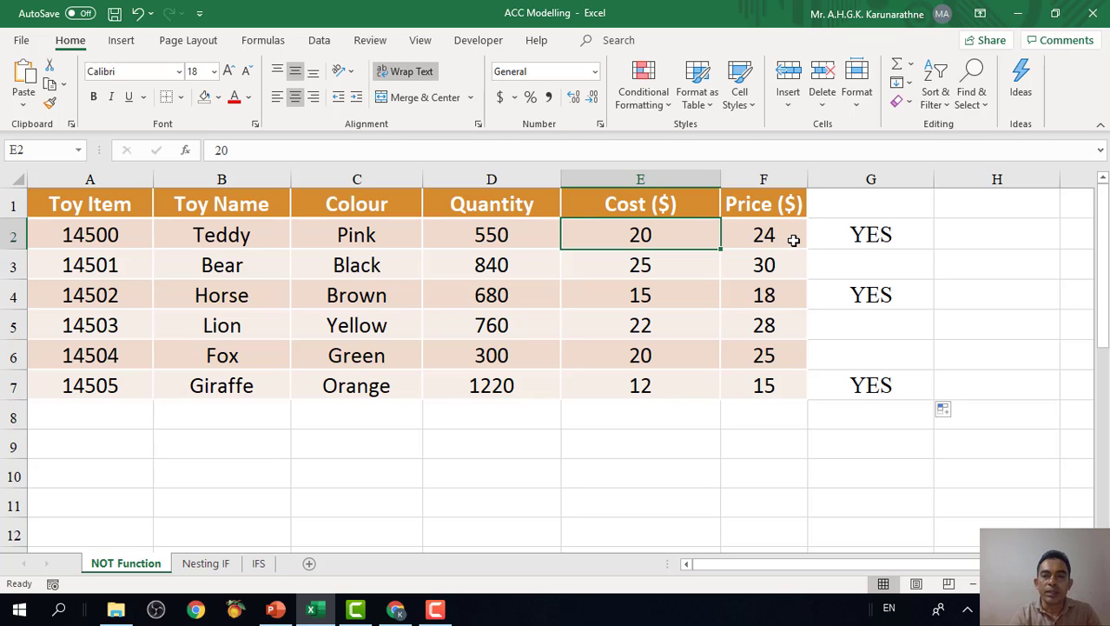
{"action": "left_click", "coordinate": [826, 240]}
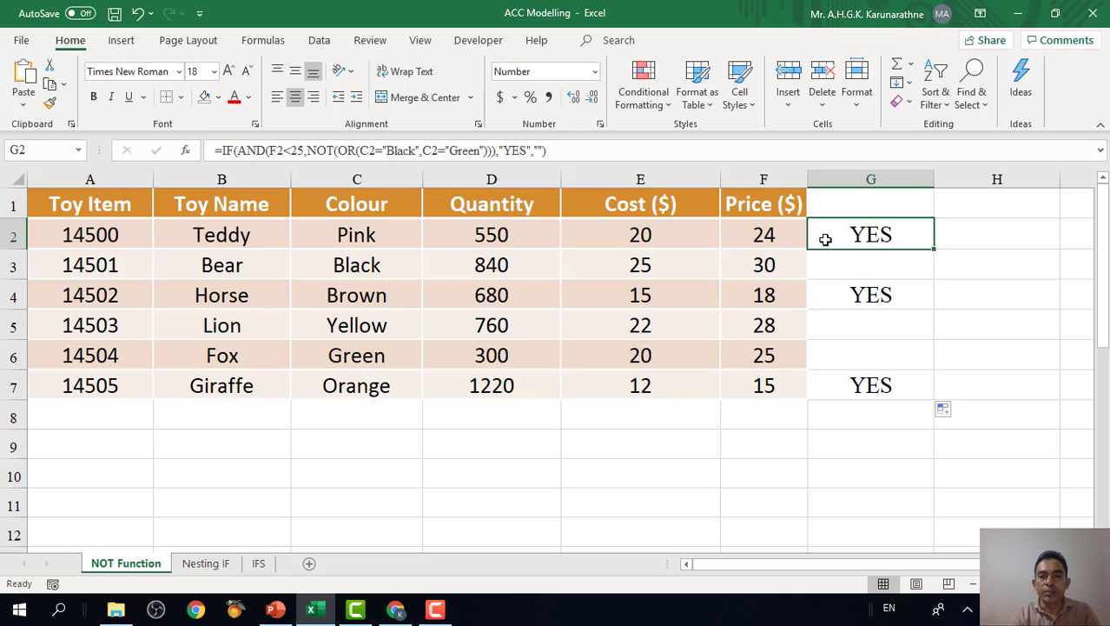
{"action": "left_click", "coordinate": [768, 236]}
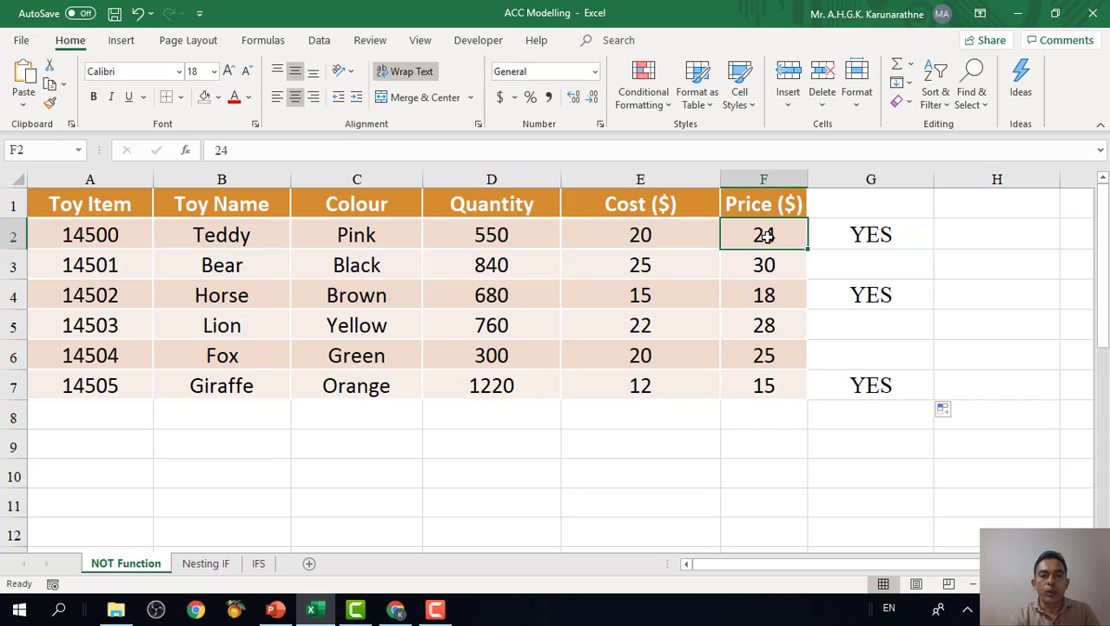
{"action": "left_click", "coordinate": [370, 237]}
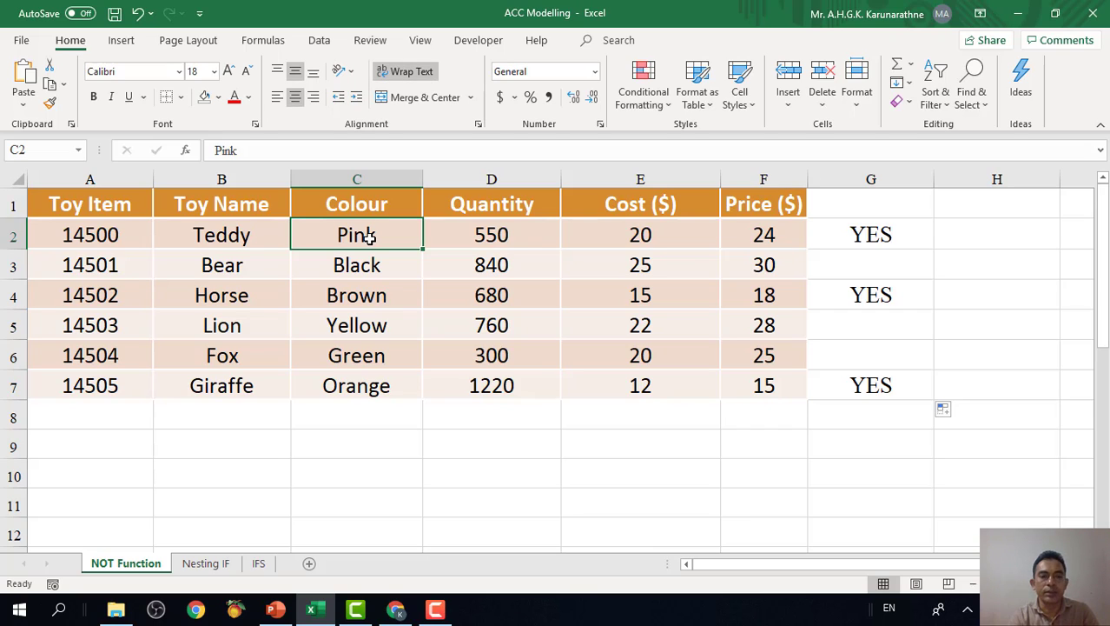
{"action": "left_click", "coordinate": [757, 242]}
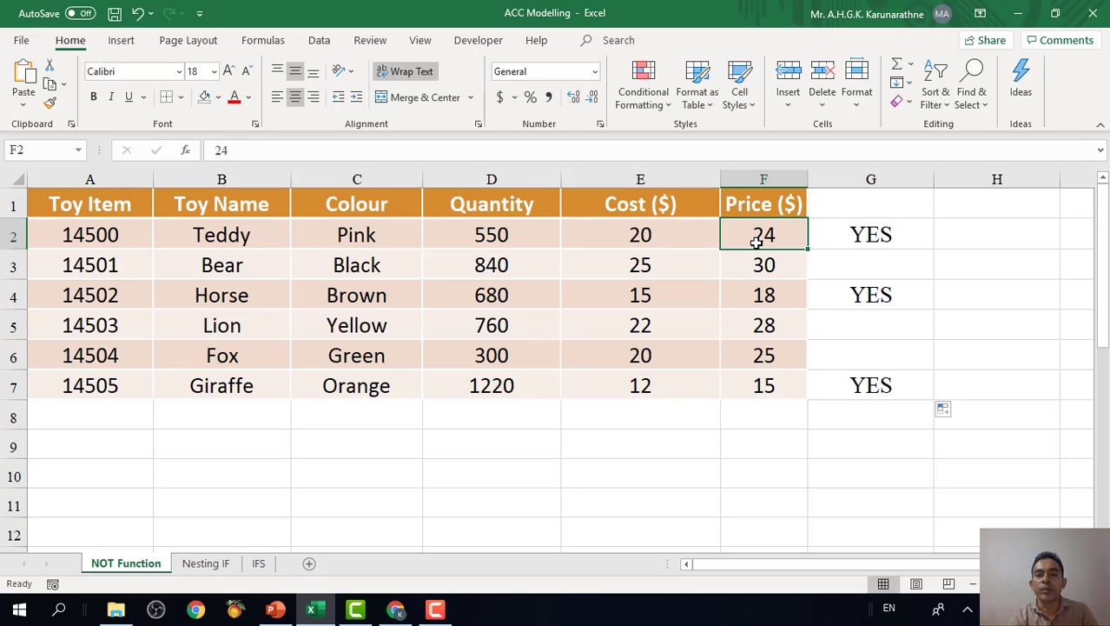
{"action": "left_click", "coordinate": [900, 237]}
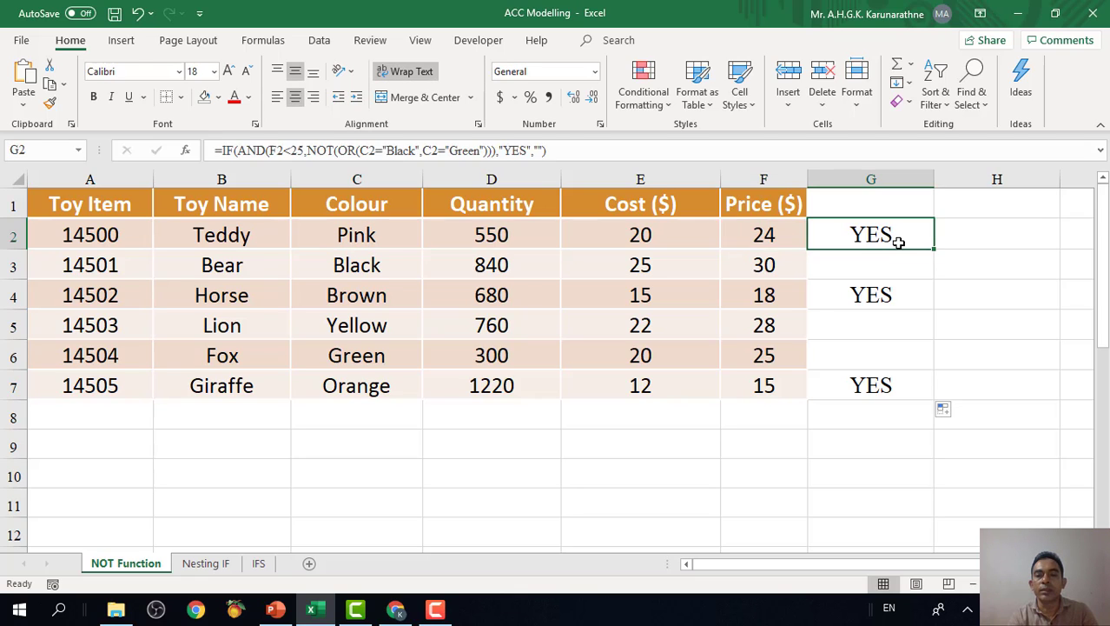
Compare the colours and prices of the Bear and Horse rows with their results in G3 and G4.
{"action": "left_click", "coordinate": [761, 268]}
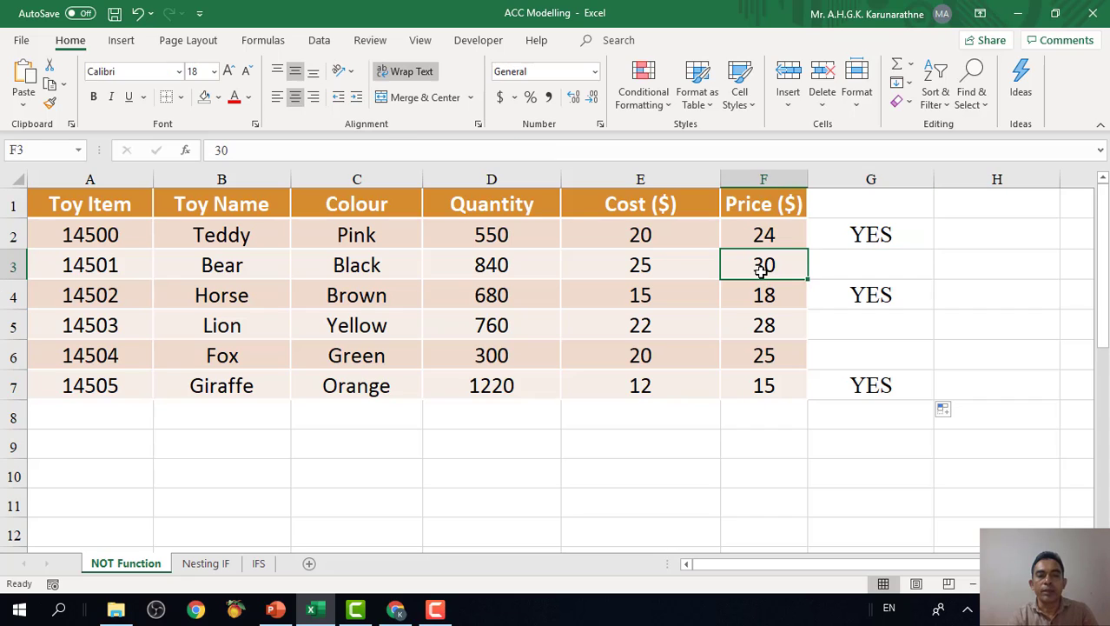
{"action": "left_click", "coordinate": [347, 270]}
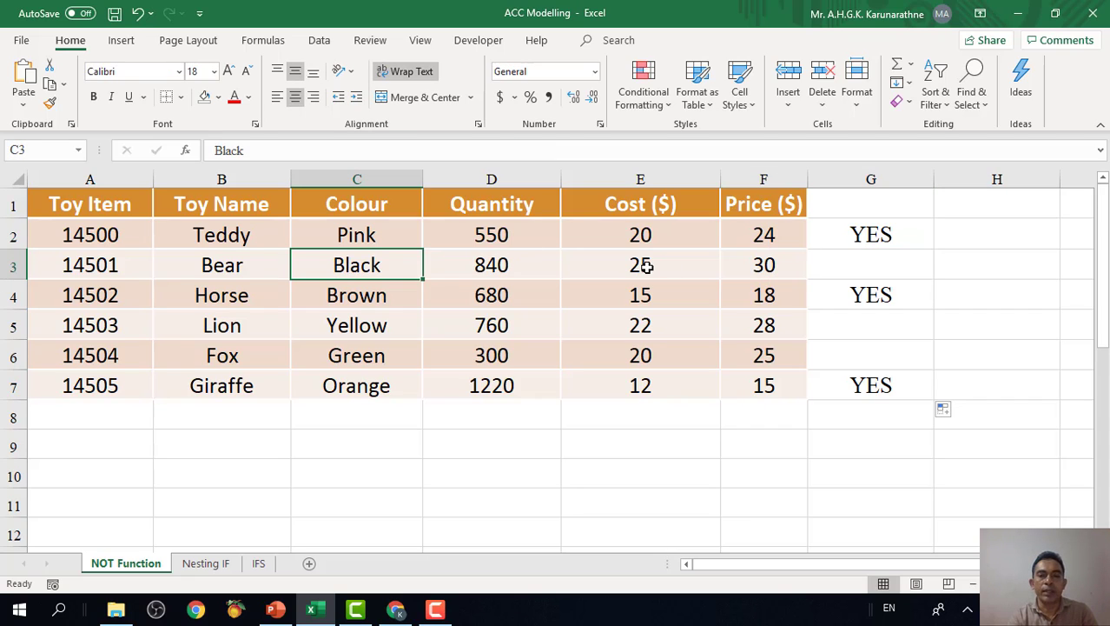
{"action": "left_click", "coordinate": [773, 265]}
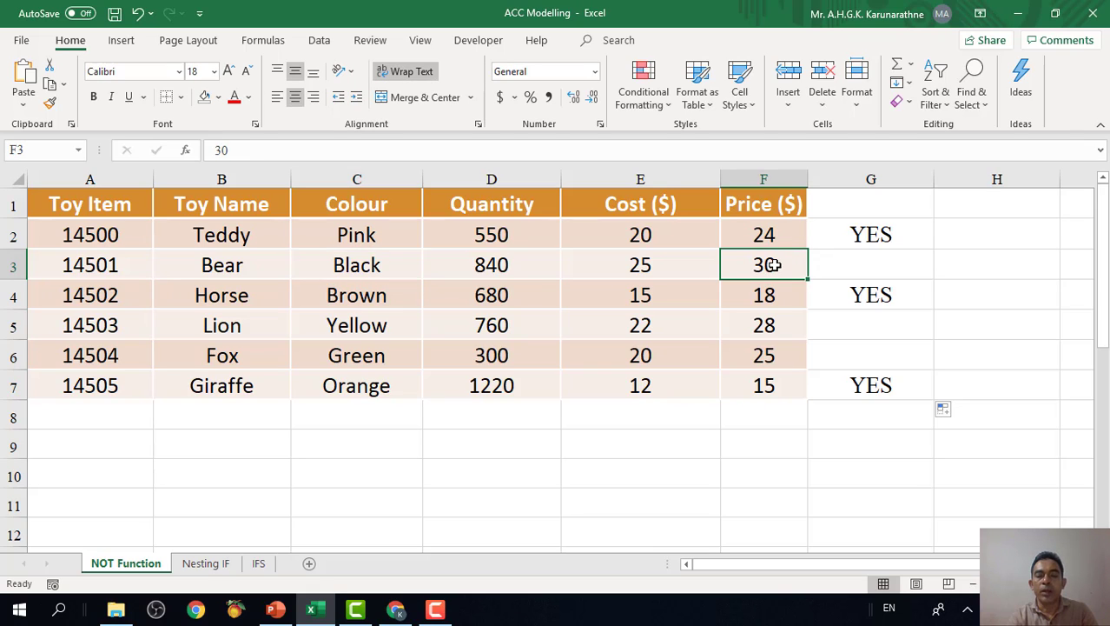
{"action": "left_click", "coordinate": [860, 302]}
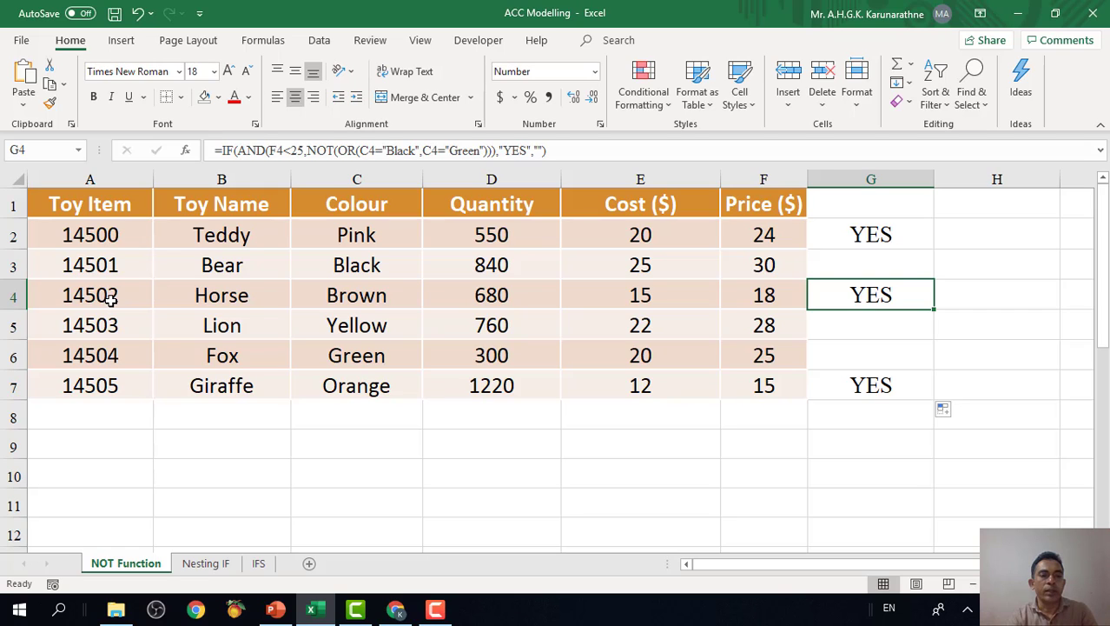
{"action": "left_click", "coordinate": [236, 297]}
{"action": "left_click", "coordinate": [363, 297]}
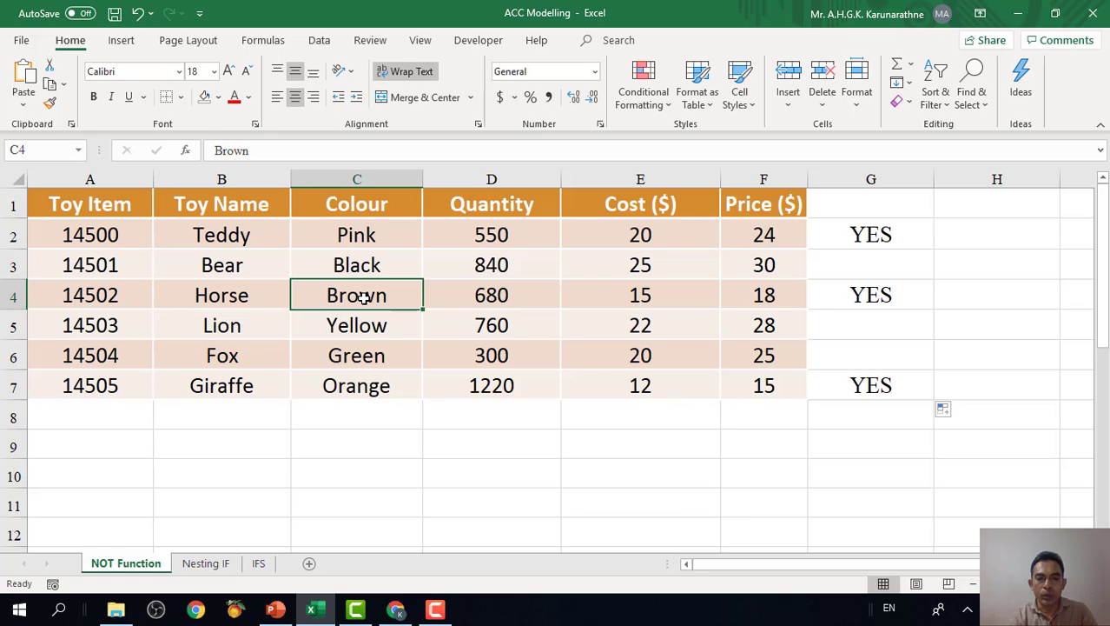
{"action": "left_click", "coordinate": [772, 298]}
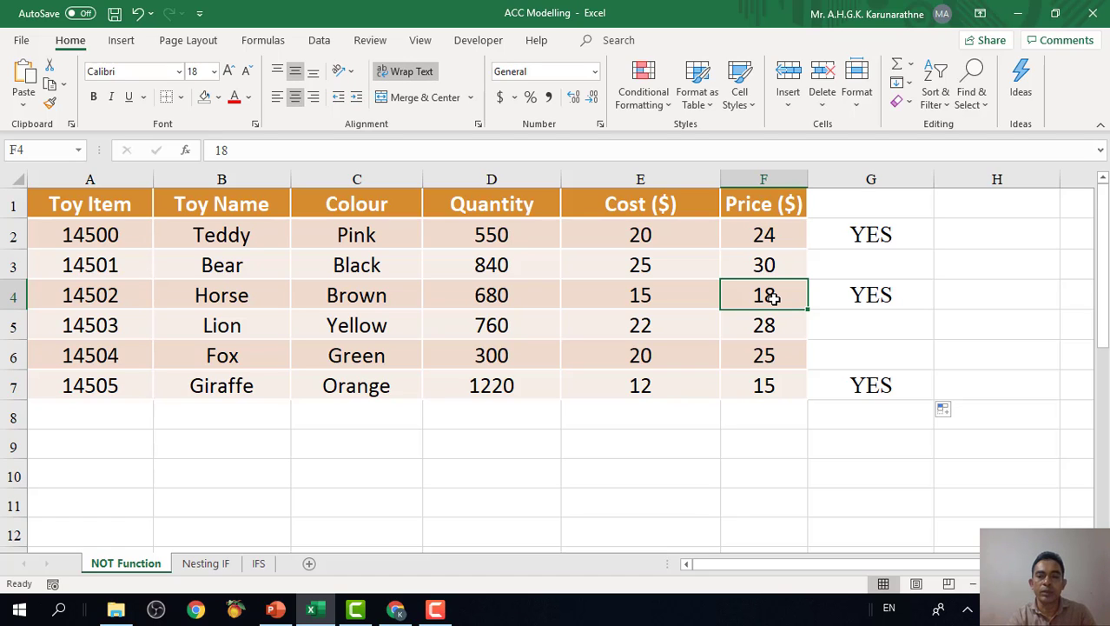
{"action": "left_click", "coordinate": [881, 297]}
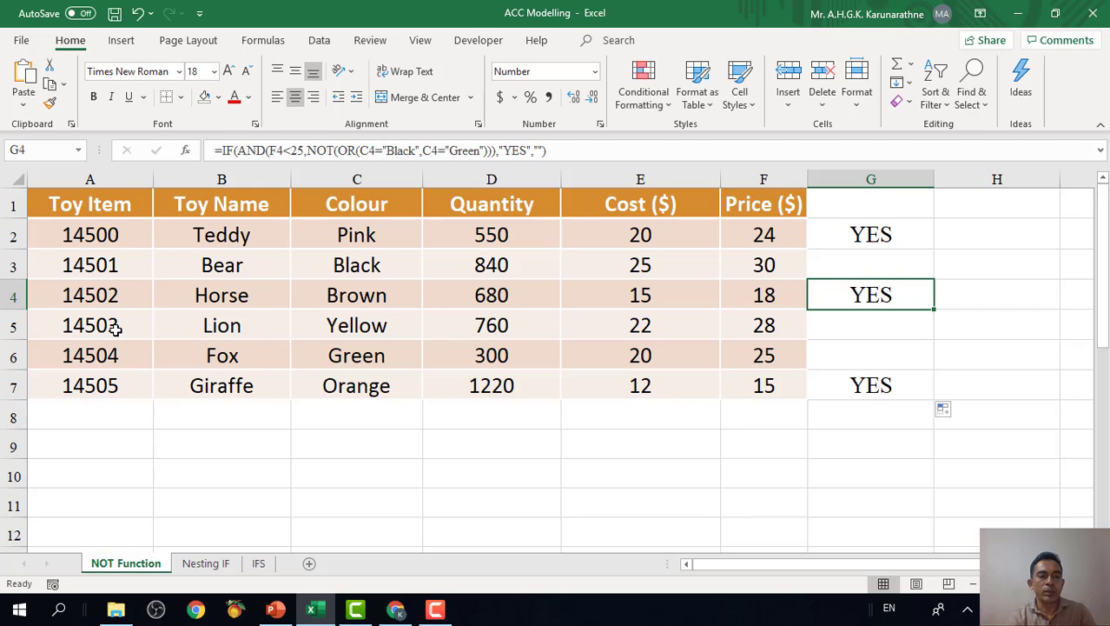
Examine the Lion row's colour and price, and check the Fox row's colour against its result in G6.
{"action": "left_click", "coordinate": [226, 327]}
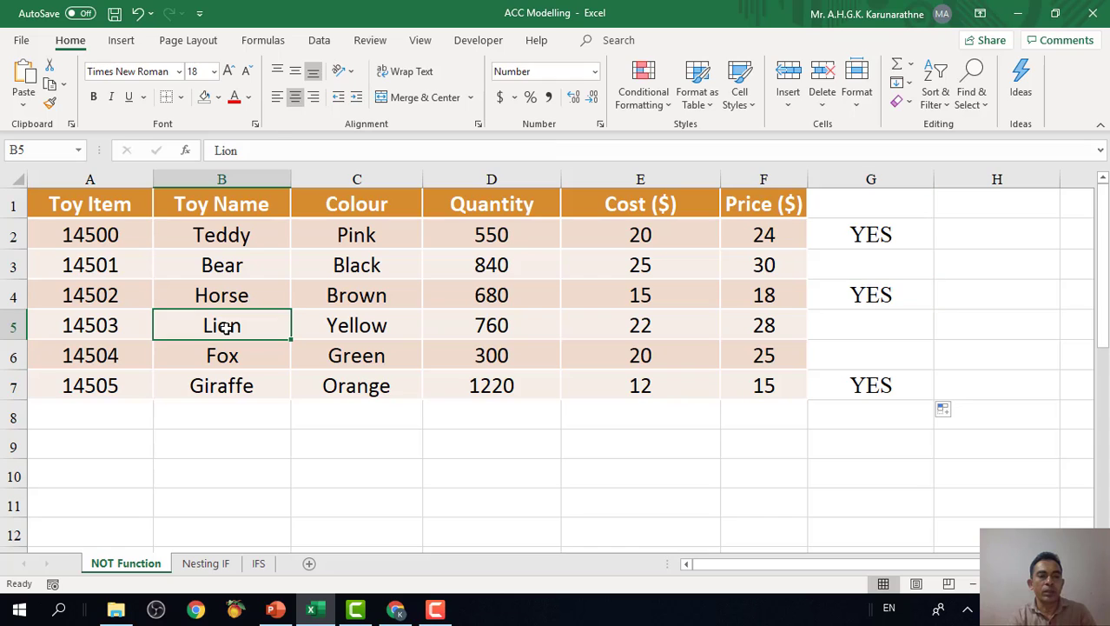
{"action": "left_click", "coordinate": [356, 325]}
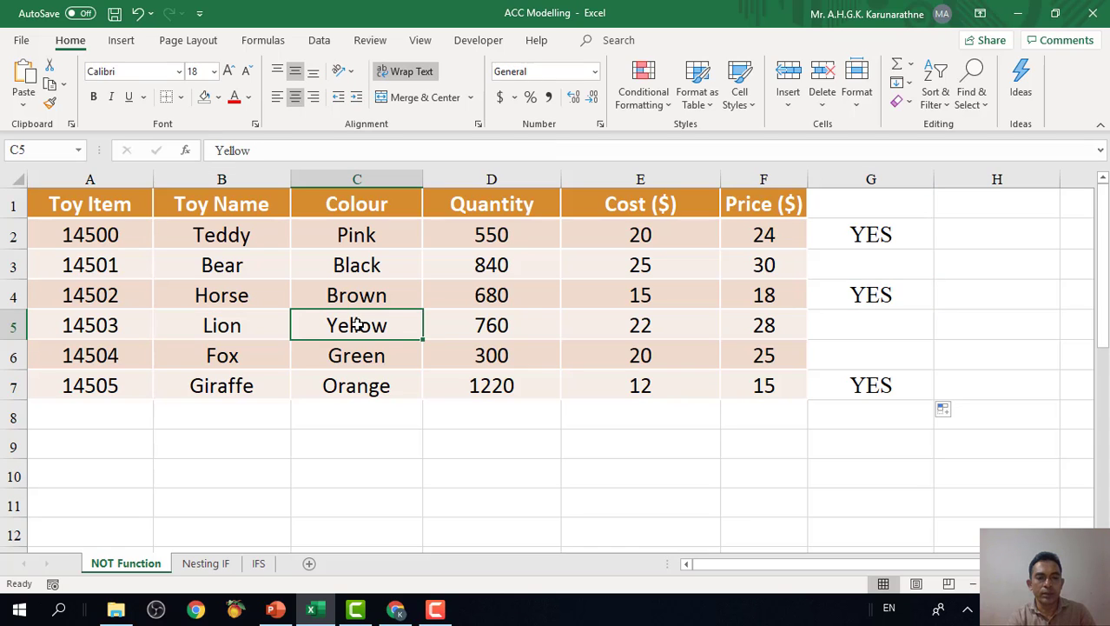
{"action": "left_click", "coordinate": [772, 324]}
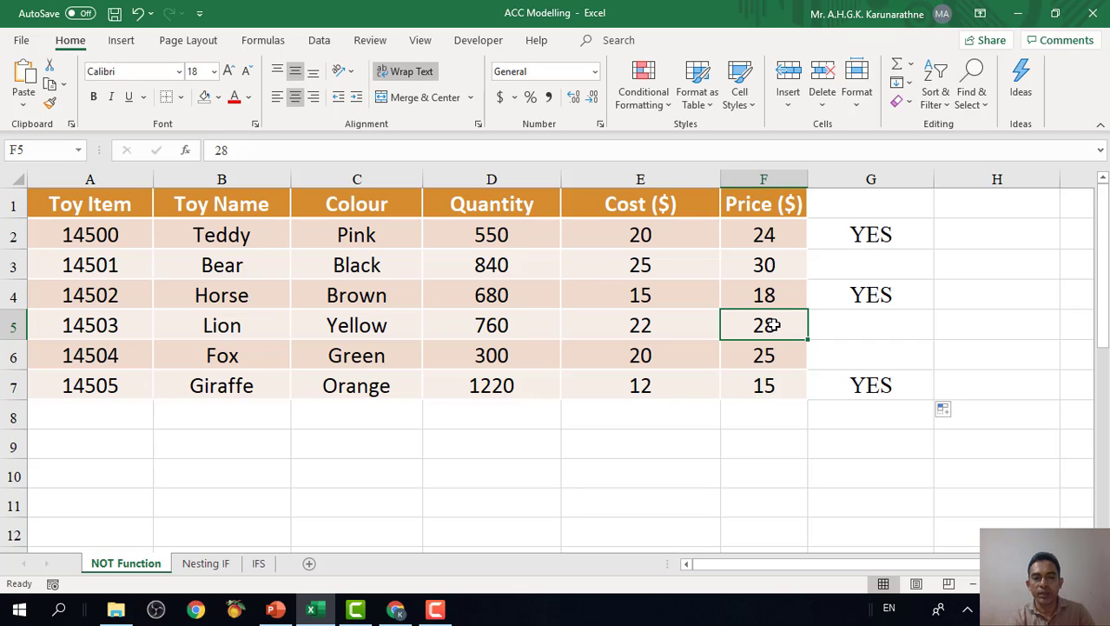
{"action": "left_click", "coordinate": [335, 359]}
{"action": "left_click", "coordinate": [895, 356]}
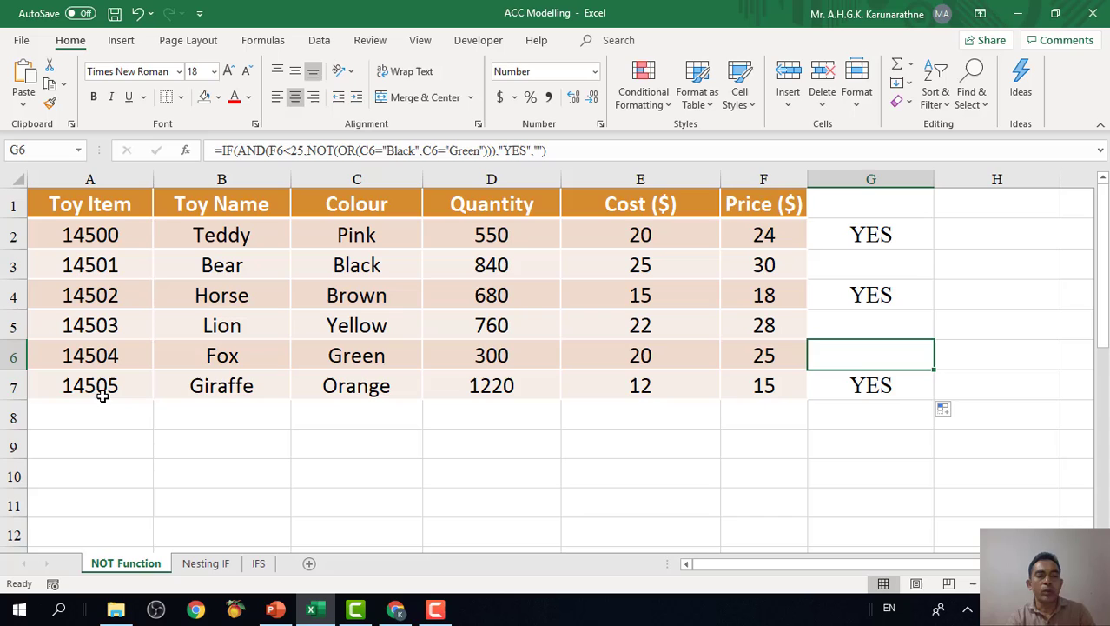
Check the Giraffe row's colour and price, and select the formula results in G2:G7.
{"action": "left_click", "coordinate": [218, 387]}
{"action": "left_click", "coordinate": [349, 390]}
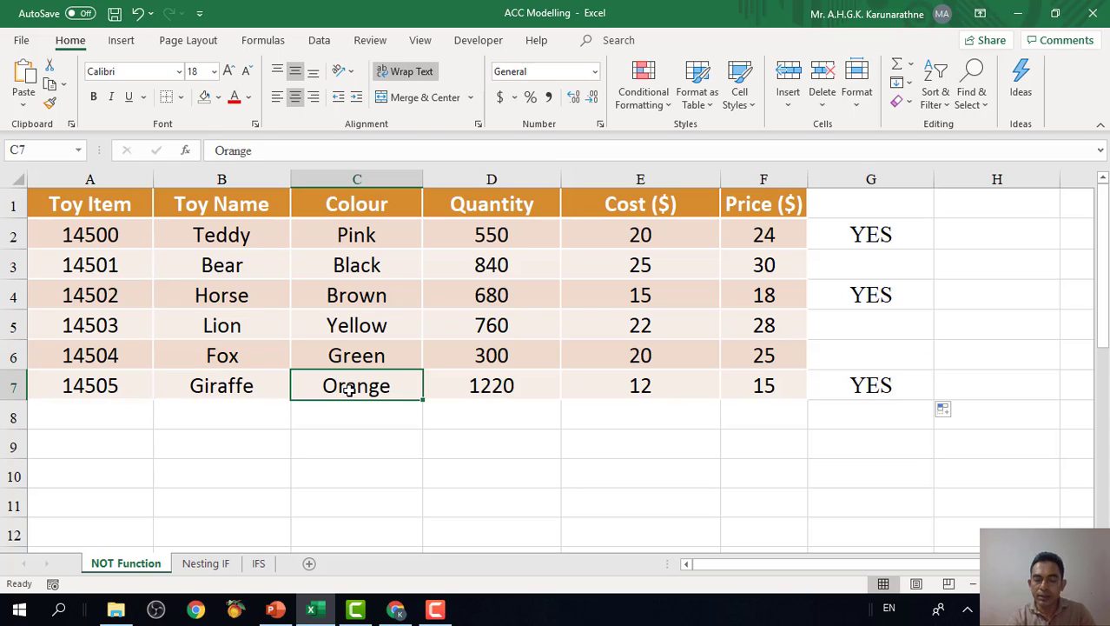
{"action": "left_click", "coordinate": [765, 389]}
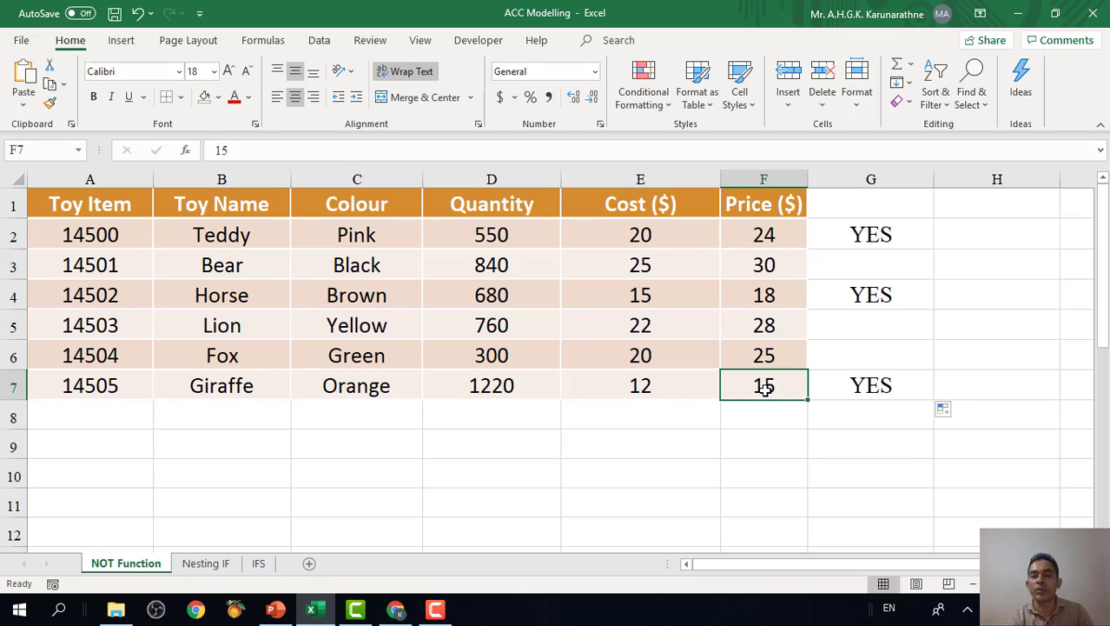
{"action": "left_click", "coordinate": [890, 237]}
{"action": "left_click_drag", "start_coordinate": [892, 280], "coordinate": [900, 389]}
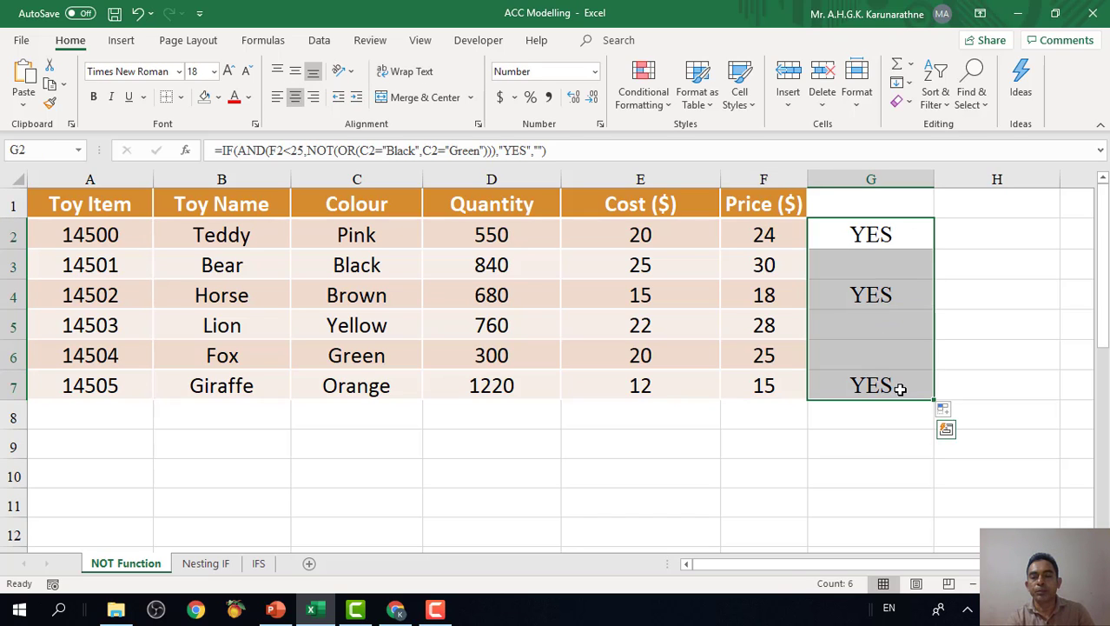